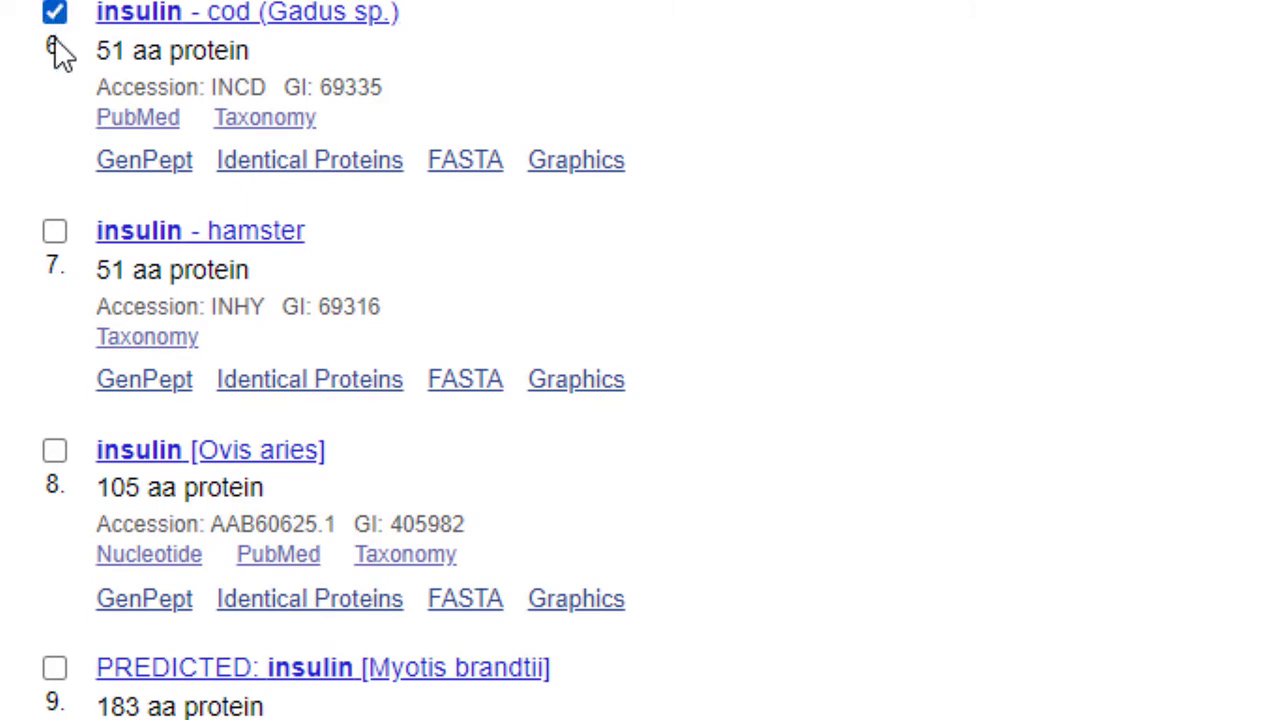
Step: Select insulin protein results 7 through 14, from hamster to the Aplysia californica precursor
click(56, 233)
click(56, 452)
scroll(88, 400, down, 5)
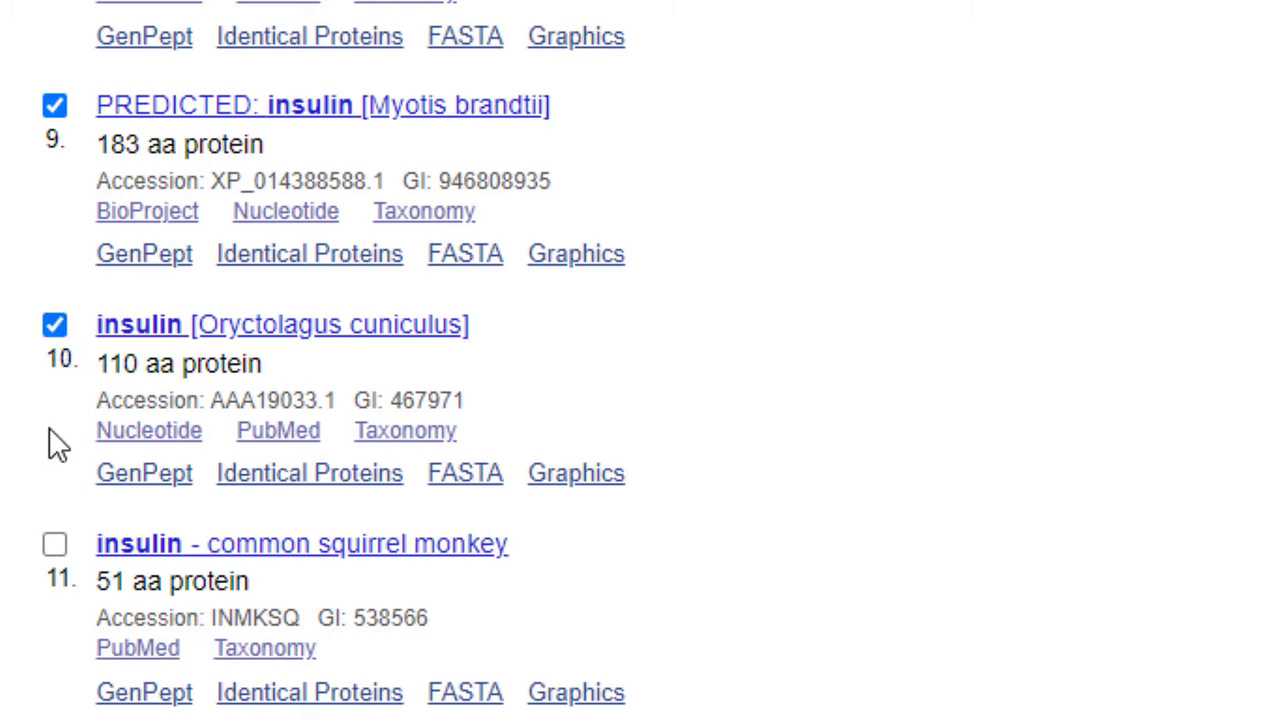
scroll(50, 432, down, 3)
click(54, 172)
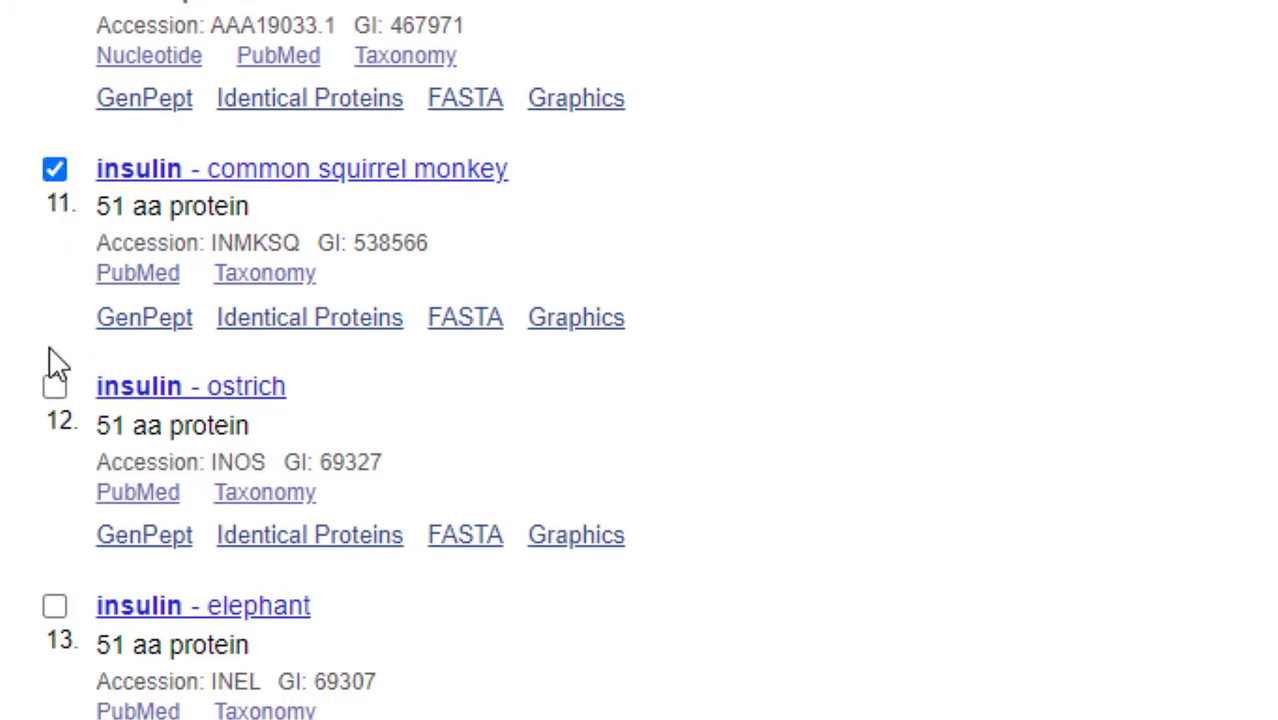
click(58, 386)
scroll(60, 260, down, 3)
click(56, 234)
click(56, 454)
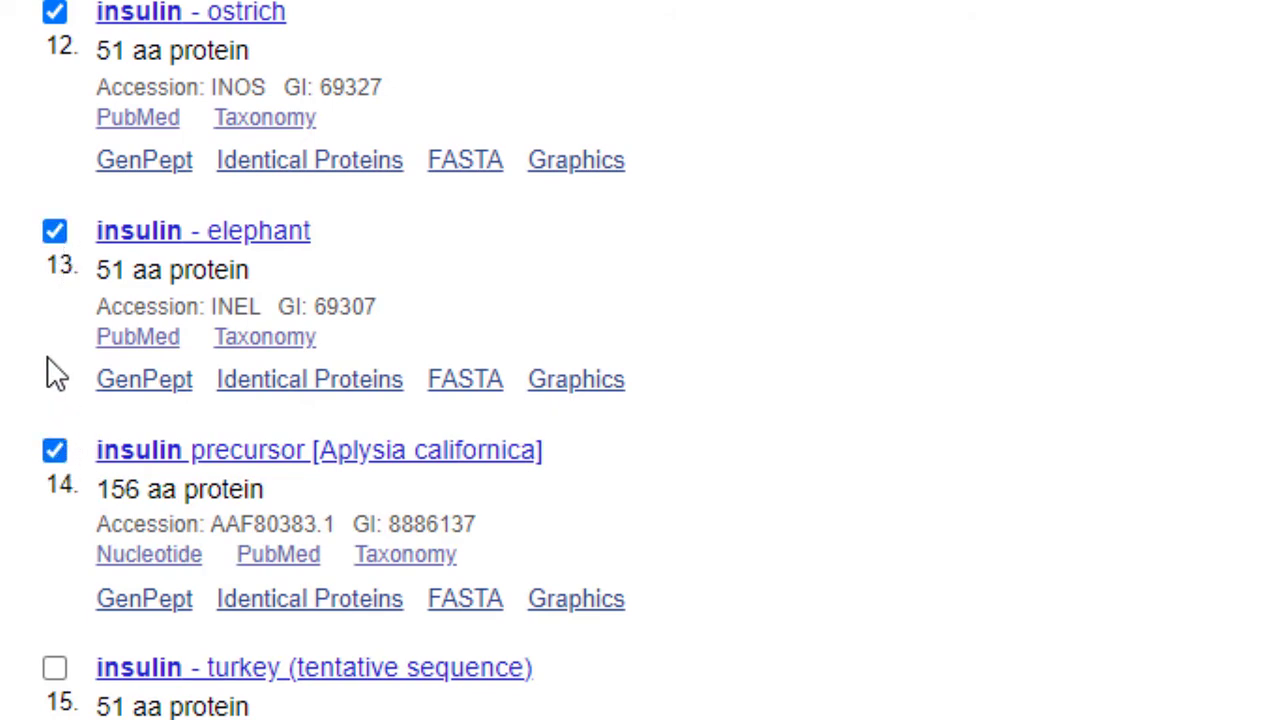
Step: Select insulin protein results 15 through 20, from turkey to Myotis davidii
scroll(48, 360, down, 3)
click(52, 296)
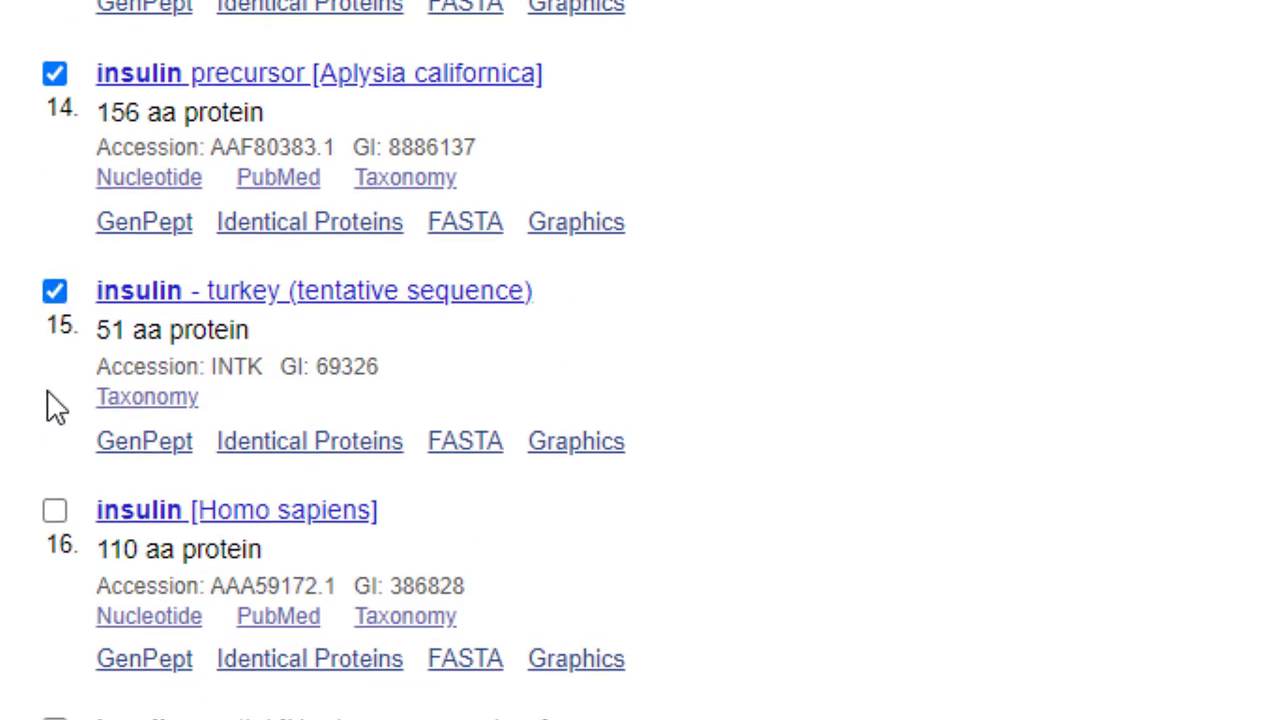
scroll(47, 400, down, 2)
click(56, 326)
click(55, 543)
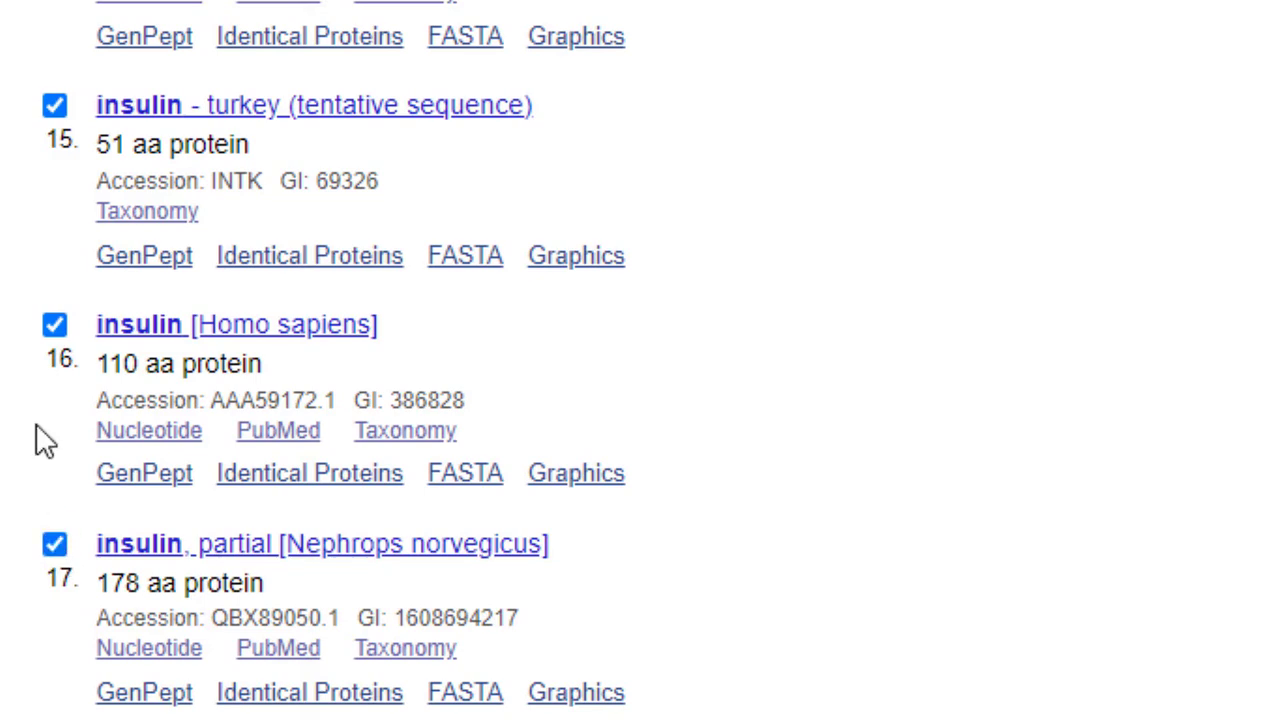
scroll(40, 436, down, 5)
click(54, 200)
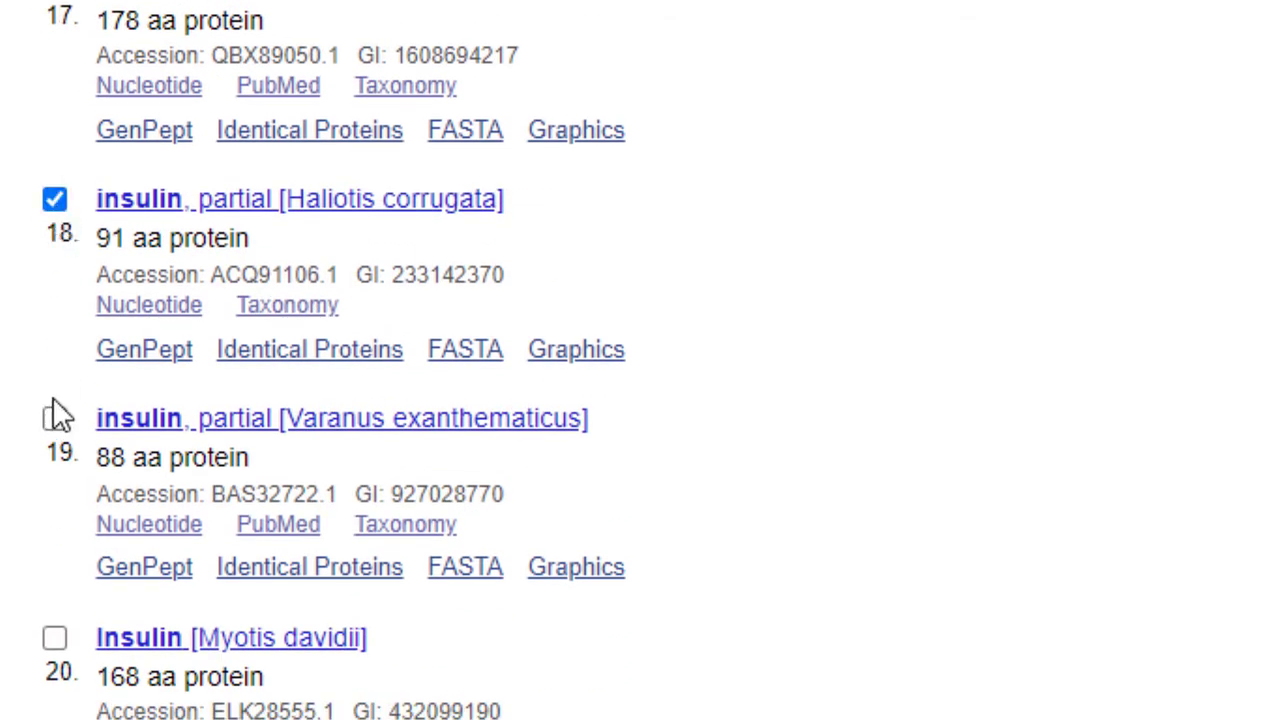
scroll(32, 295, down, 1)
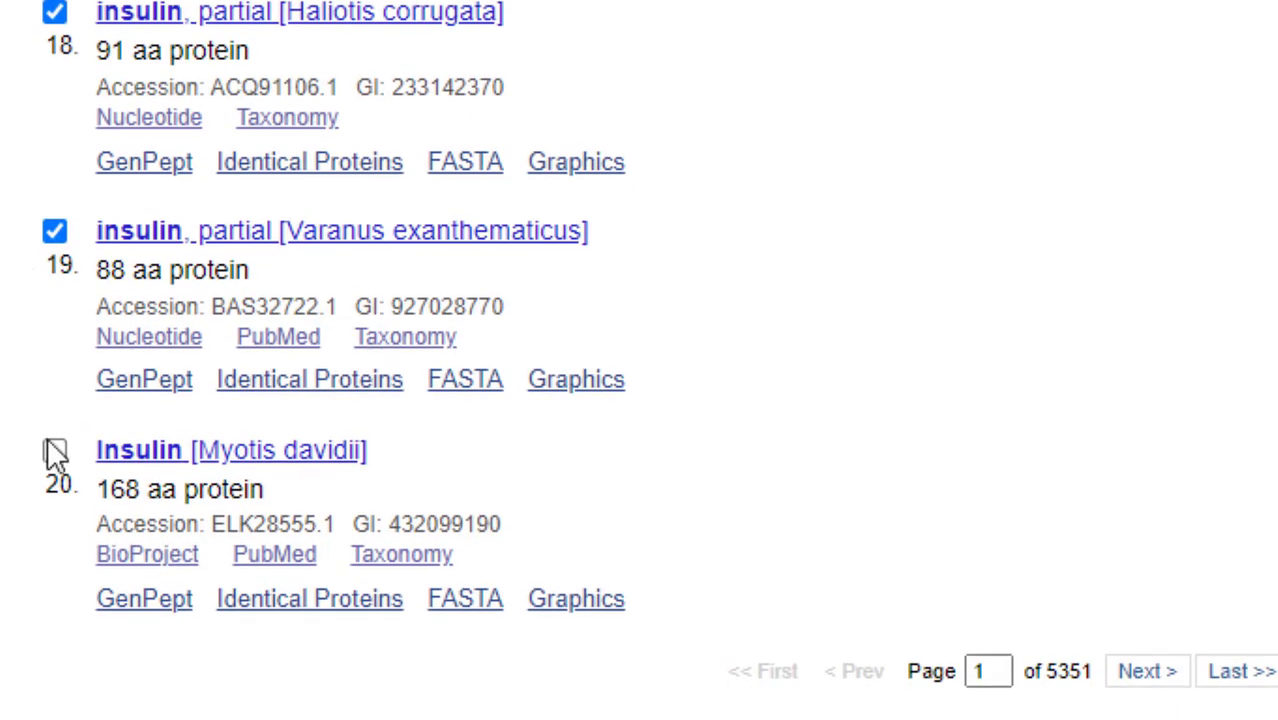
click(54, 452)
Step: Export the selected protein records to a file in FASTA format, keeping the default sort order
scroll(958, 338, up, 15)
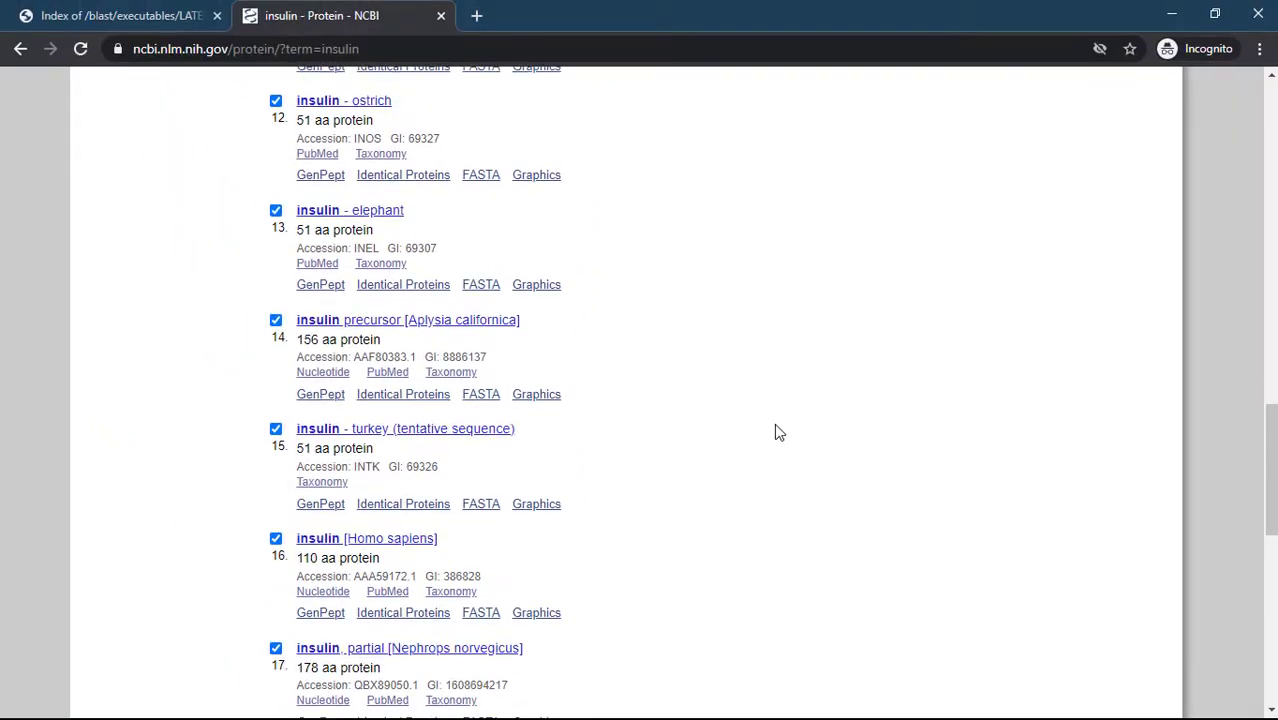
scroll(776, 430, up, 5)
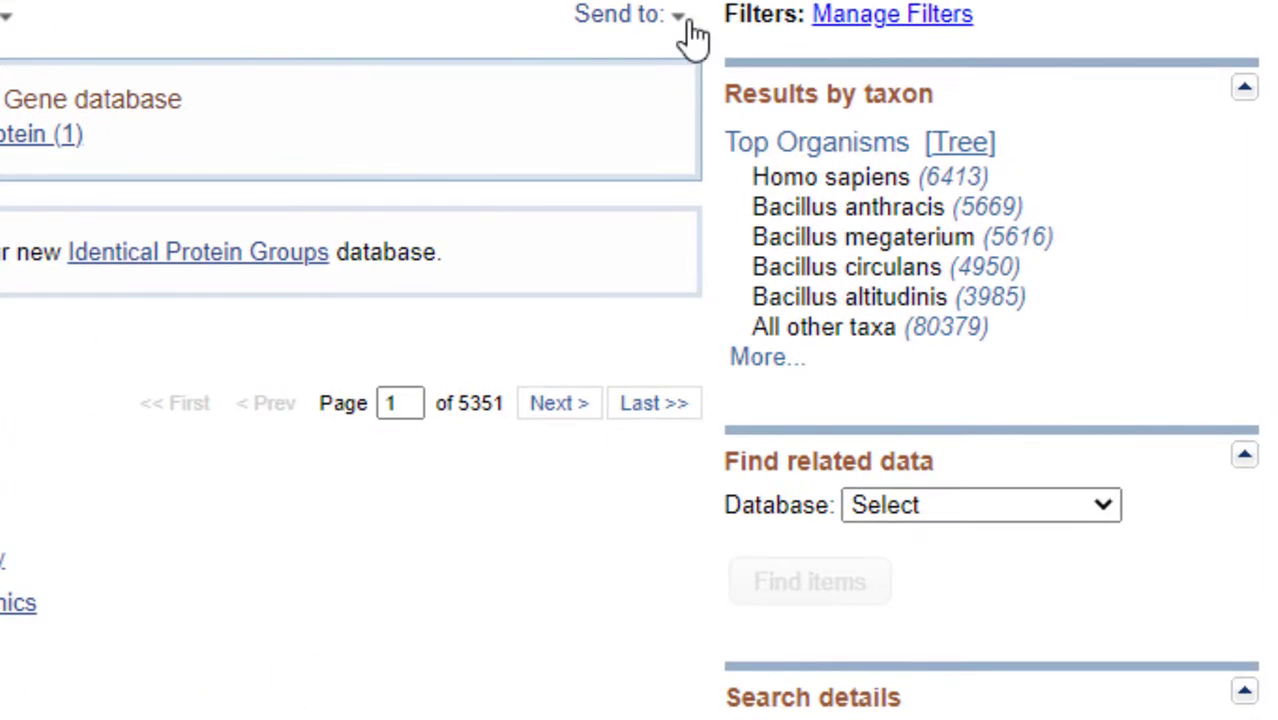
click(685, 25)
click(410, 103)
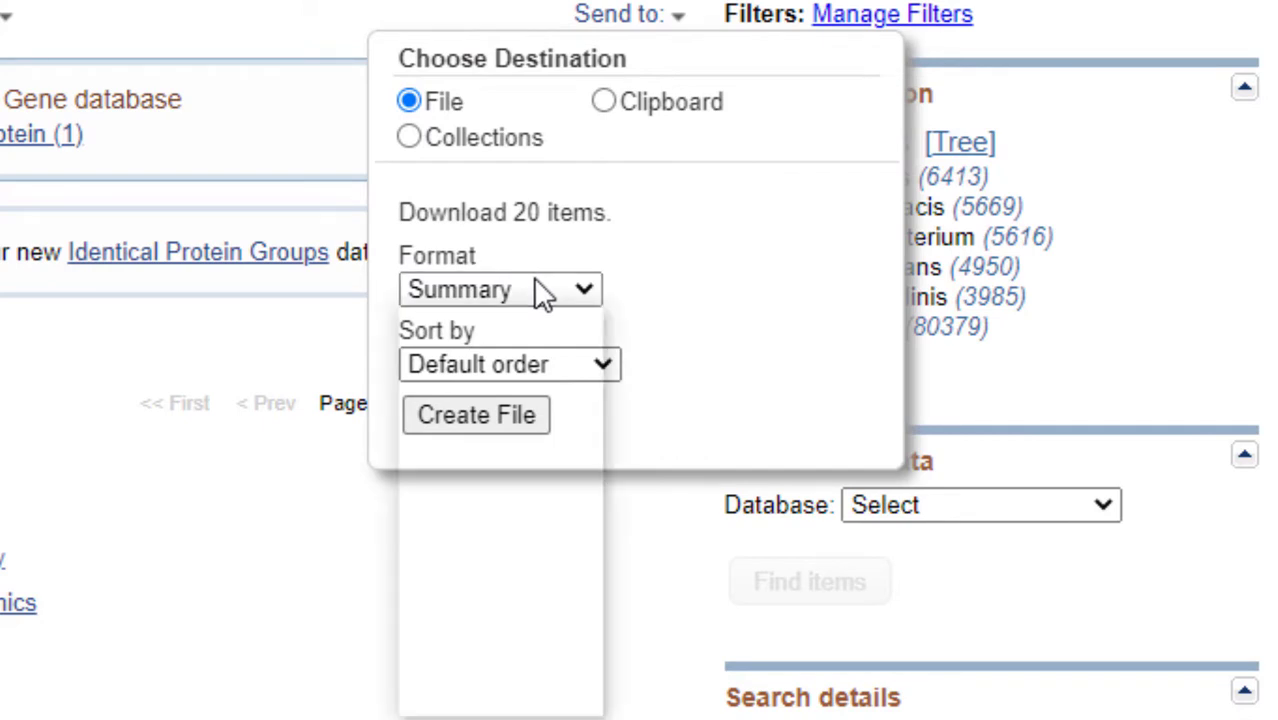
click(540, 290)
click(456, 414)
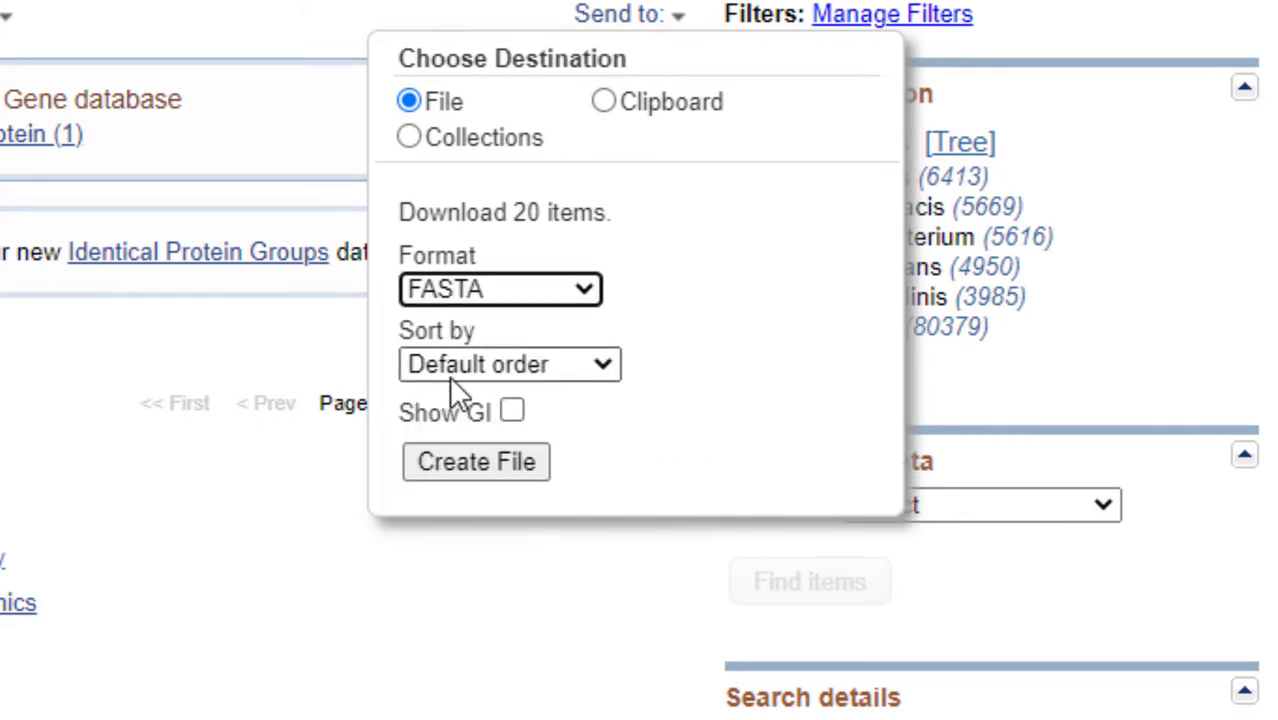
click(560, 366)
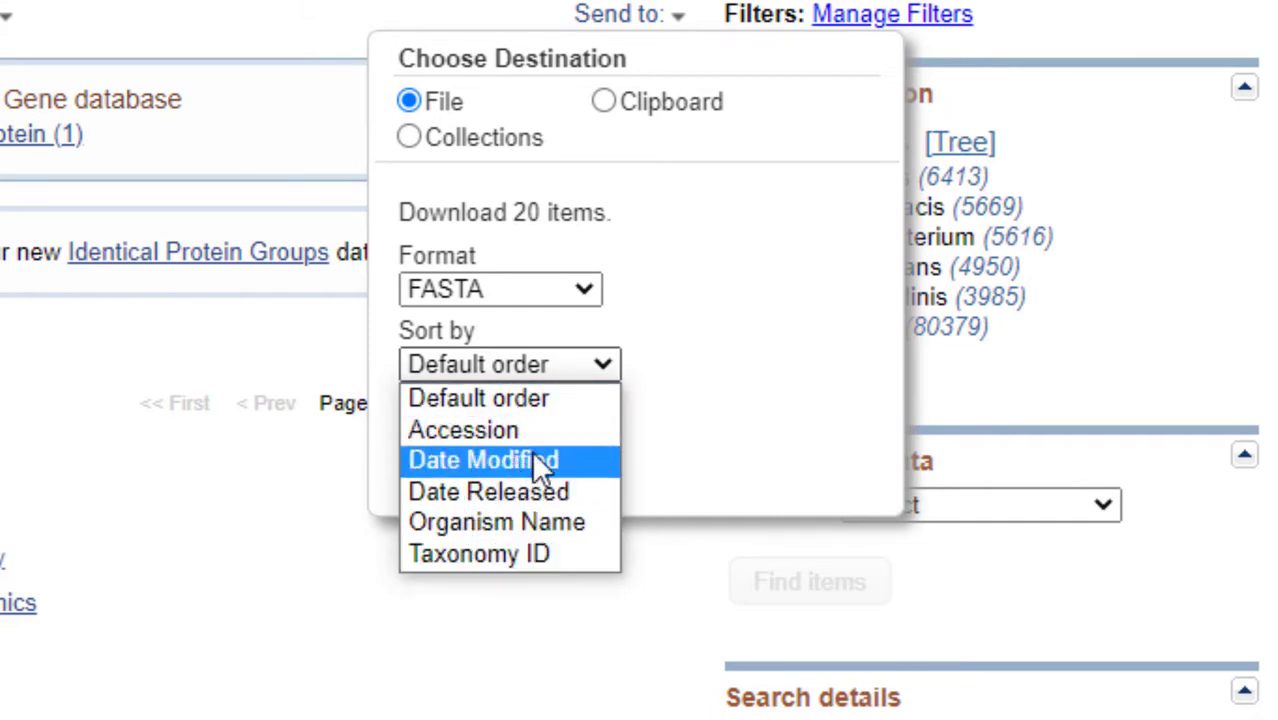
click(762, 360)
click(485, 462)
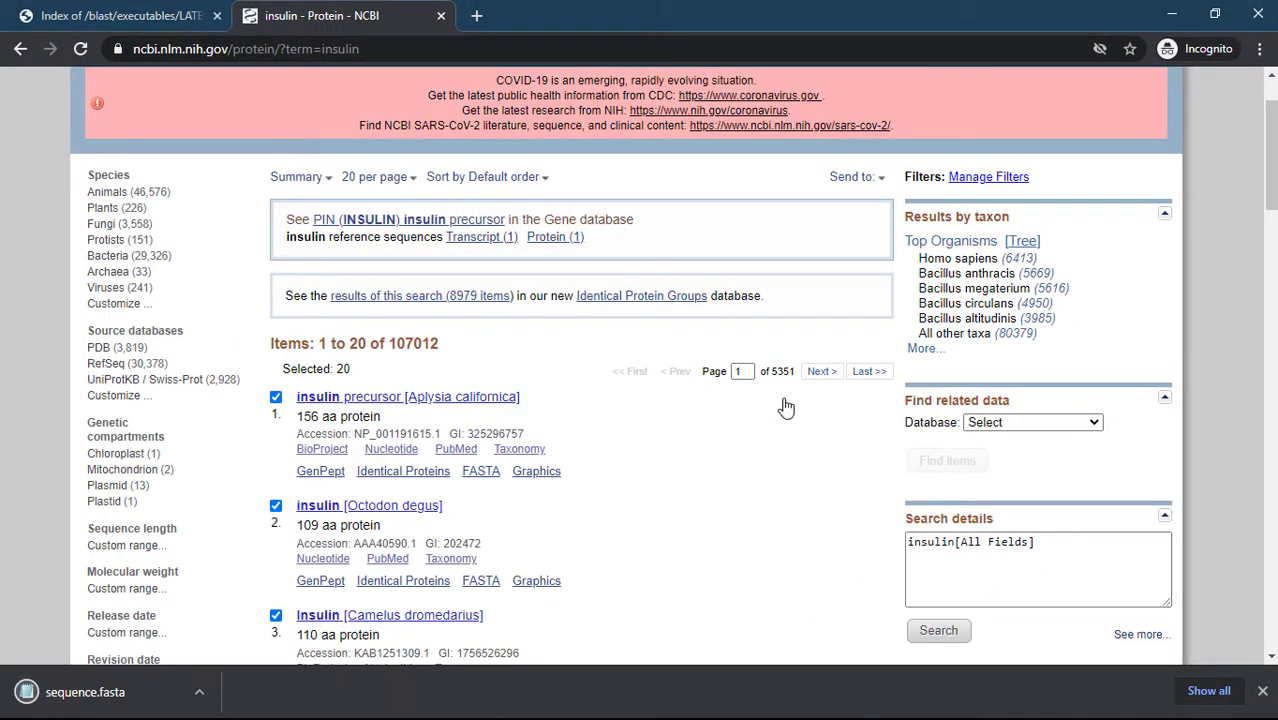
Step: Open the sequence file from the desktop in Notepad, review its FASTA entries and close it
click(1172, 14)
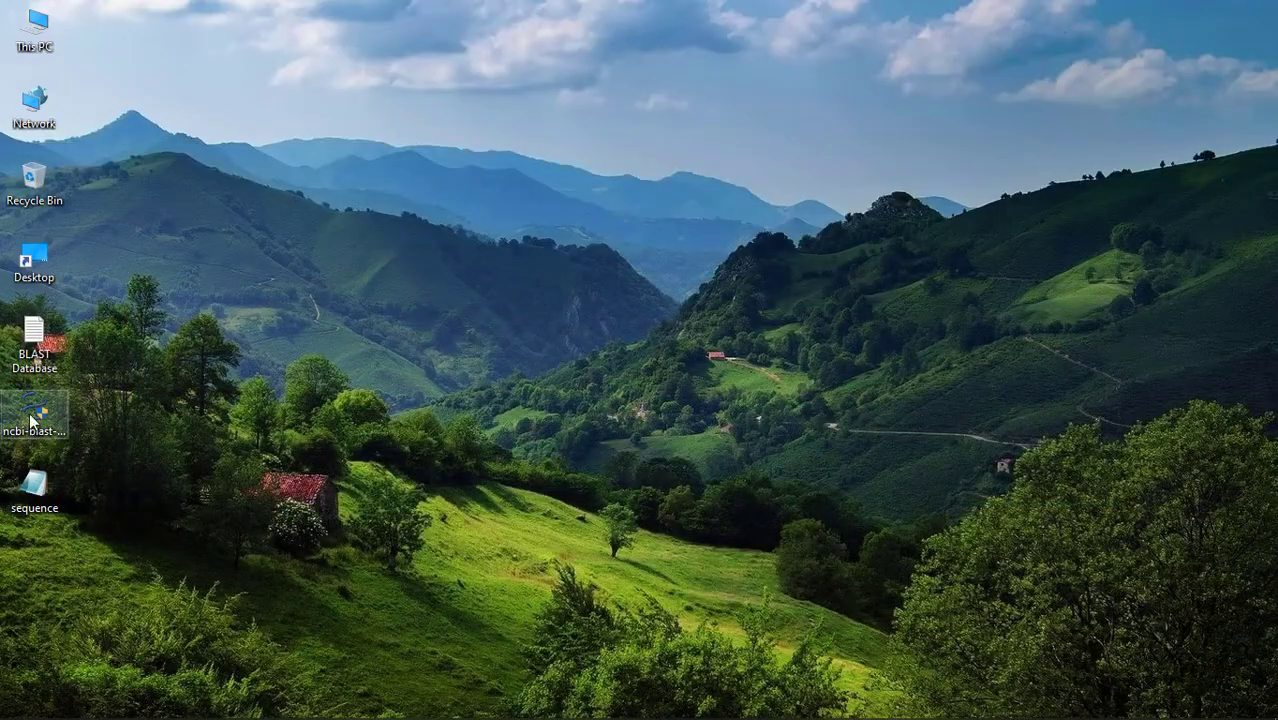
double_click(34, 488)
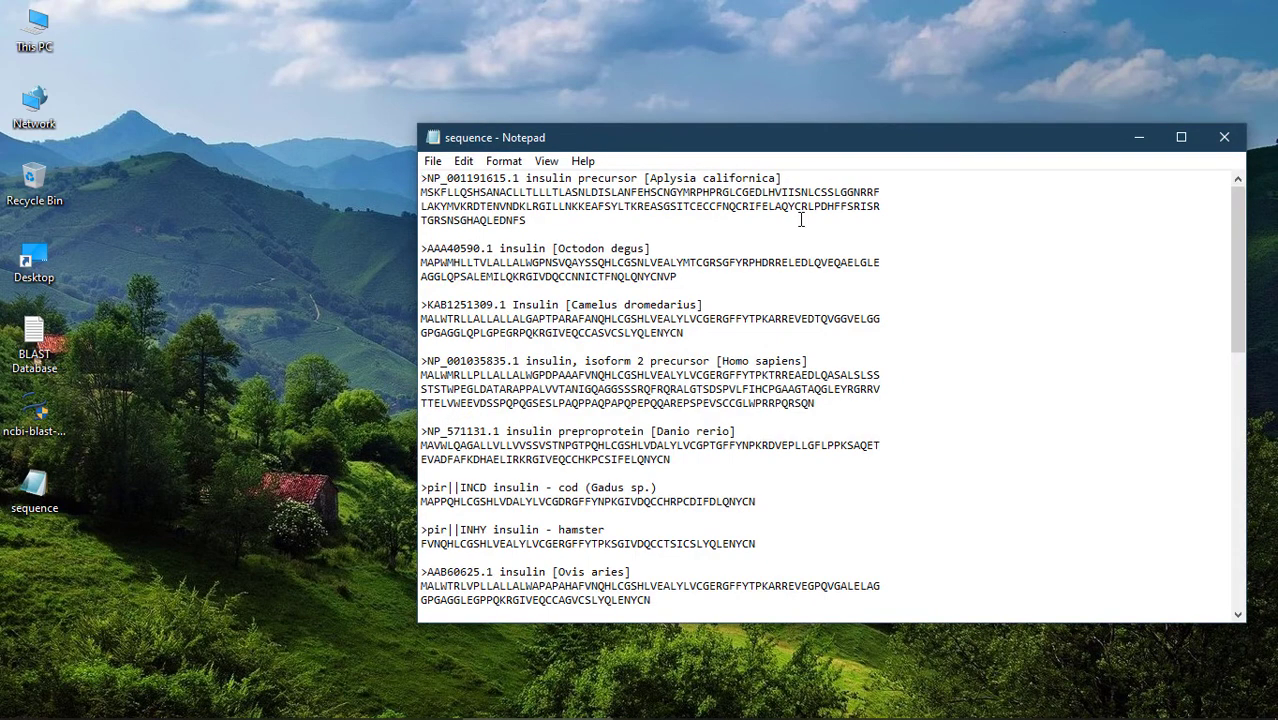
click(1224, 137)
Step: Duplicate the sequence file on the desktop and rename the copy as DB
right_click(45, 505)
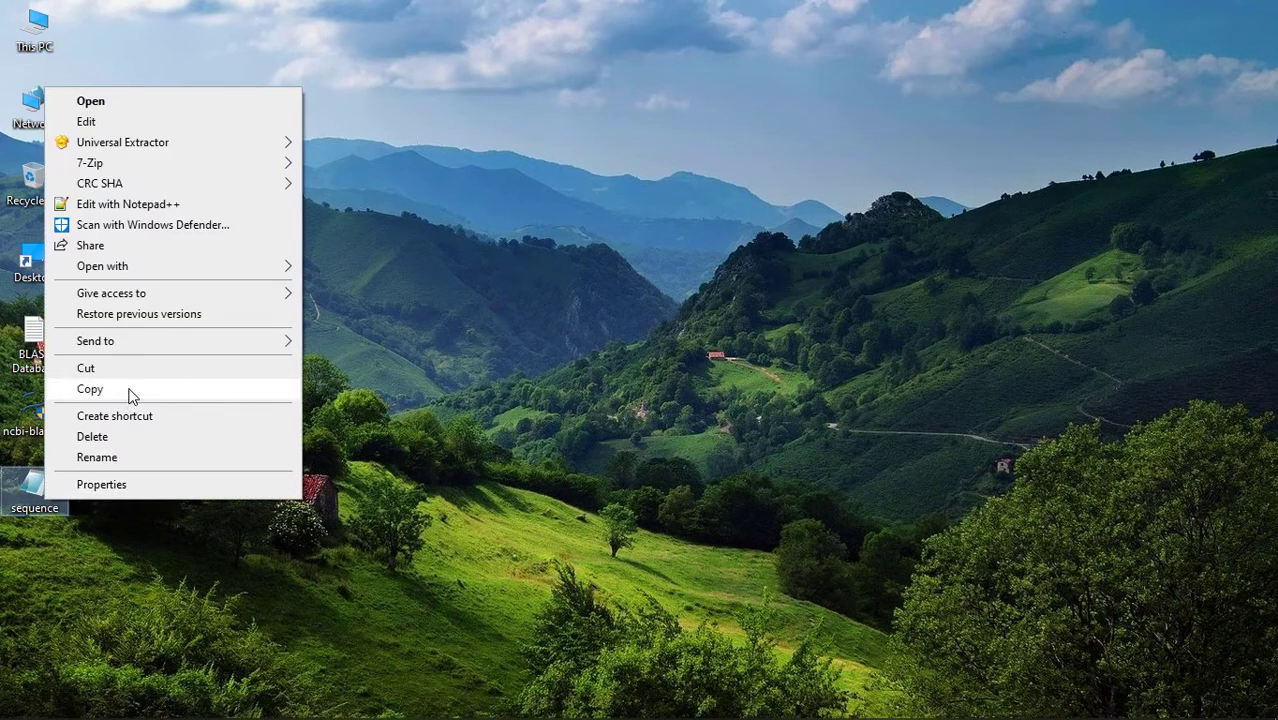
click(128, 389)
right_click(257, 311)
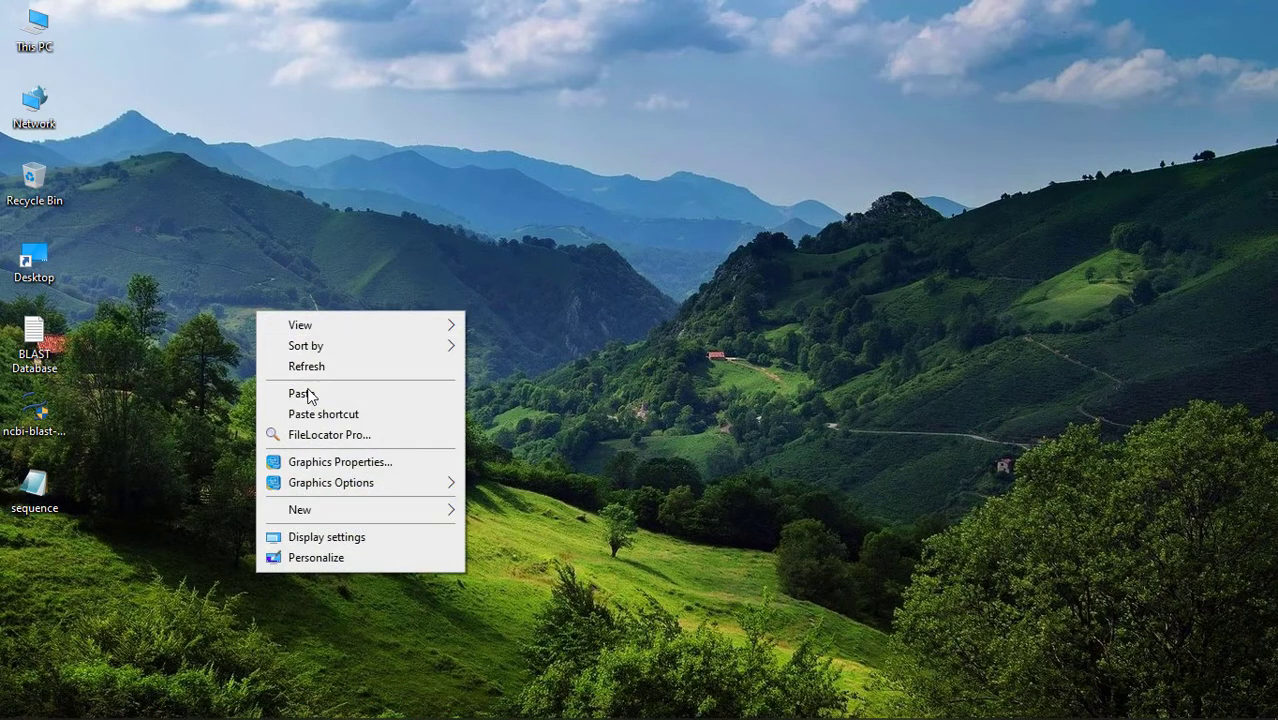
click(317, 394)
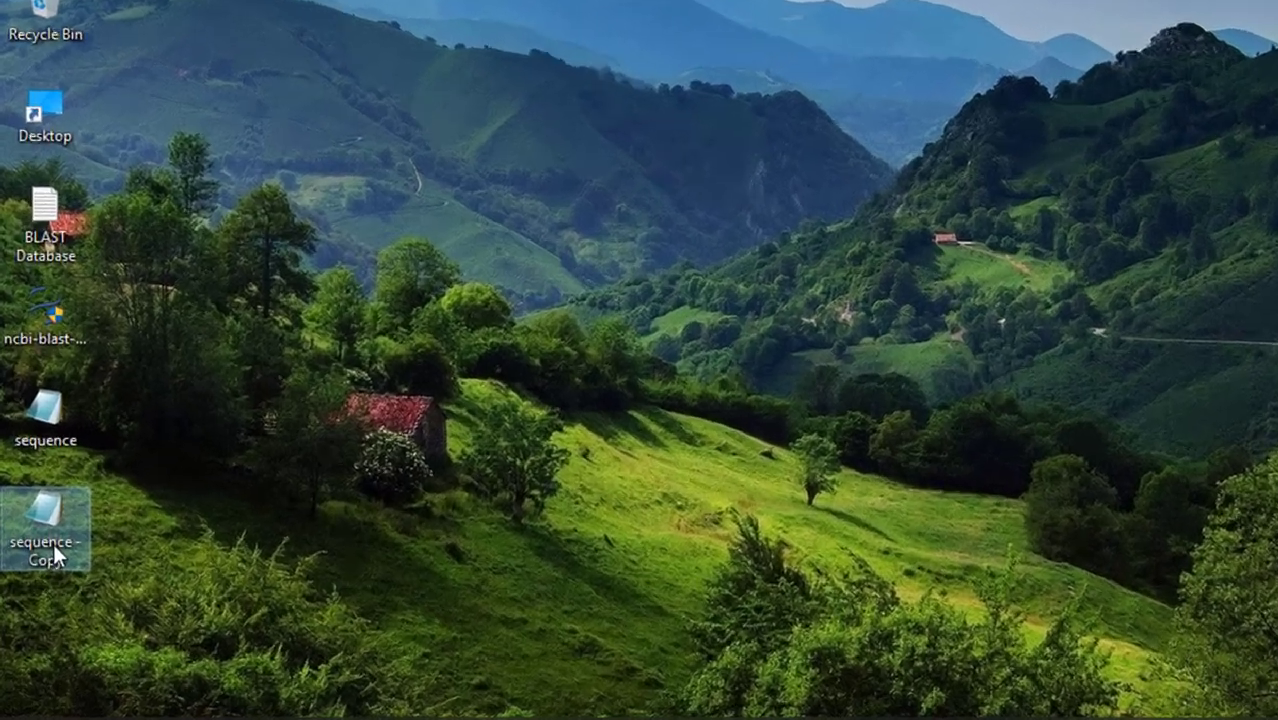
click(43, 594)
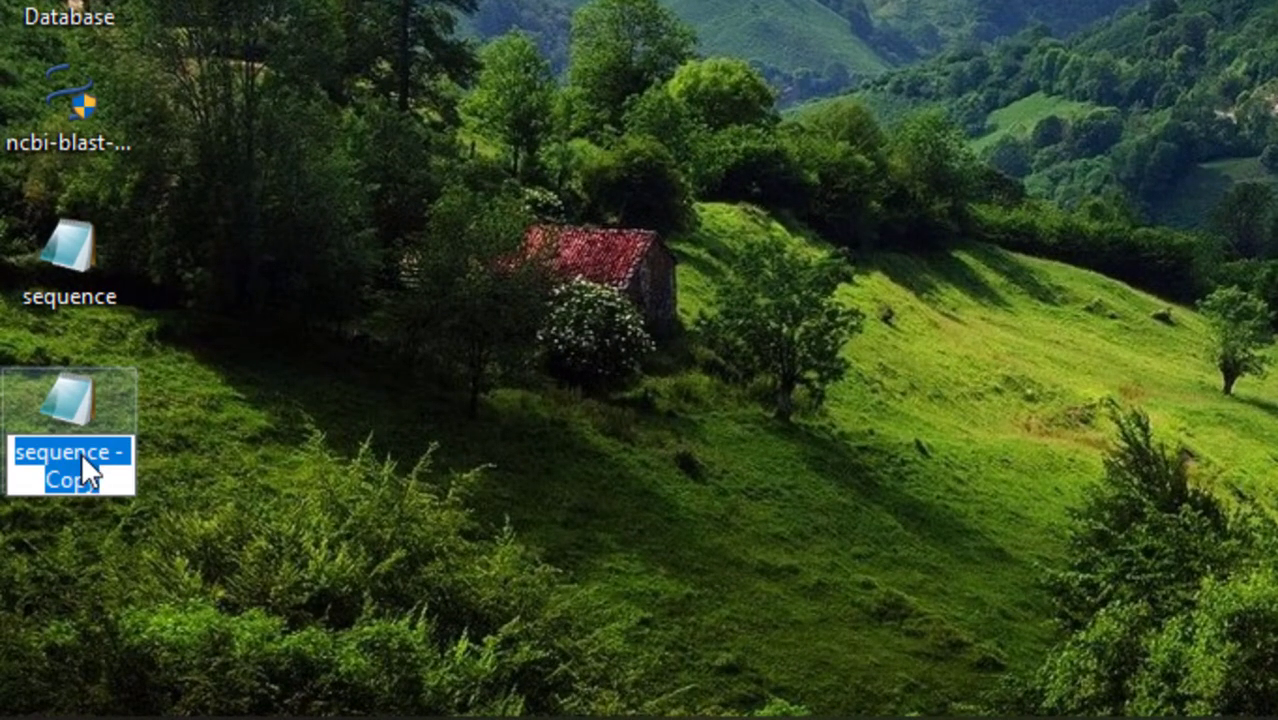
text(DB)
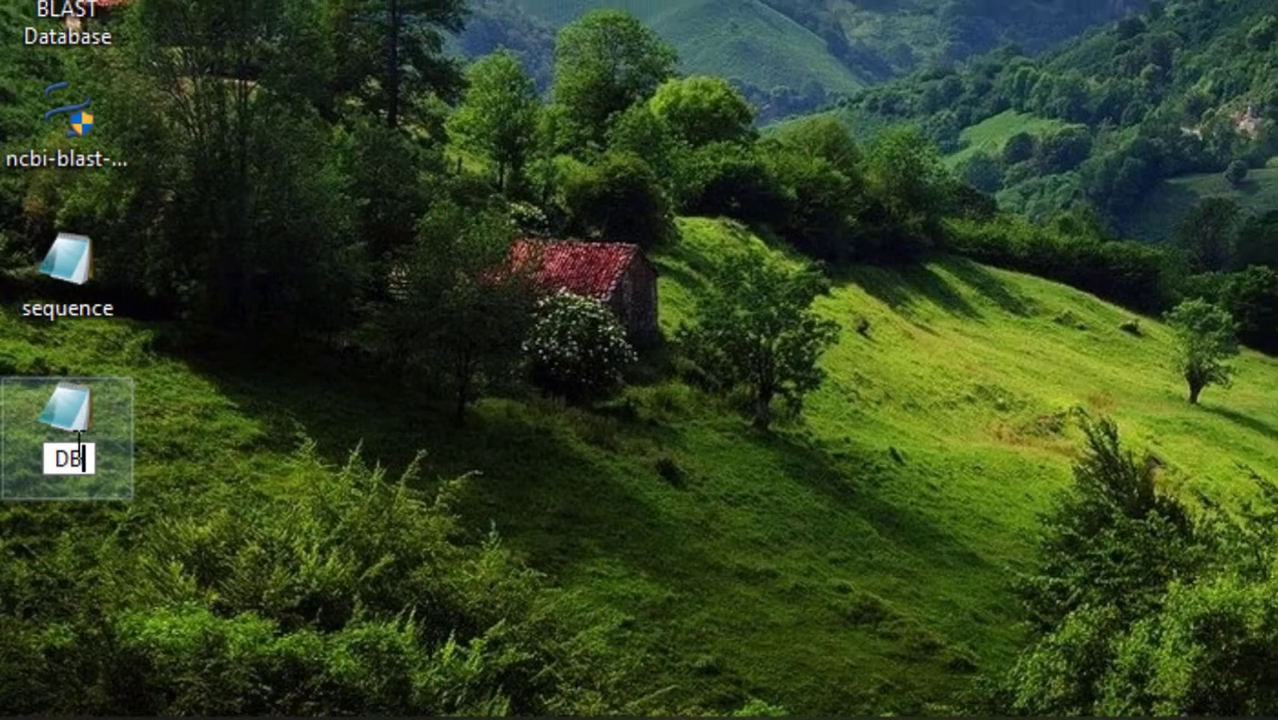
key(Return)
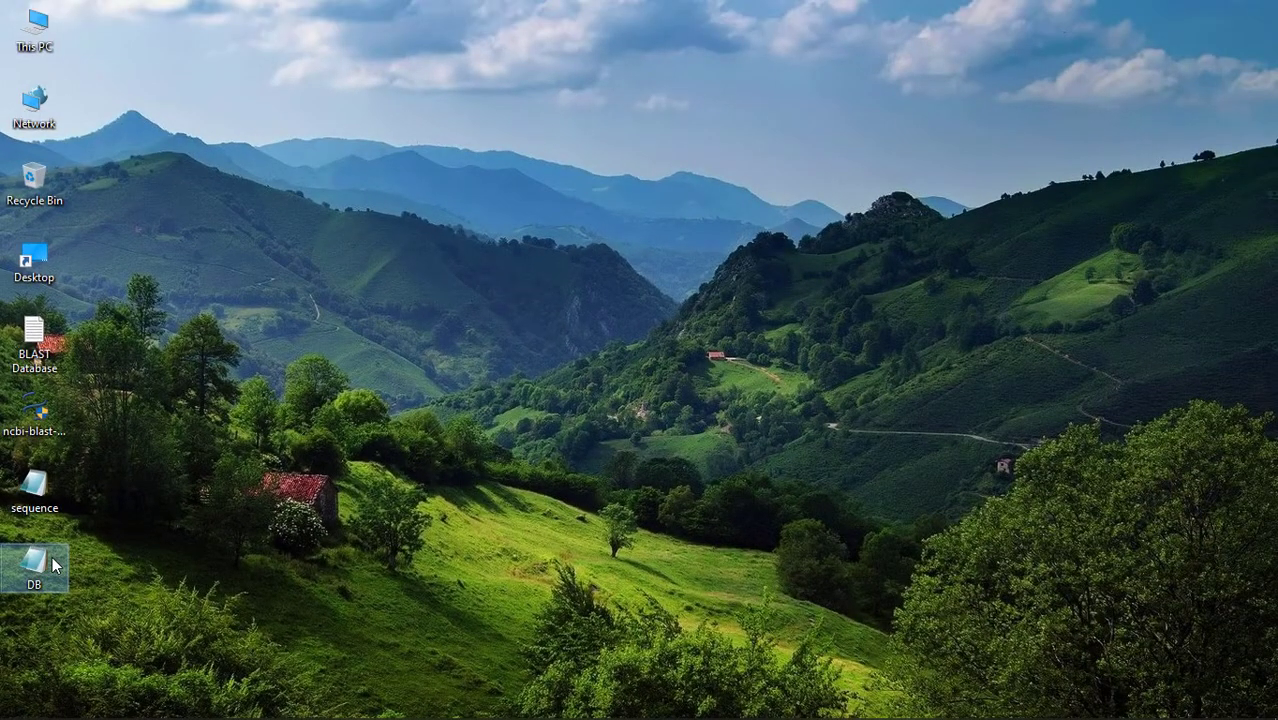
Step: Open the DB file in Notepad and prefix the first FASTA header, Aplysia californica, with "Sequence1" after the > sign
double_click(55, 566)
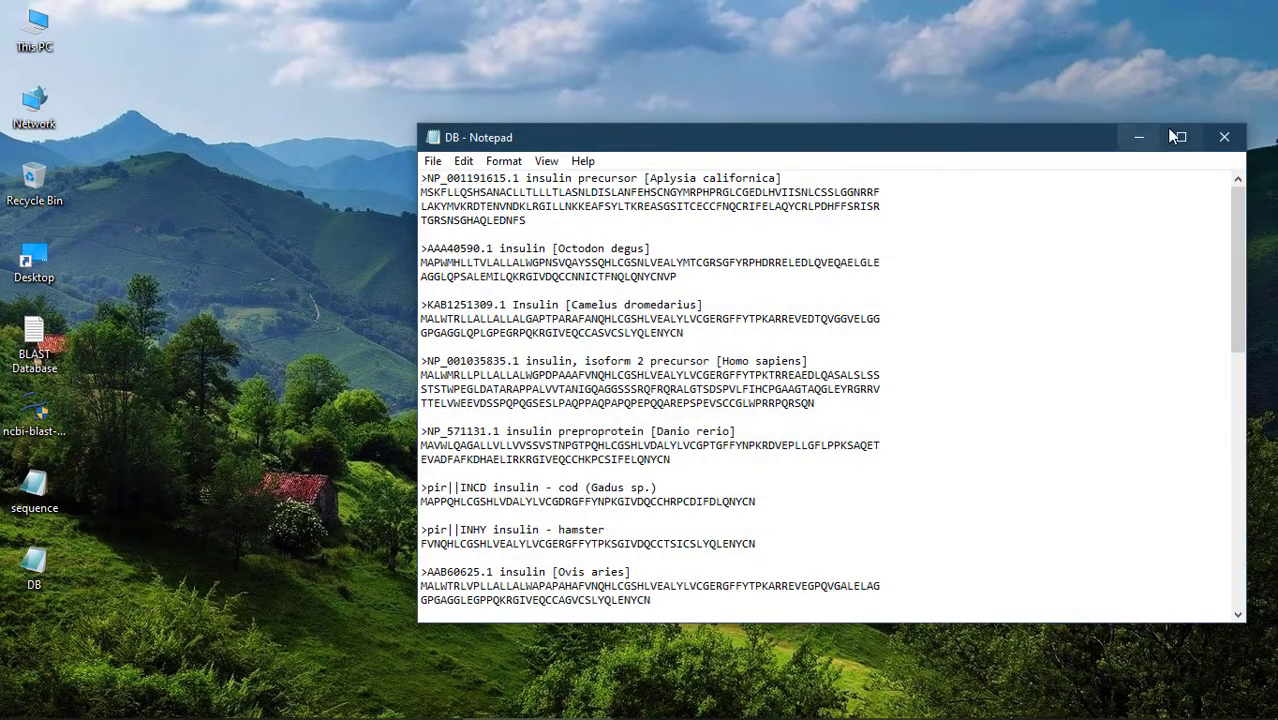
click(1181, 138)
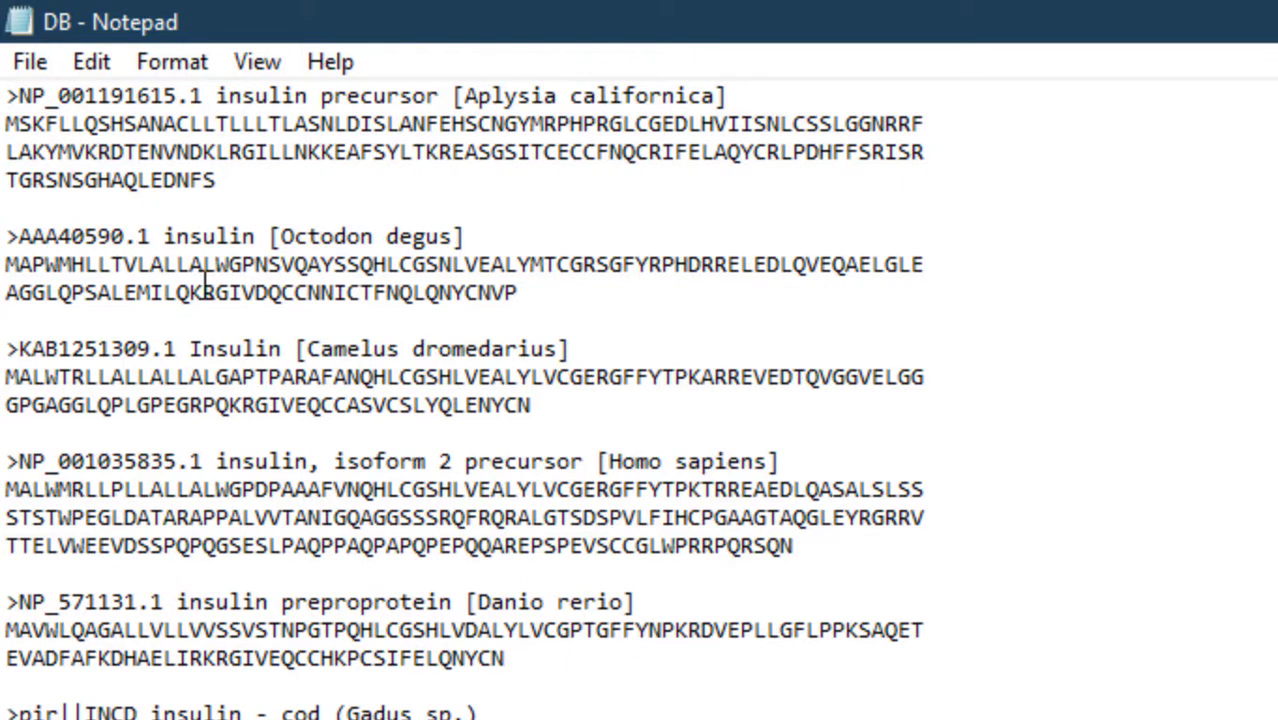
text(Se)
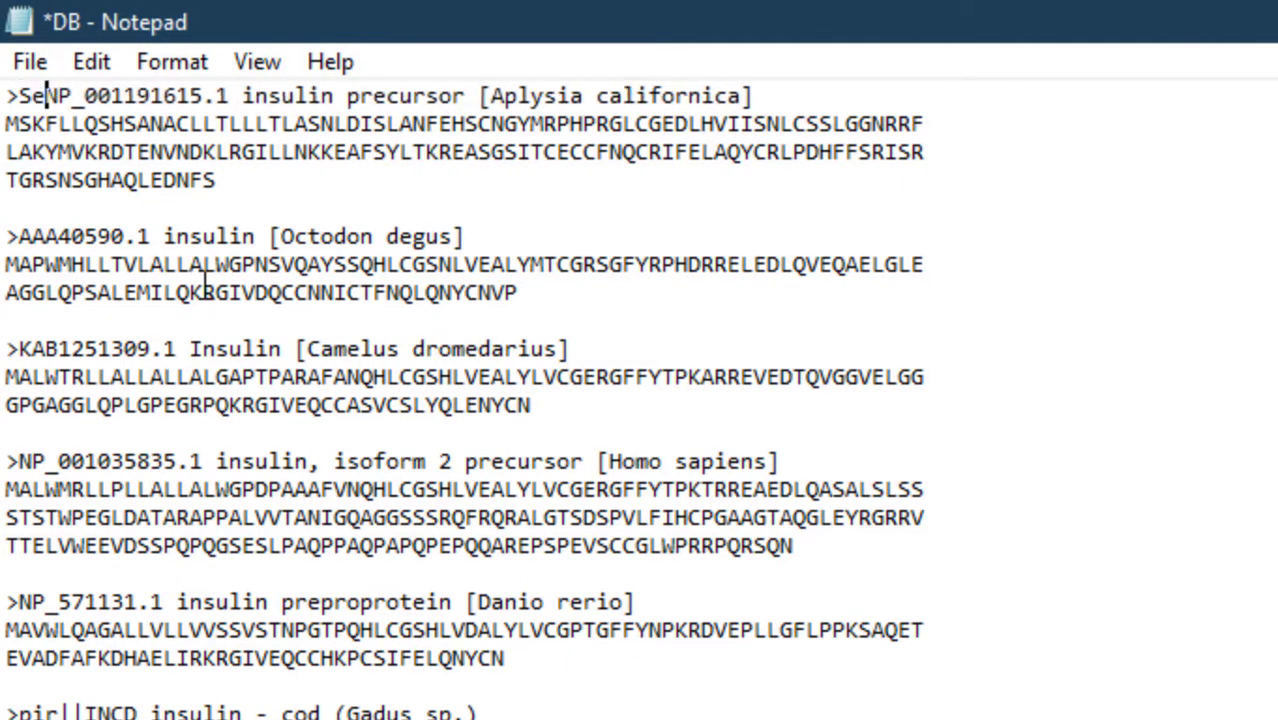
text(quence)
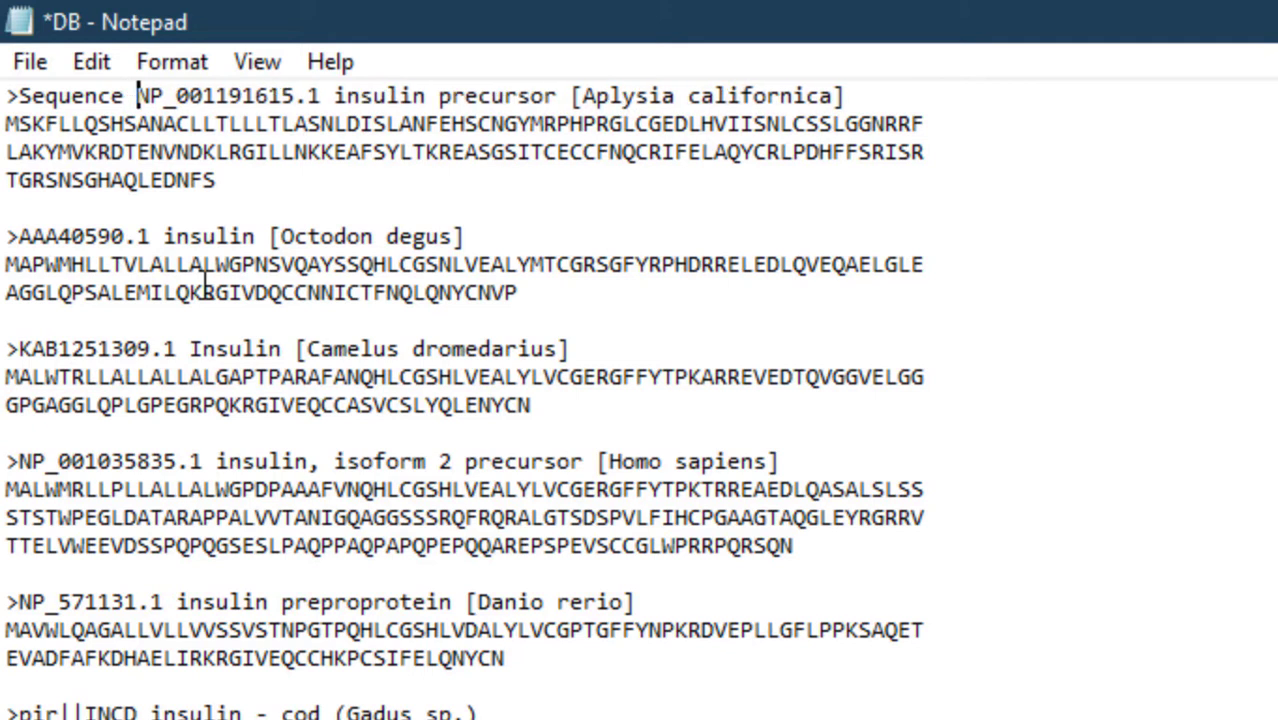
key(BackSpace)
text(1)
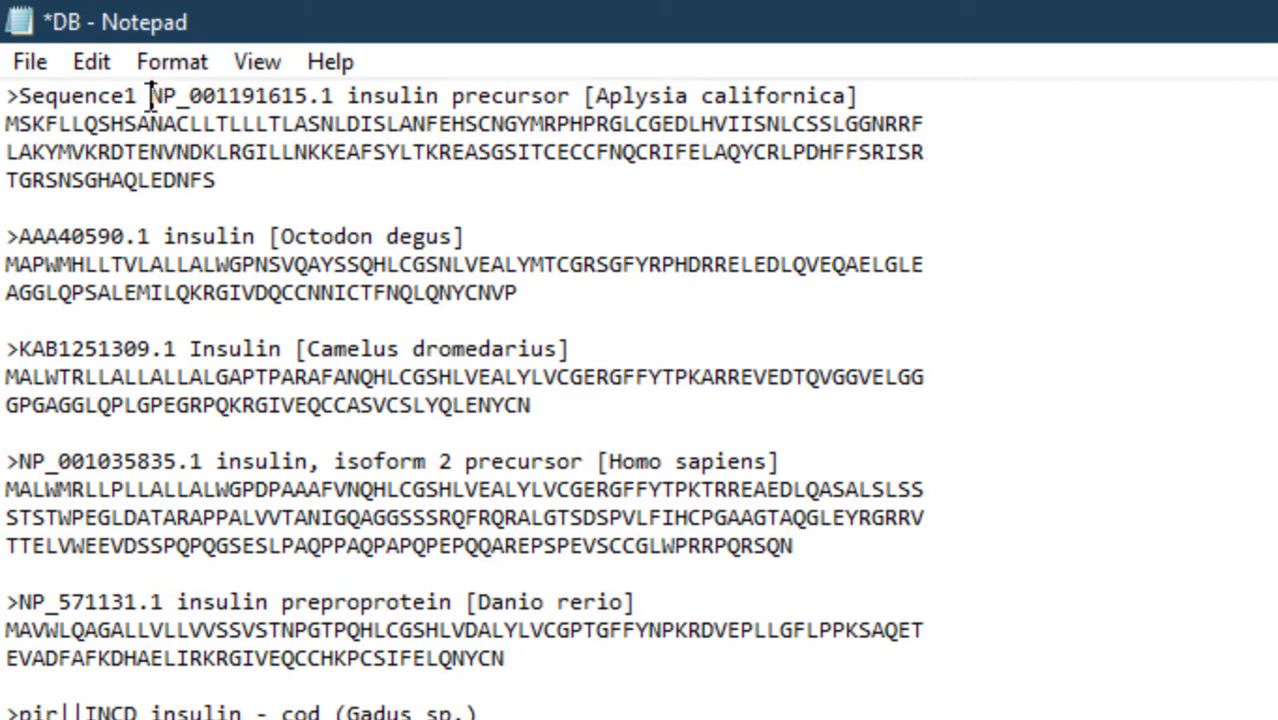
Step: Copy the Sequence1 label into the Octodon degus header after the > sign and change it to "Sequence2"
drag(150, 97, 22, 97)
right_click(45, 96)
click(160, 218)
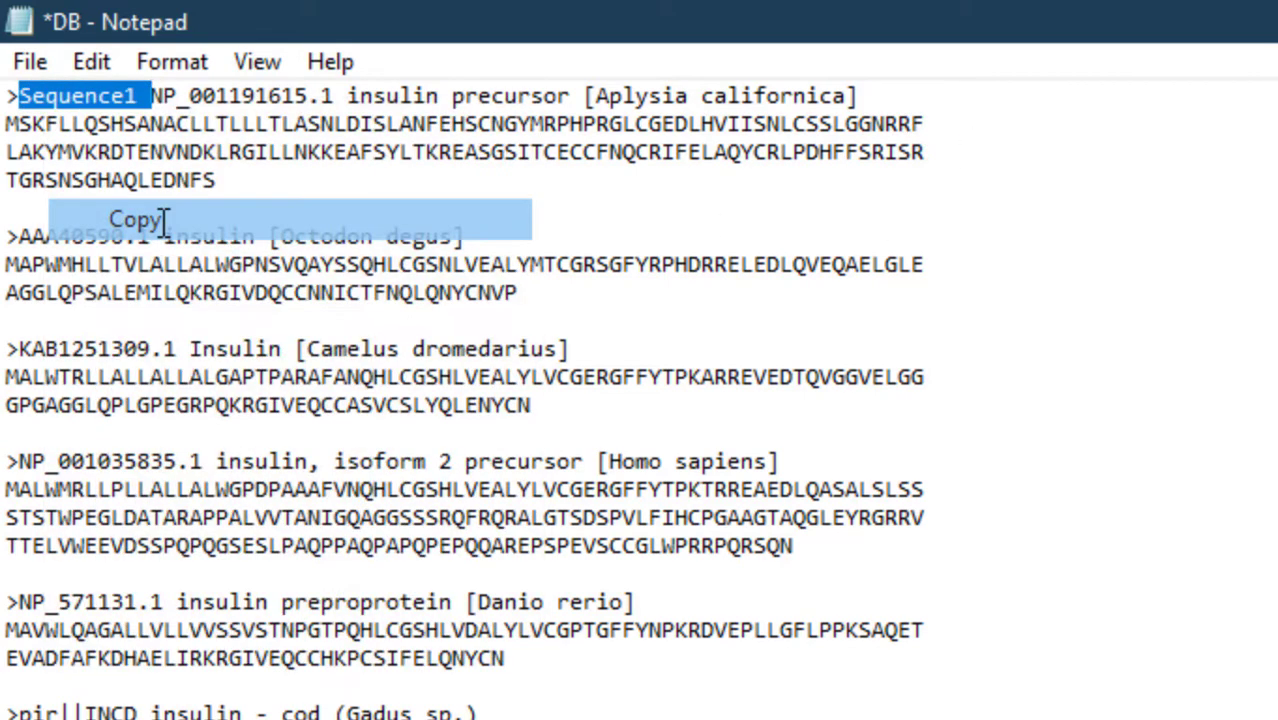
click(17, 236)
key(ctrl+v)
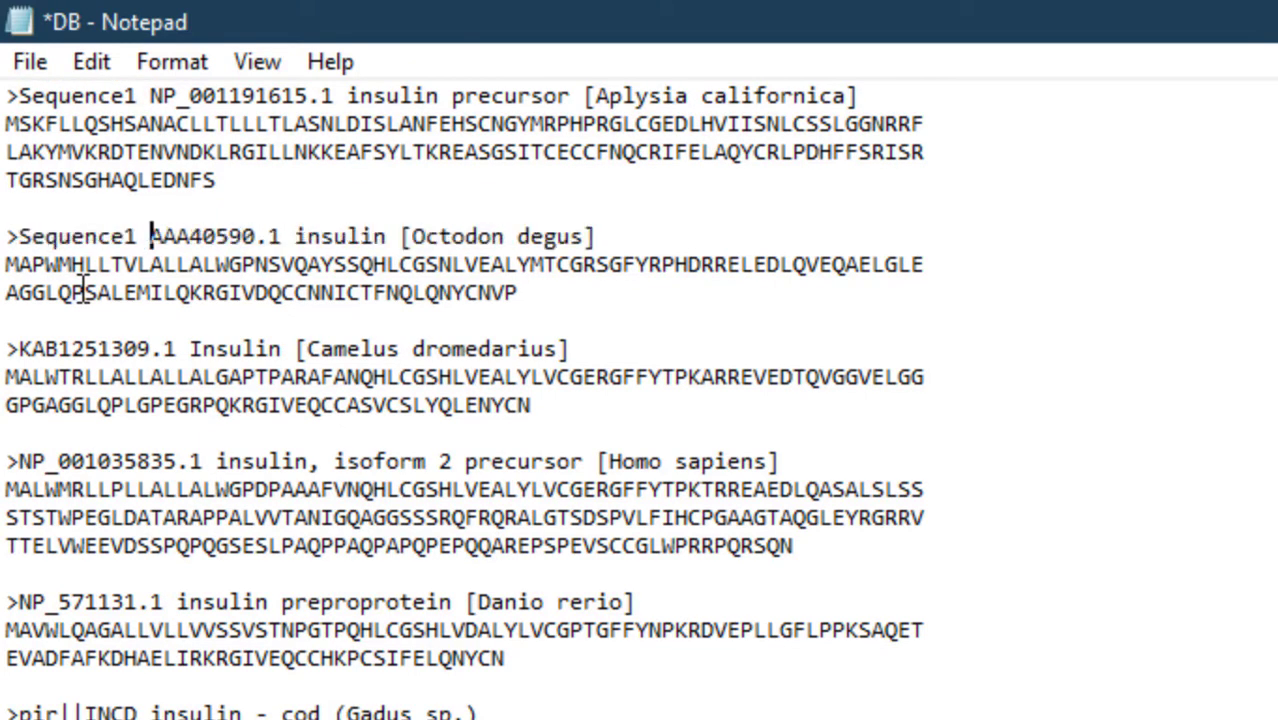
drag(138, 236, 128, 236)
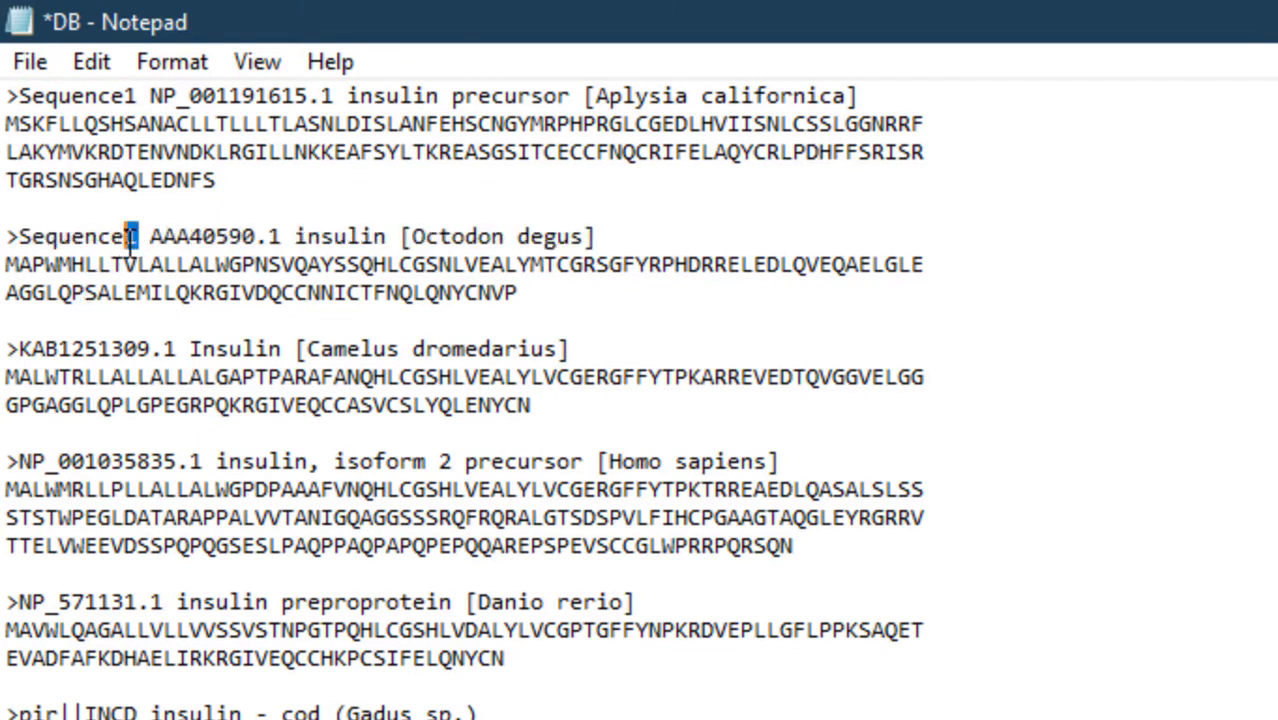
text(2)
Step: Paste the label into the Camelus dromedarius header after the > sign and change it to "Sequence3"
click(22, 344)
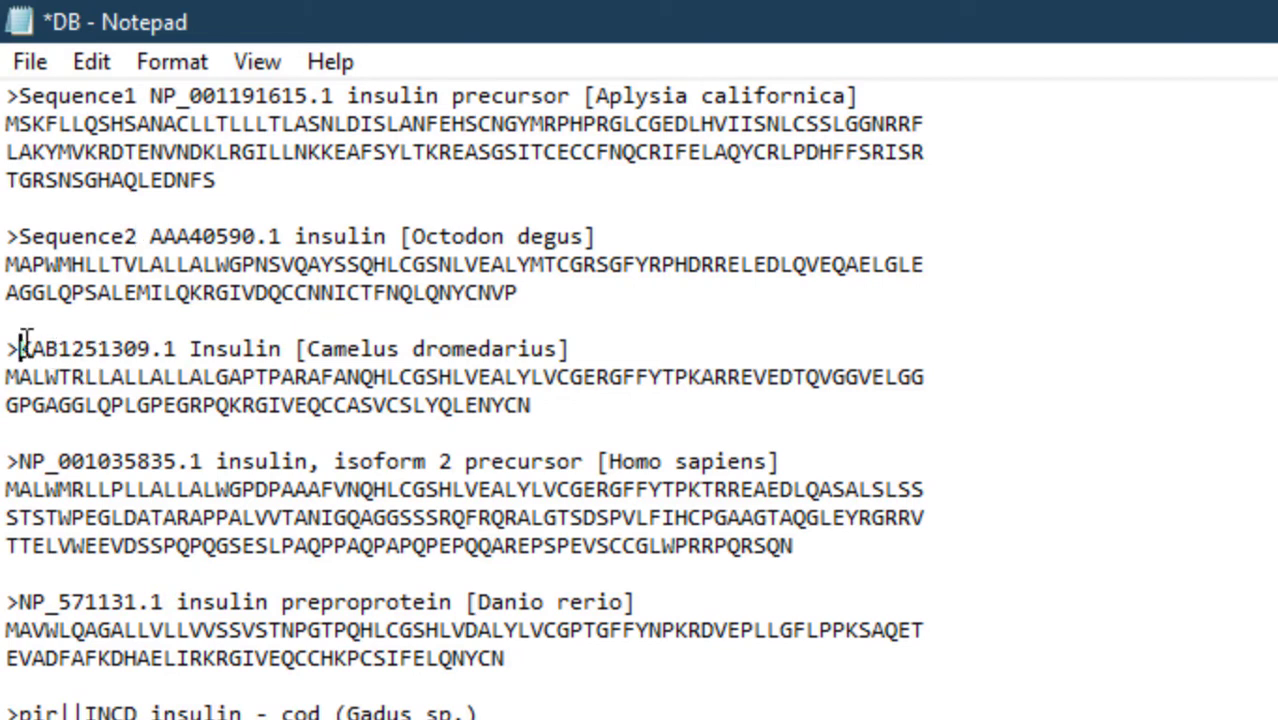
key(ctrl+v)
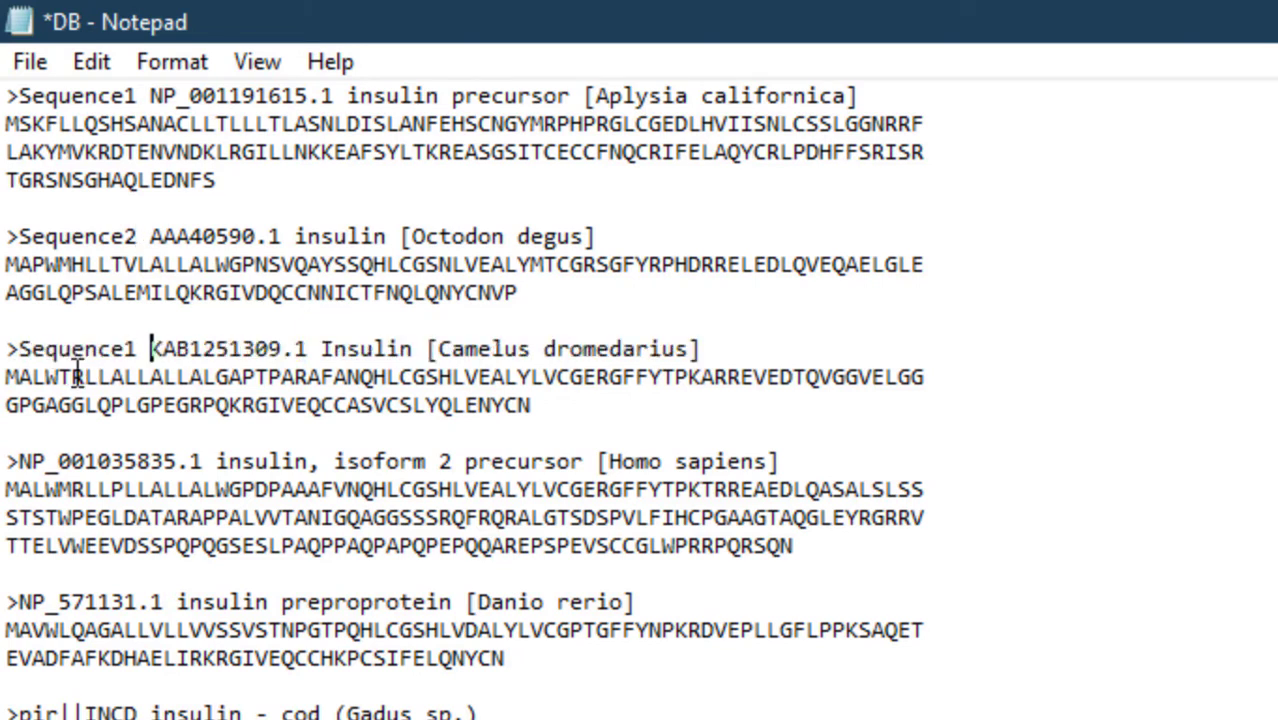
drag(126, 349, 141, 349)
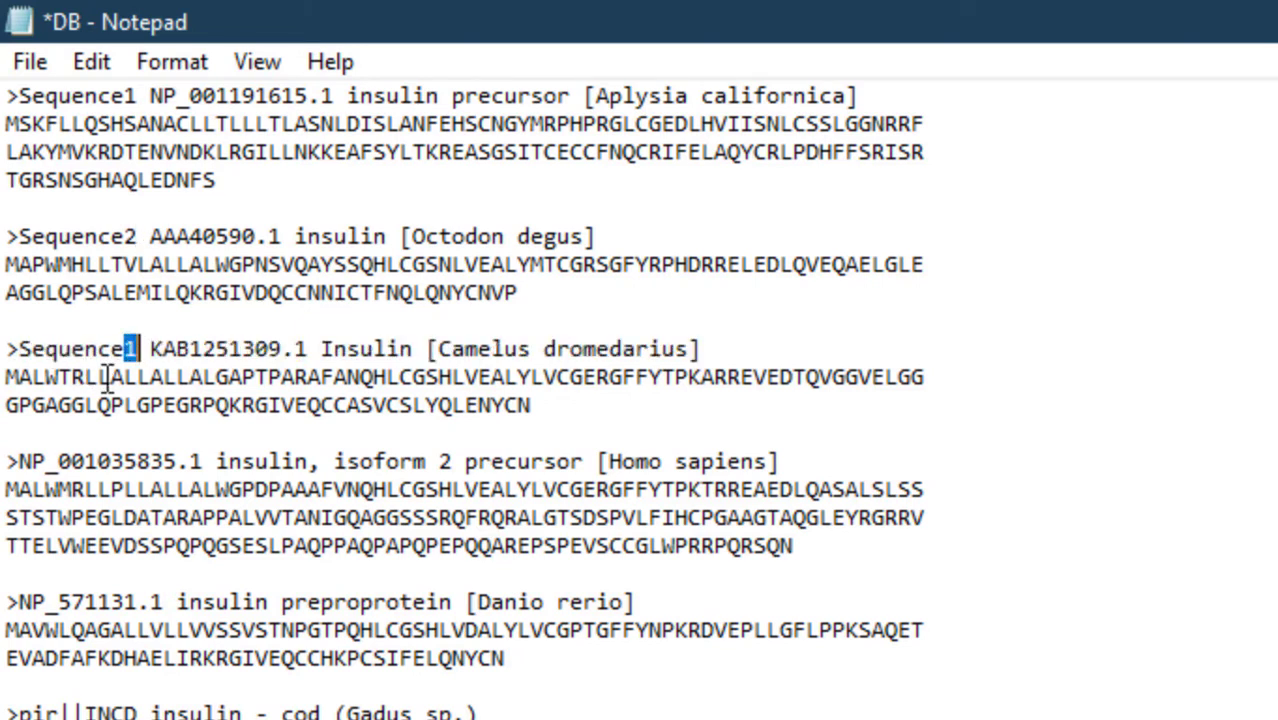
text(3)
Step: Insert "Sequence4" after the > sign in the Homo sapiens isoform 2 header and "Sequence5" in the Danio rerio header
click(20, 461)
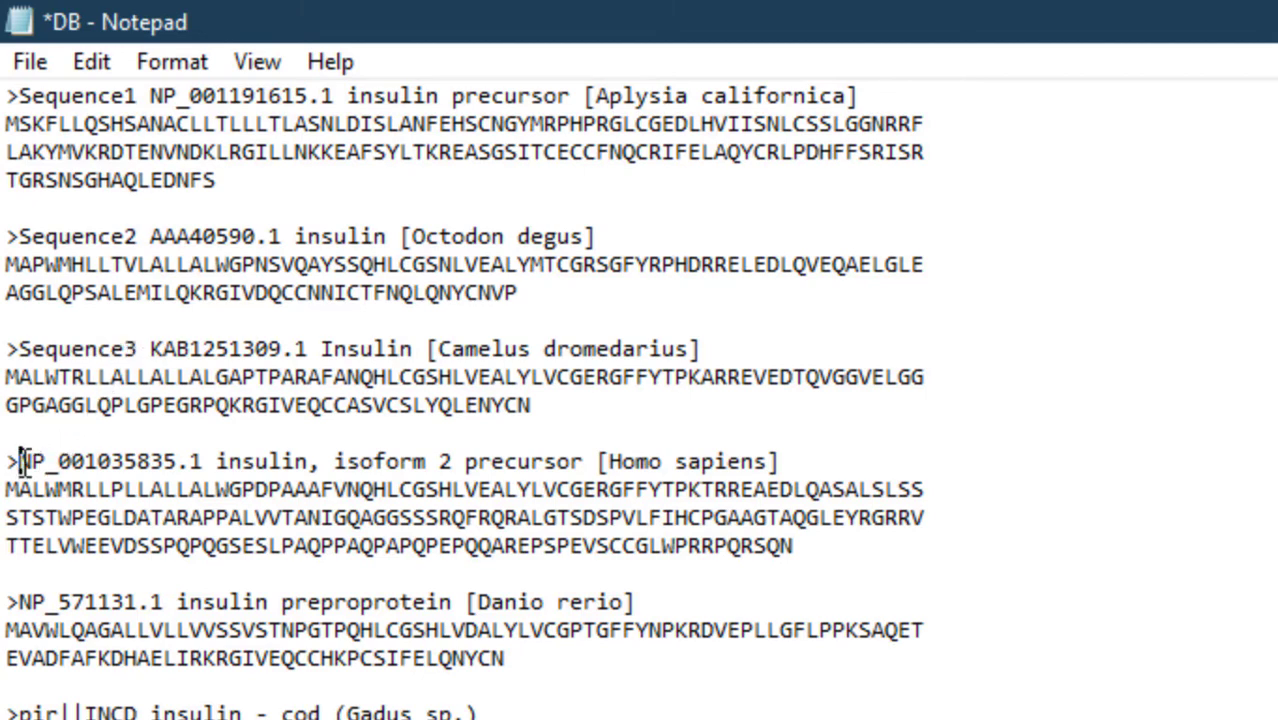
key(ctrl+v)
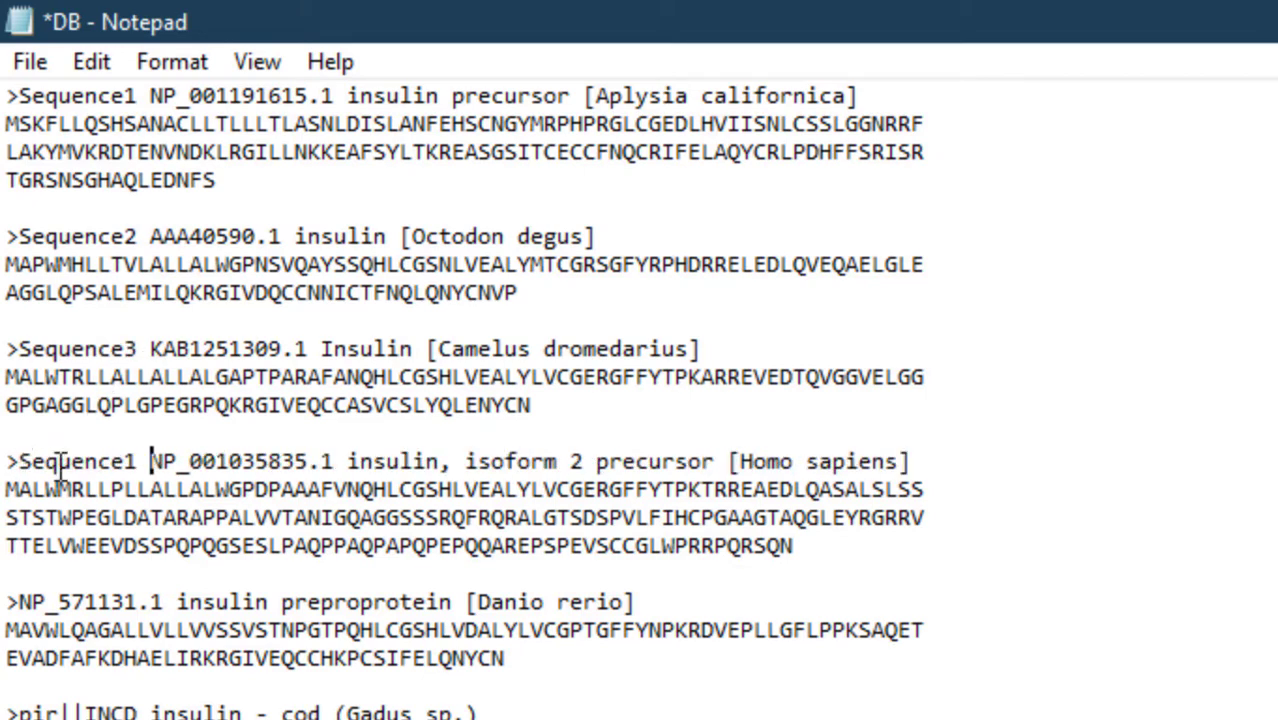
drag(123, 461, 130, 461)
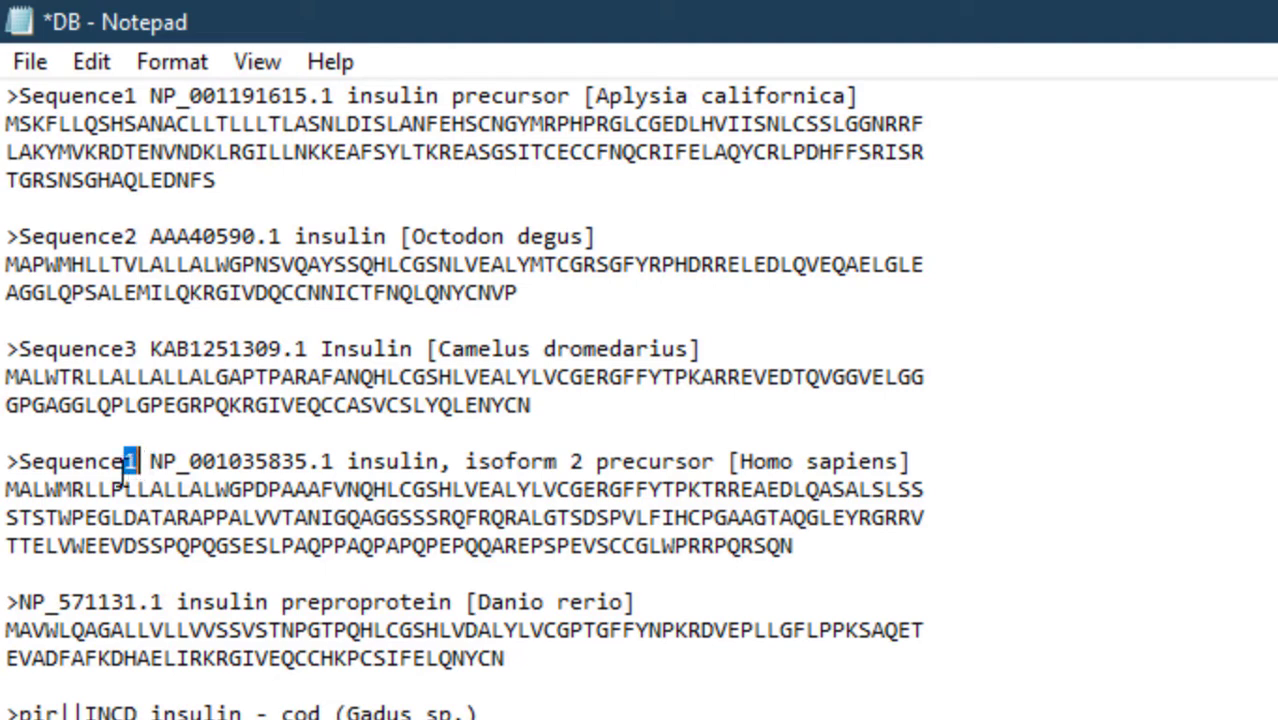
text(4)
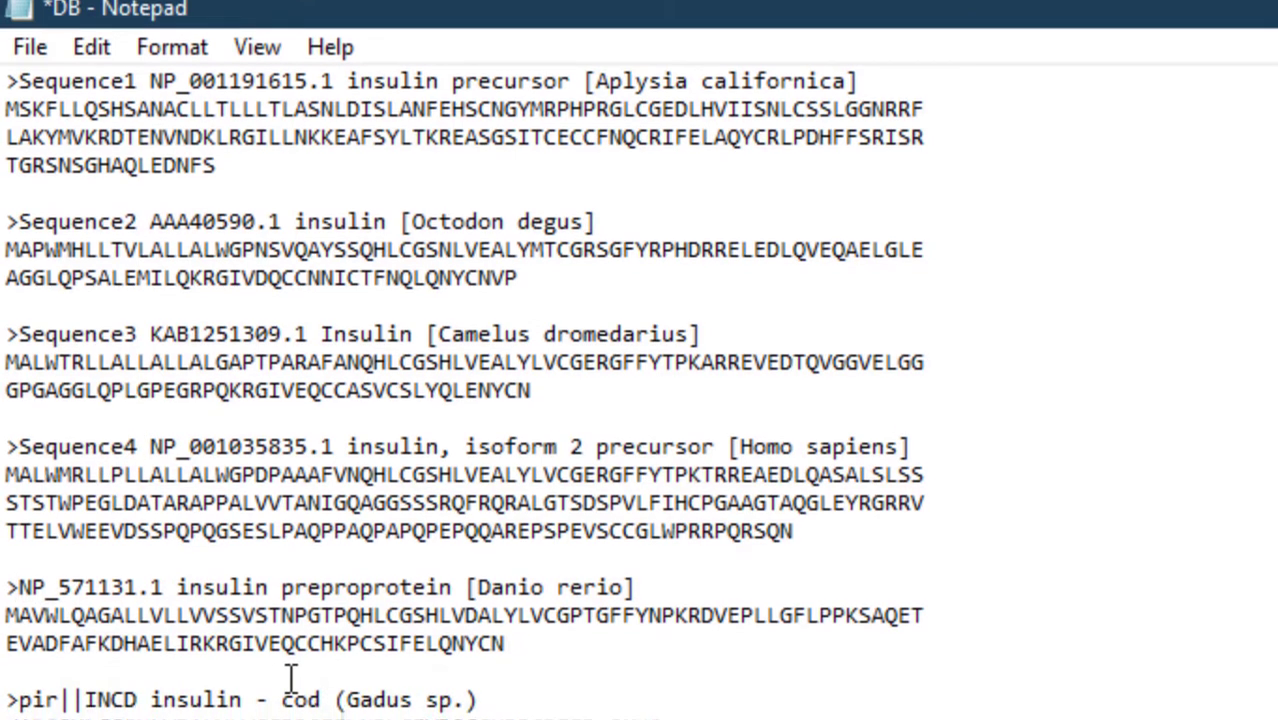
click(14, 601)
key(ctrl+v)
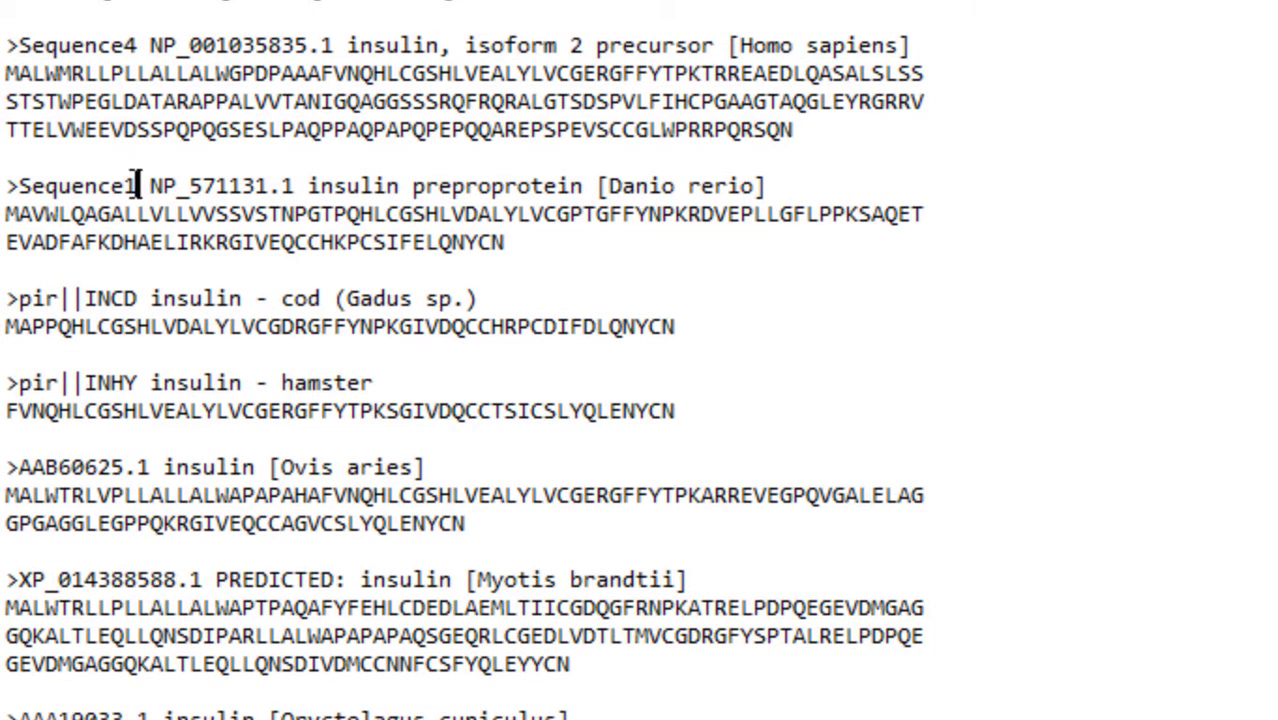
text(5)
Step: Insert "Sequence6" after the > sign in the cod (Gadus sp.) header and "Sequence7" in the hamster header
click(21, 298)
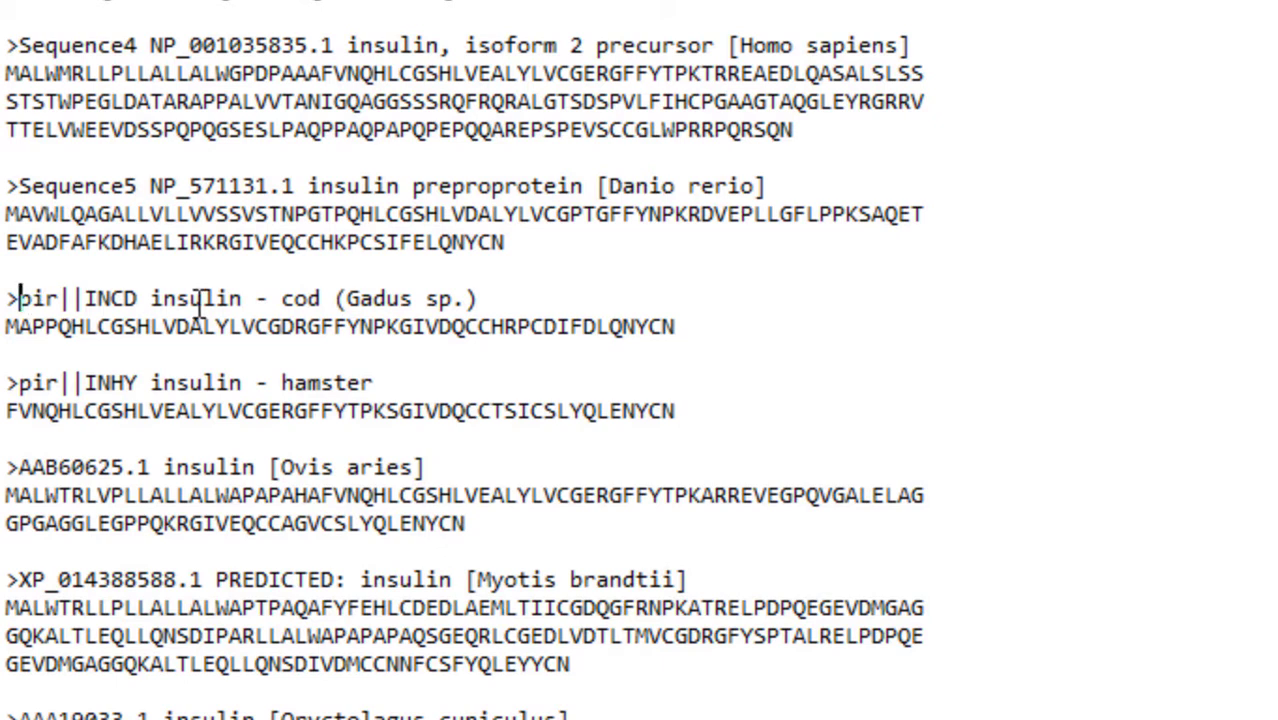
key(ctrl+v)
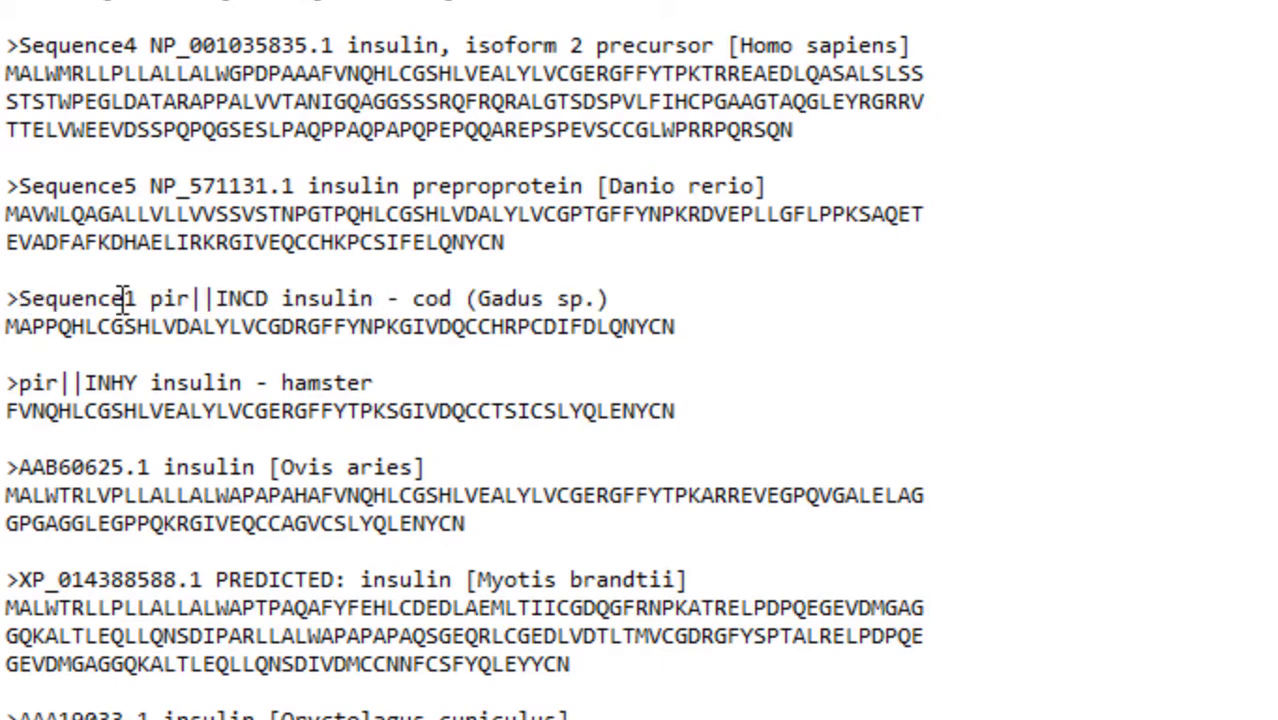
drag(123, 298, 138, 298)
text(6)
scroll(196, 398, down, 1)
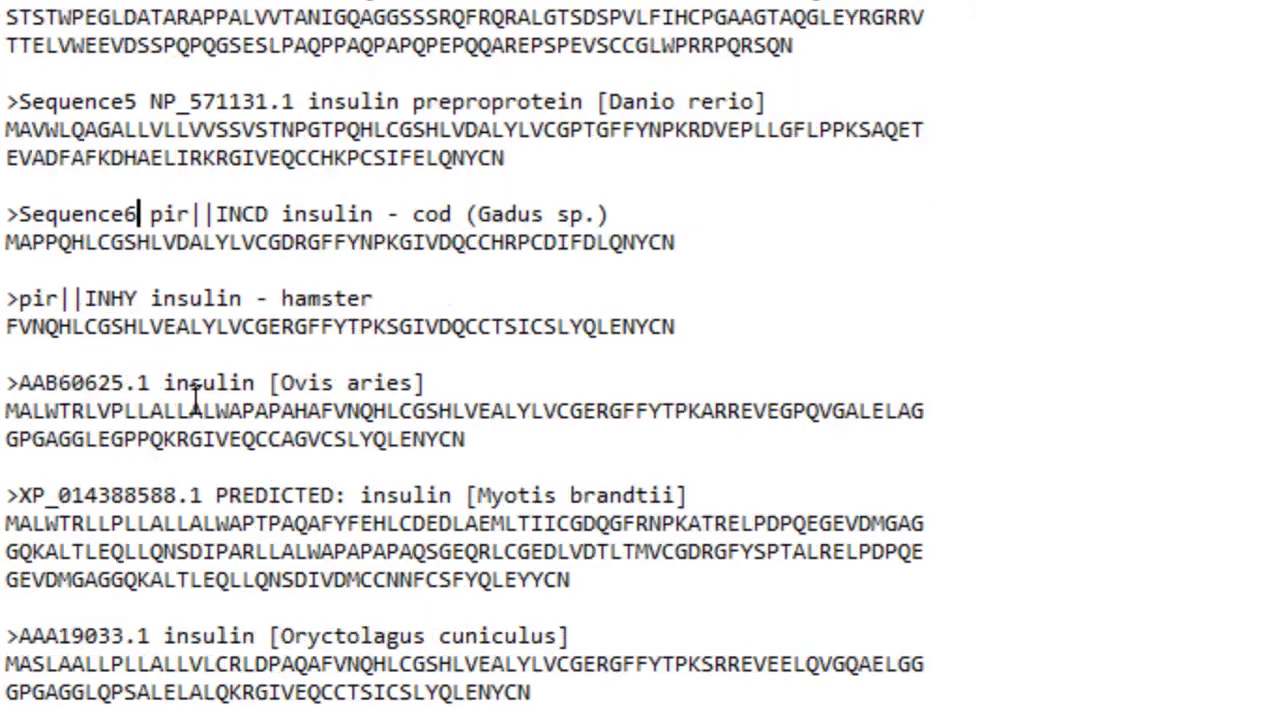
click(22, 298)
key(ctrl+v)
drag(137, 298, 124, 298)
text(7)
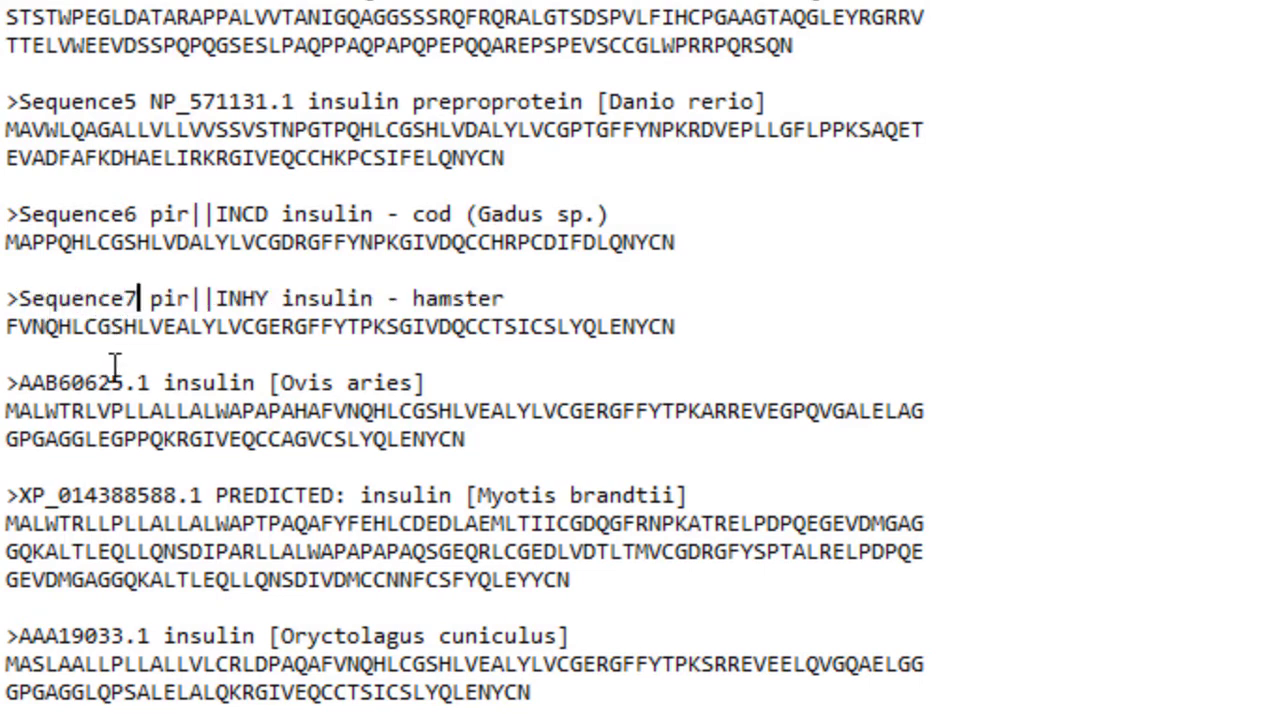
Step: Insert "Sequence8" after the > sign in the Ovis aries header and "Sequence9" in the Myotis brandtii header
click(21, 384)
key(ctrl+v)
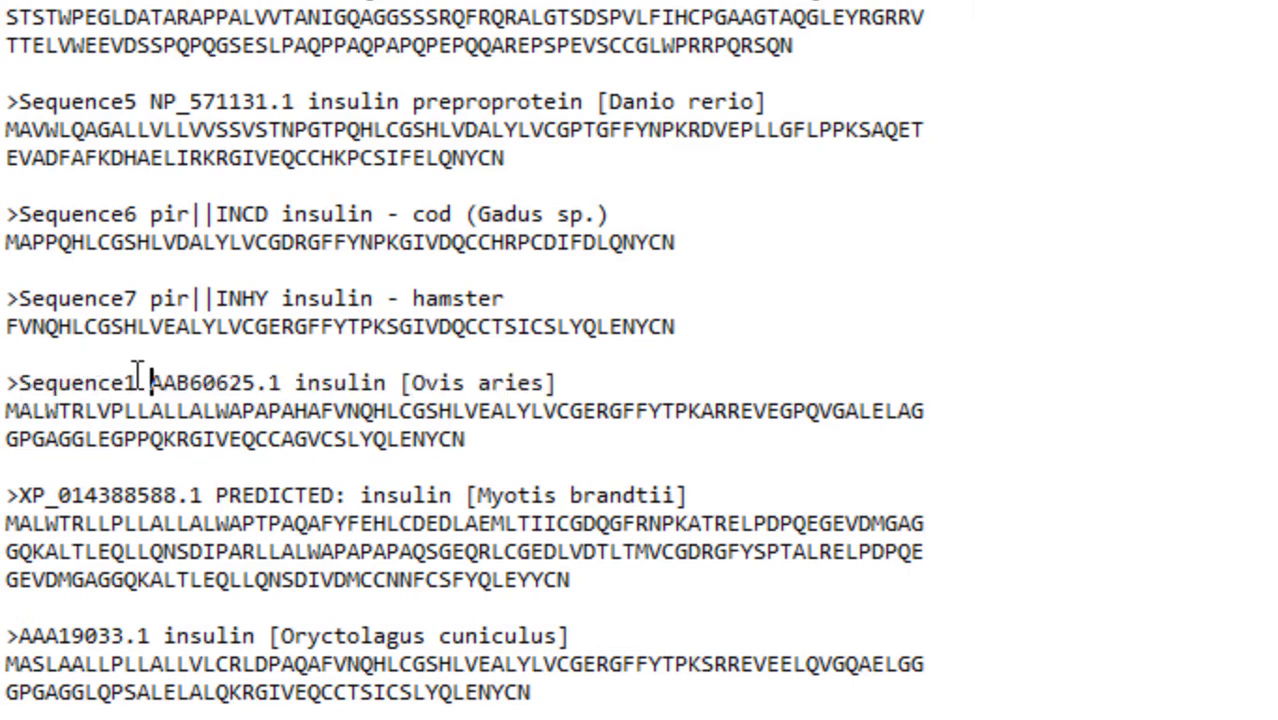
drag(124, 382, 138, 380)
text(8)
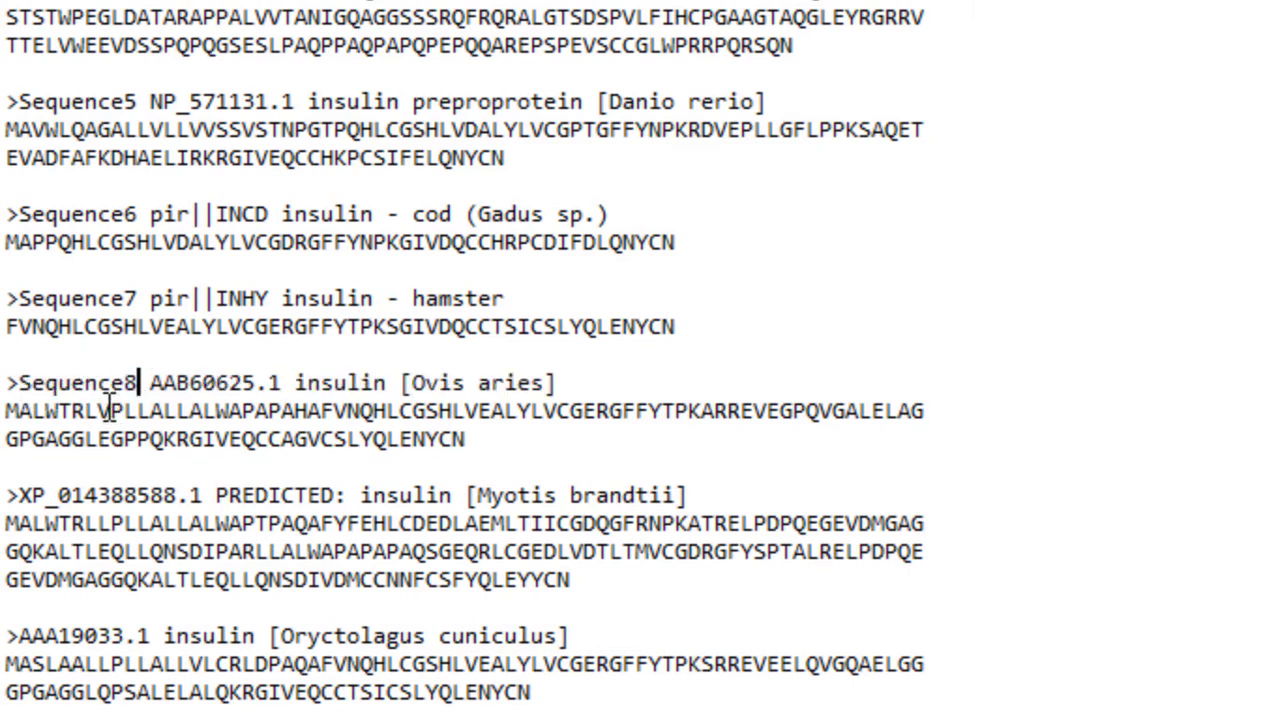
click(21, 496)
text(Sequence1)
drag(128, 496, 140, 495)
text(9)
Step: Insert "Sequence10" after the > sign in the Oryctolagus cuniculus header and "Sequence11" in the common squirrel monkey header
scroll(112, 527, down, 4)
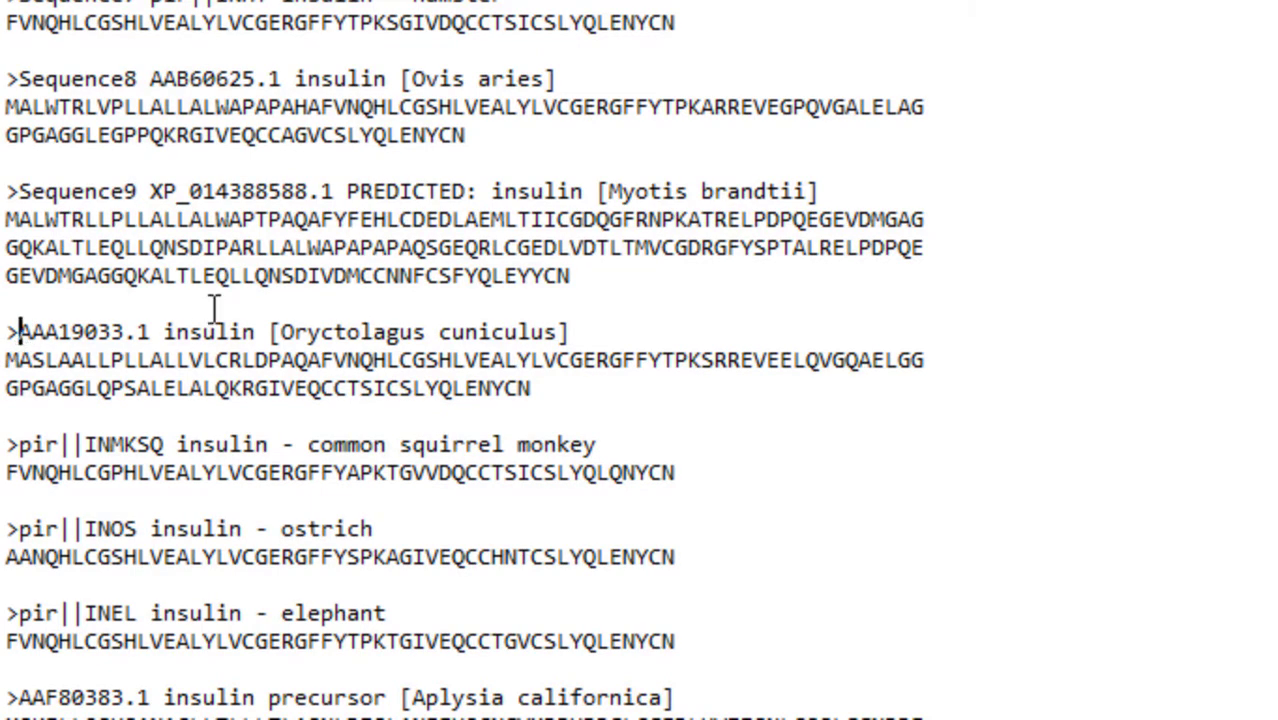
text(Sequence1)
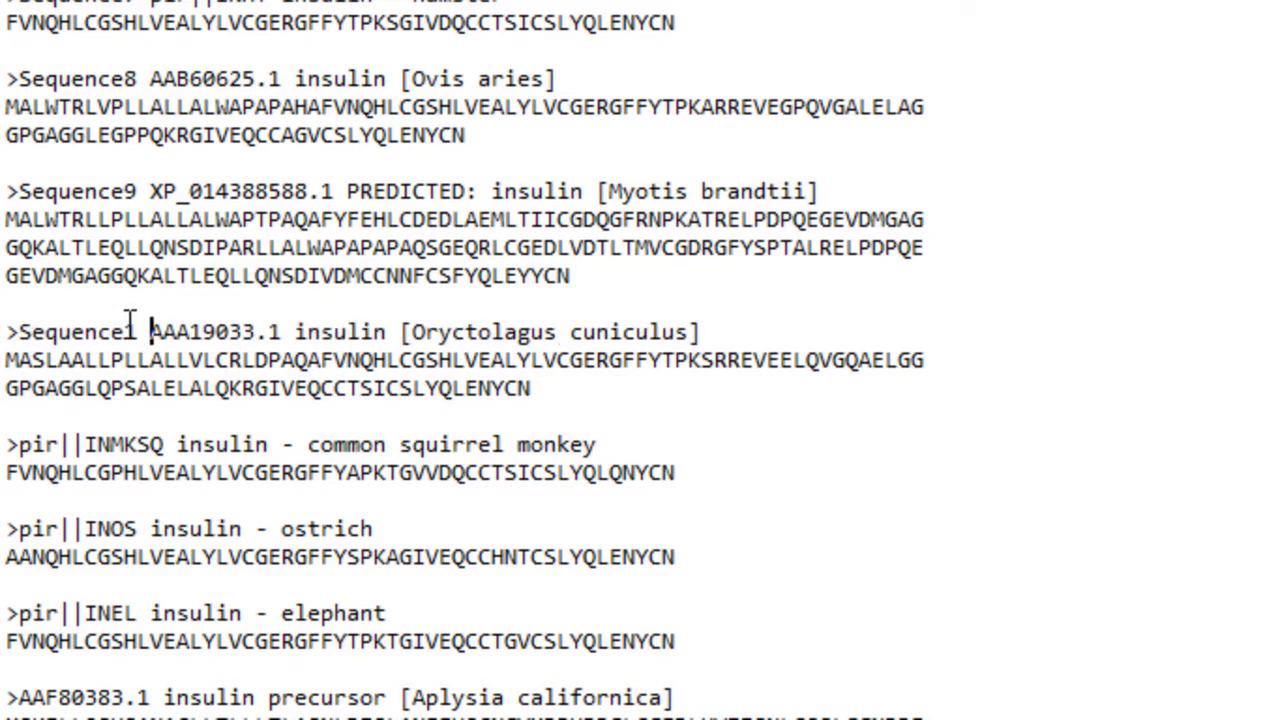
text(0)
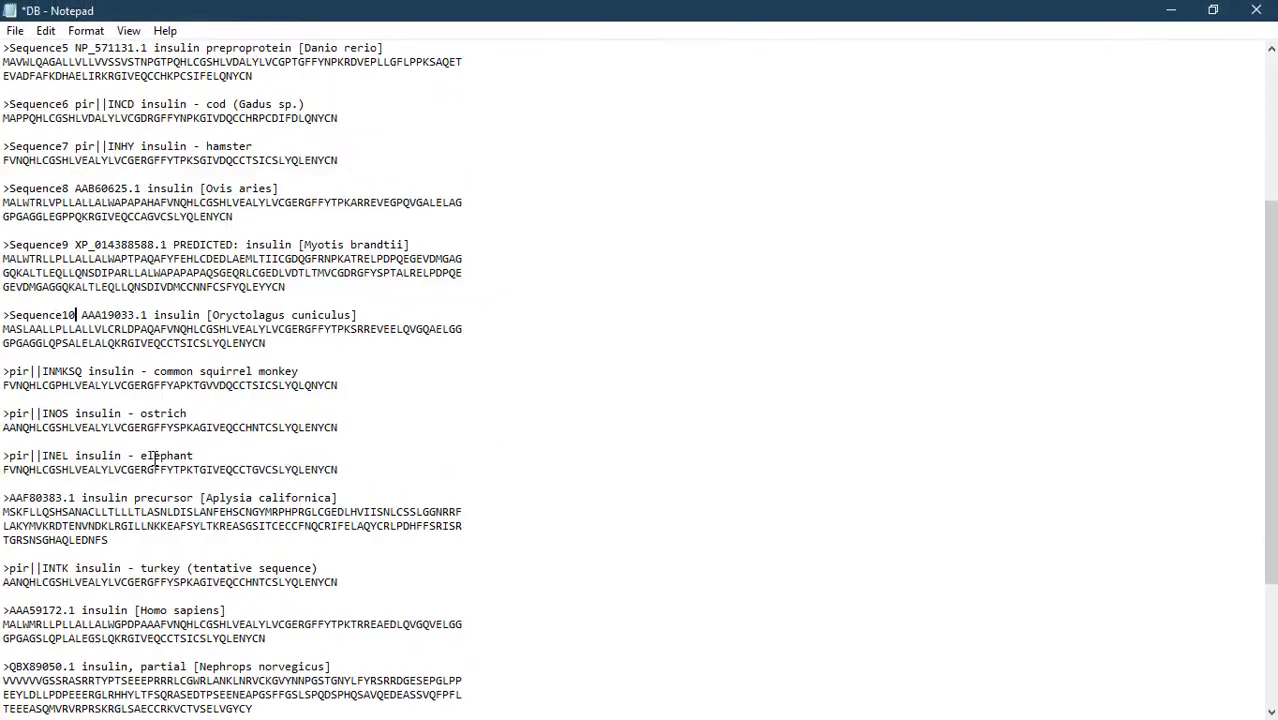
scroll(155, 459, down, 5)
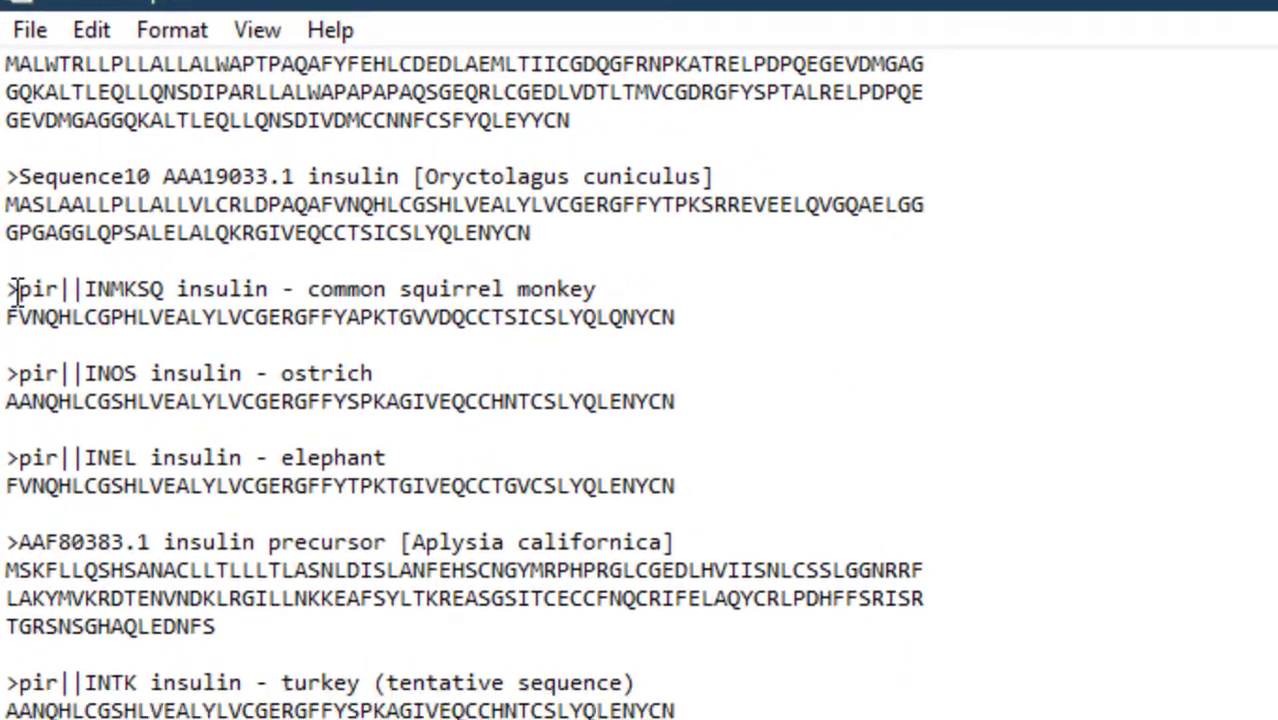
click(15, 289)
right_click(13, 281)
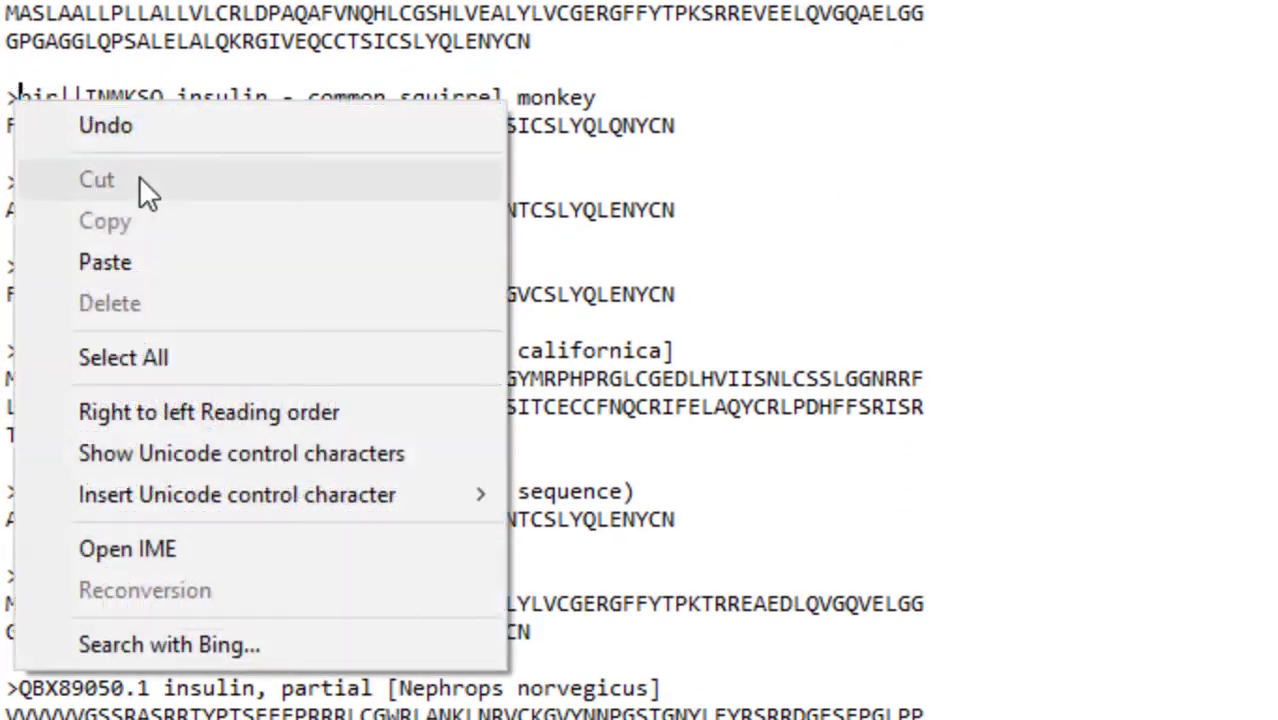
click(137, 457)
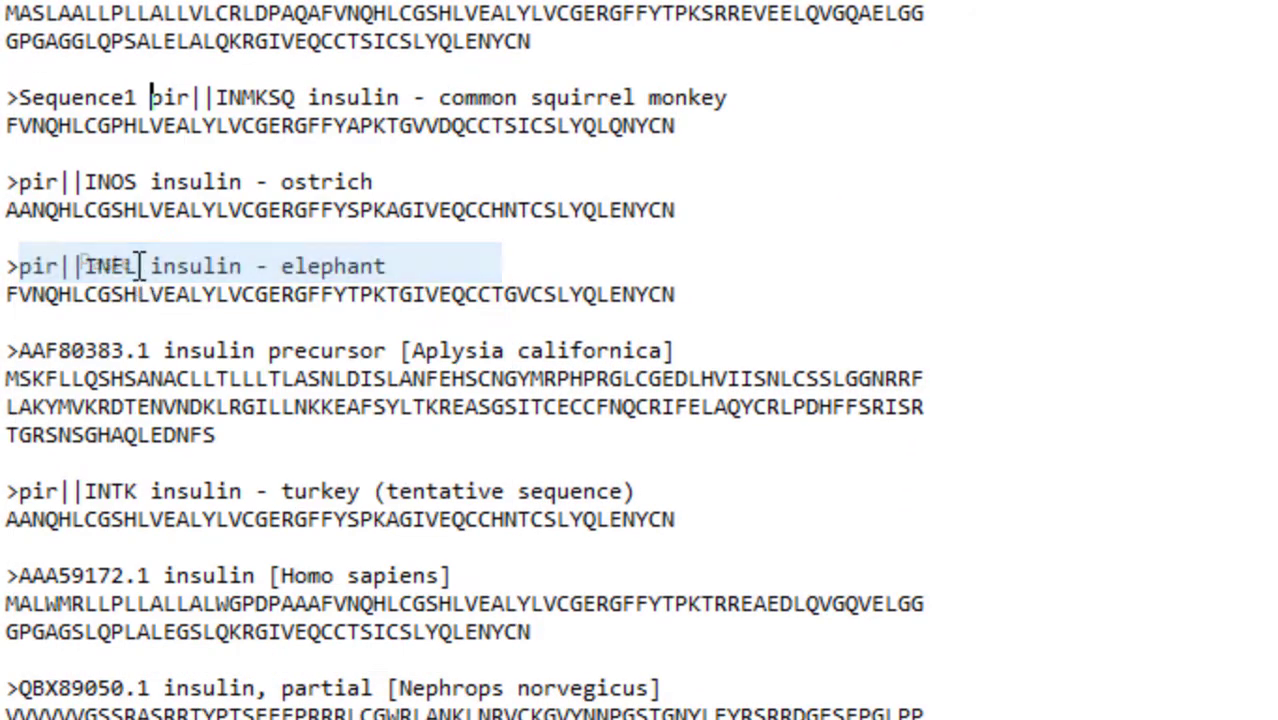
click(140, 97)
text(1)
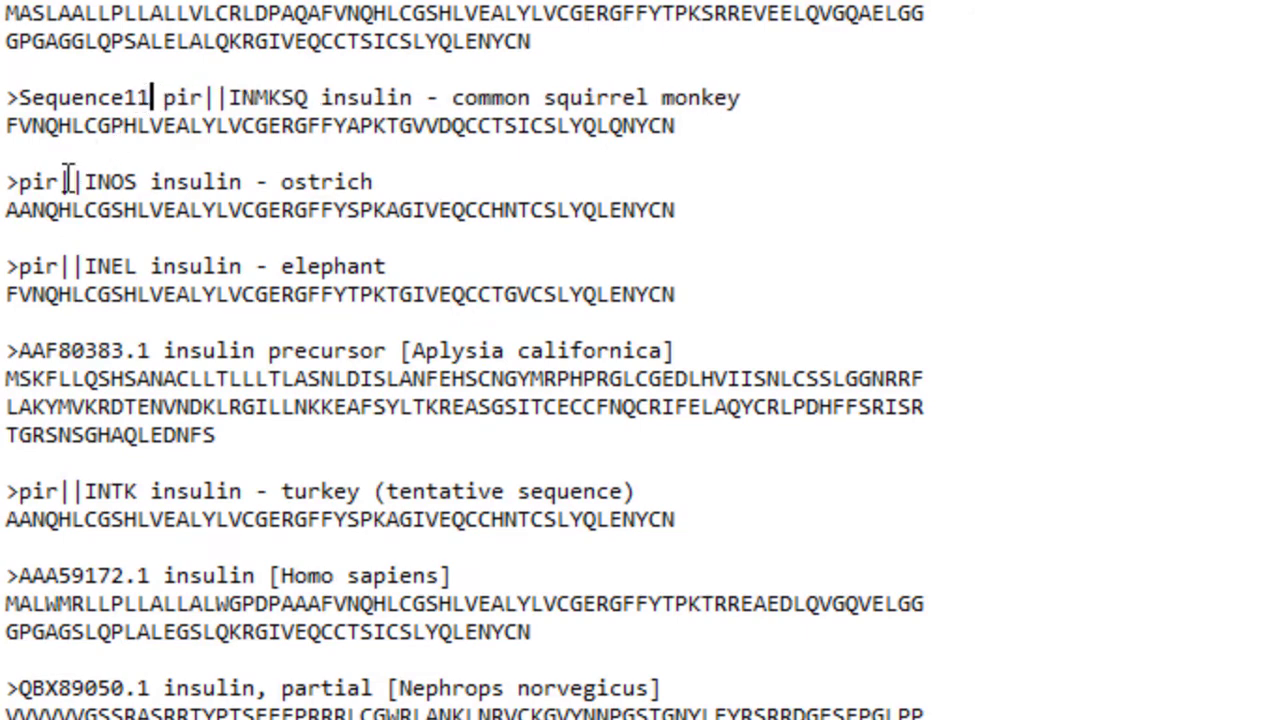
Step: Insert "Sequence12" after the > sign in the ostrich header and "Sequence13" in the elephant header
scroll(22, 100, down, 1)
scroll(20, 100, down, 1)
click(19, 60)
right_click(19, 60)
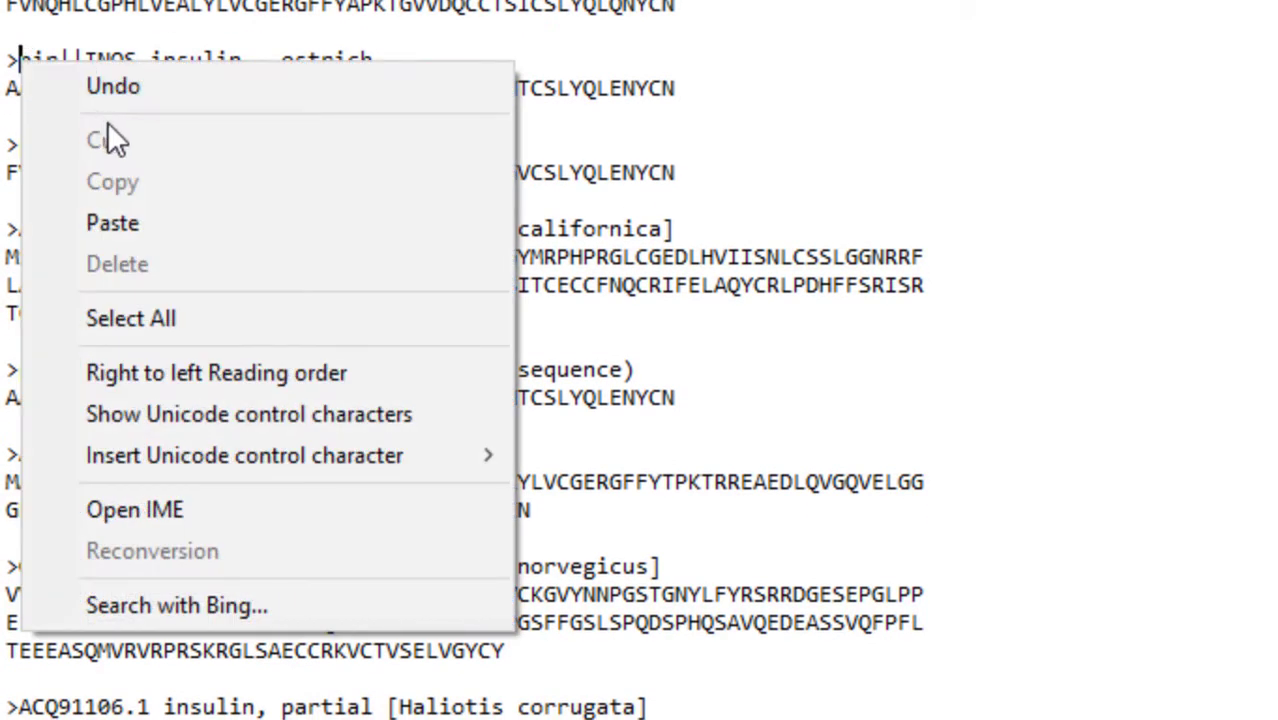
click(147, 226)
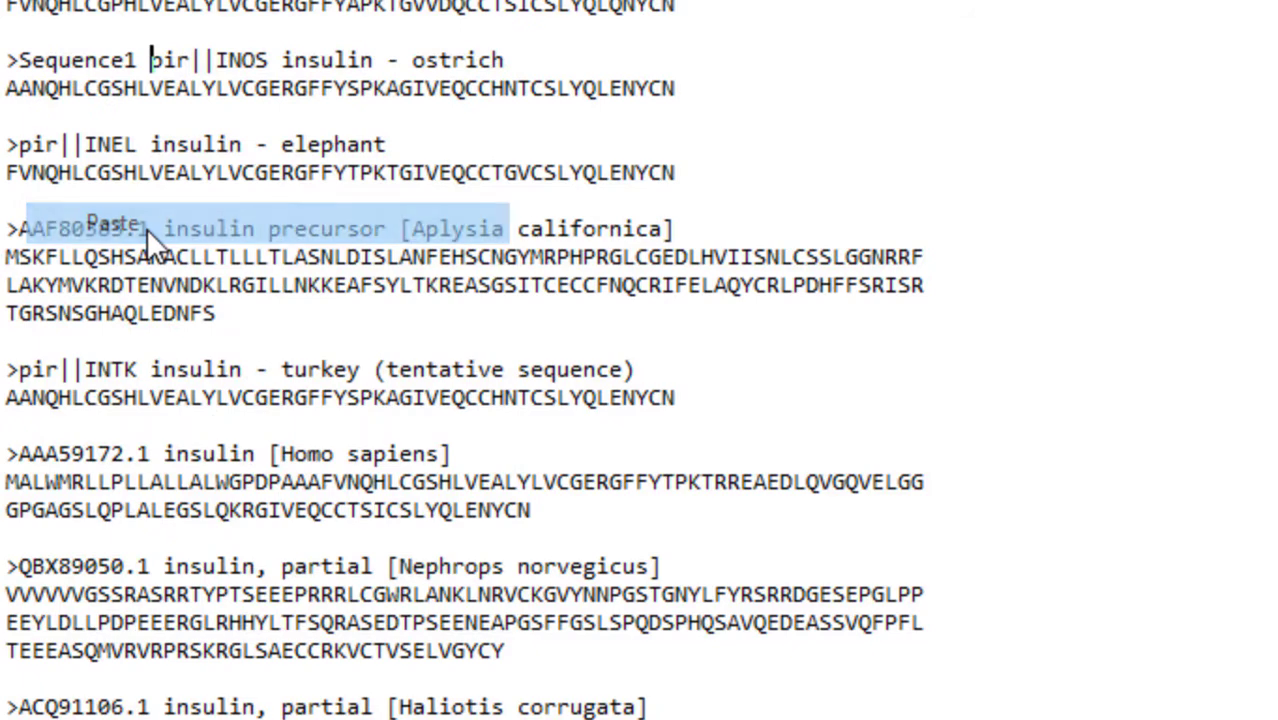
click(139, 60)
text(2)
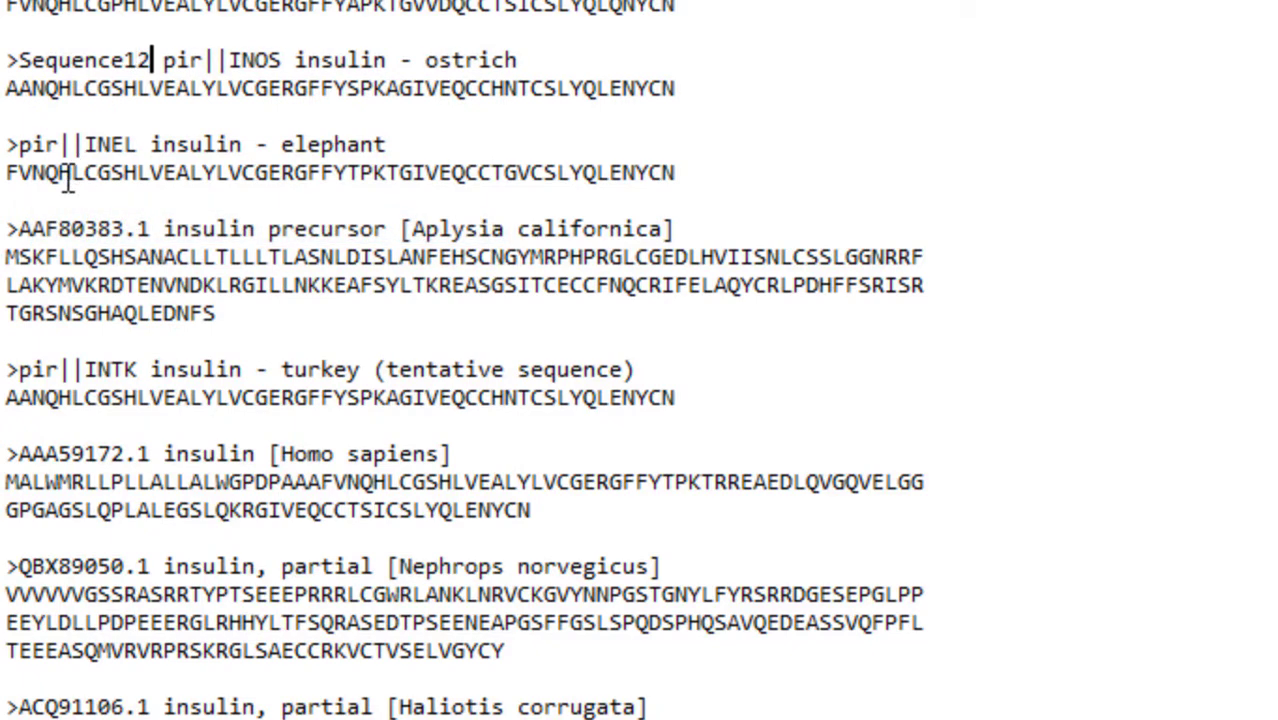
right_click(20, 135)
click(141, 288)
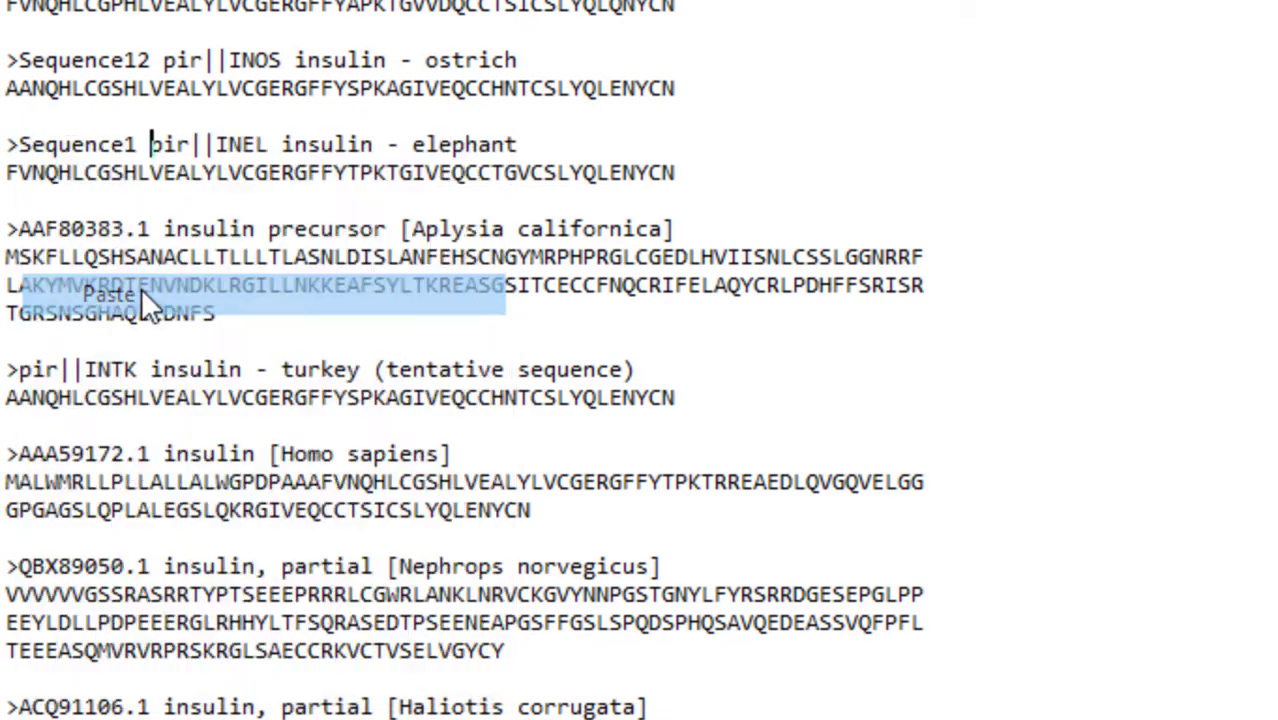
Step: Insert "Sequence14" after the > sign in the AAF80383.1 Aplysia californica header and "Sequence15" in the turkey header
scroll(139, 146, down, 3)
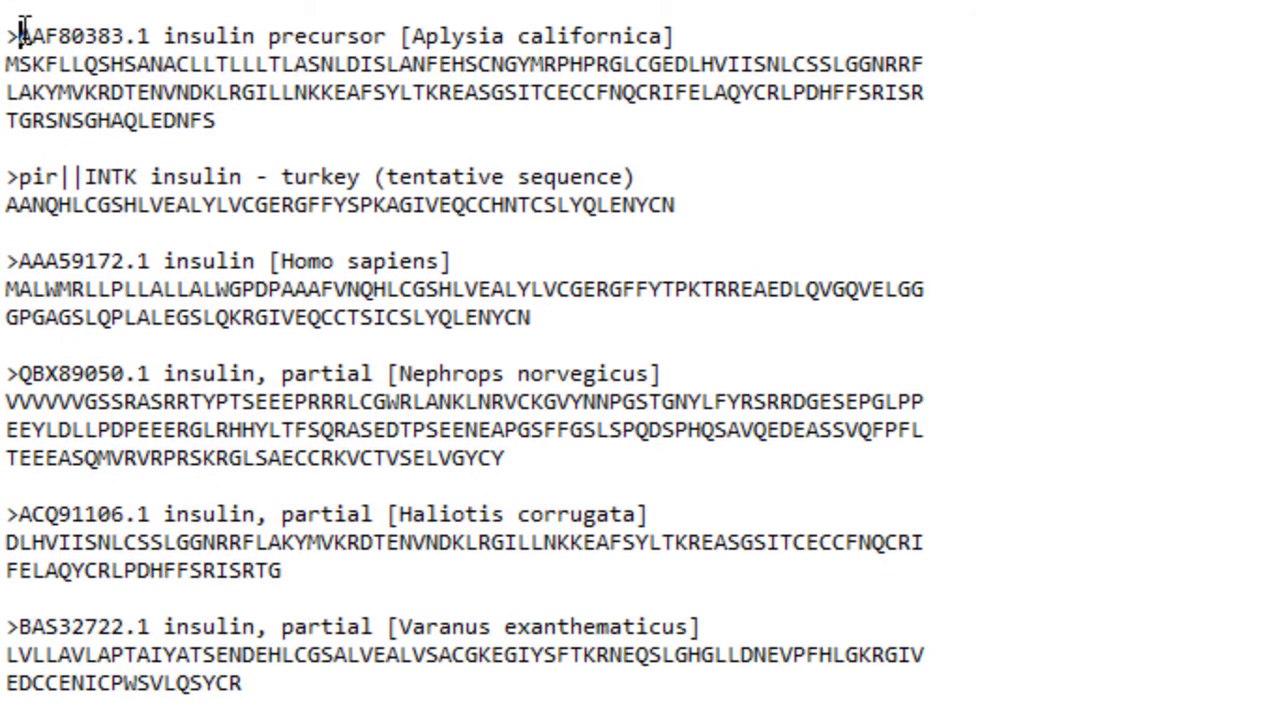
right_click(20, 30)
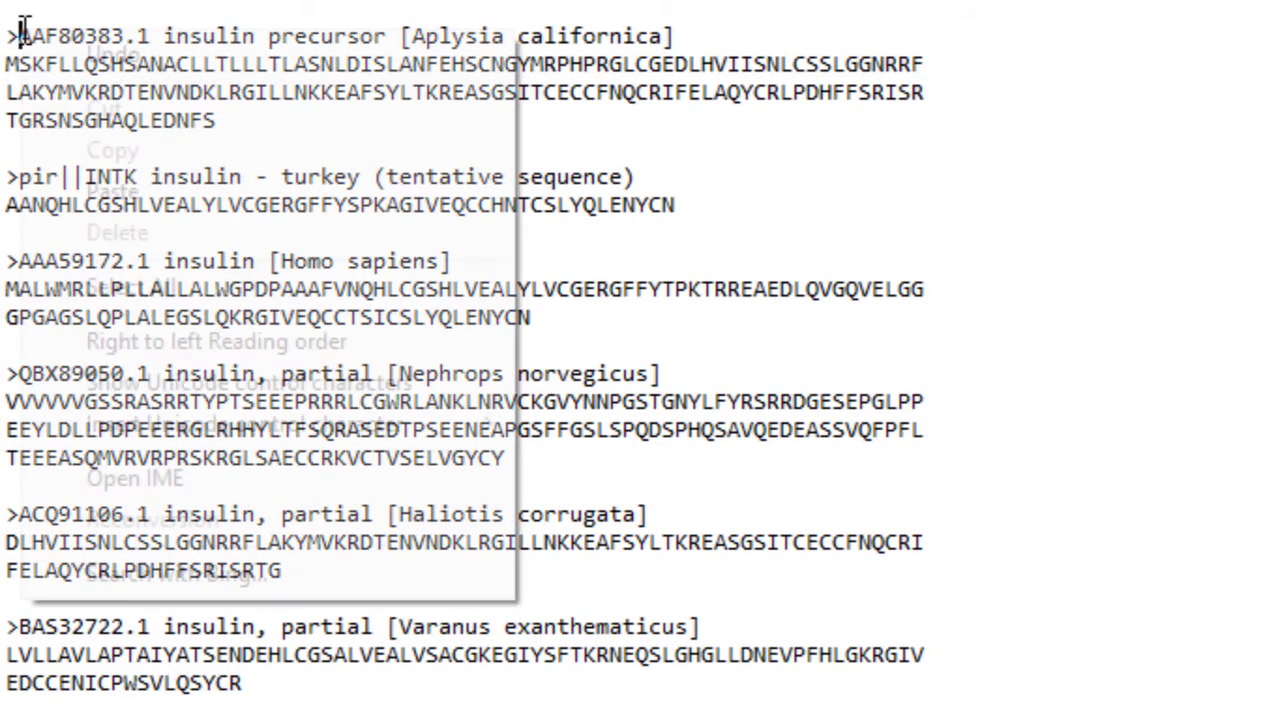
click(120, 189)
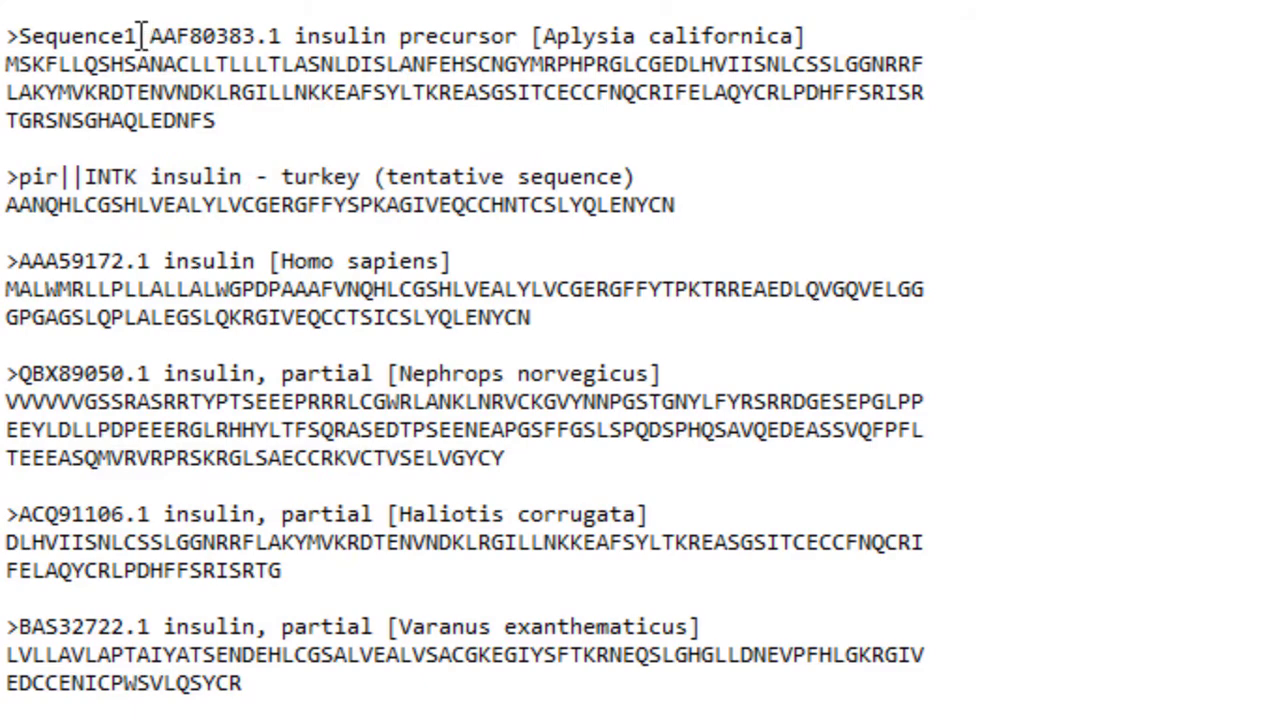
text(4)
scroll(46, 57, down, 2)
right_click(14, 35)
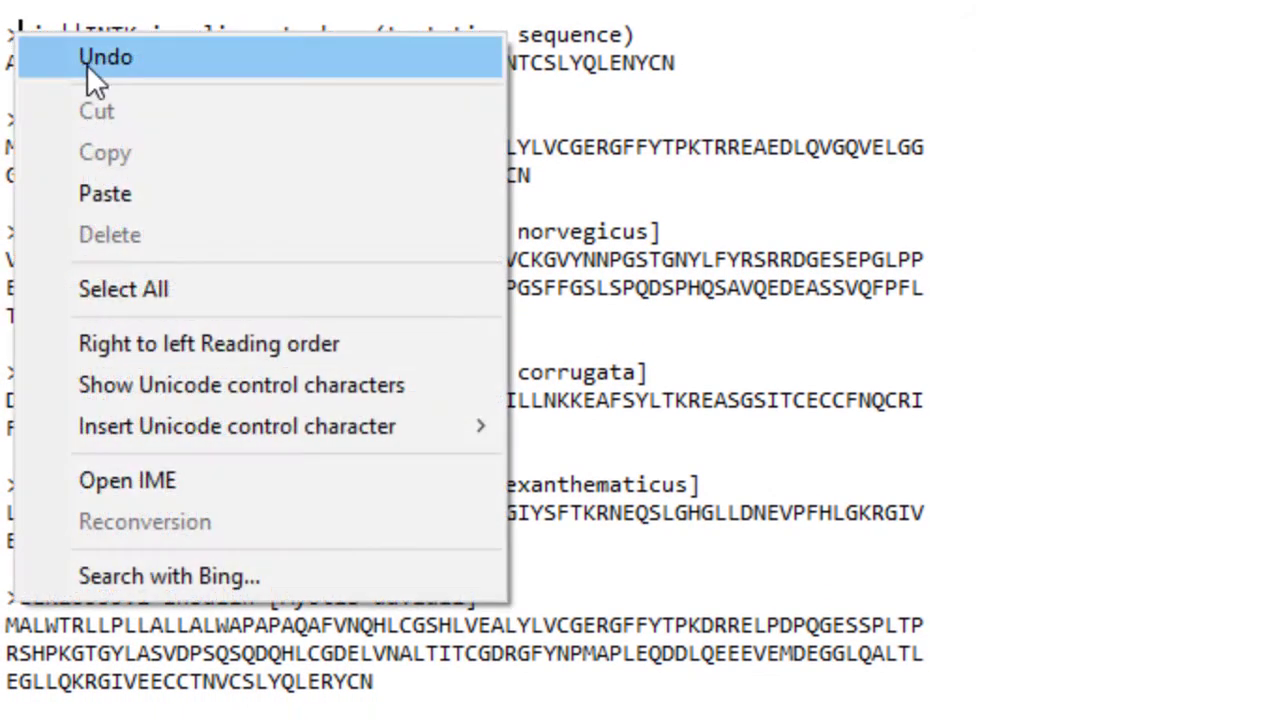
click(117, 195)
click(140, 35)
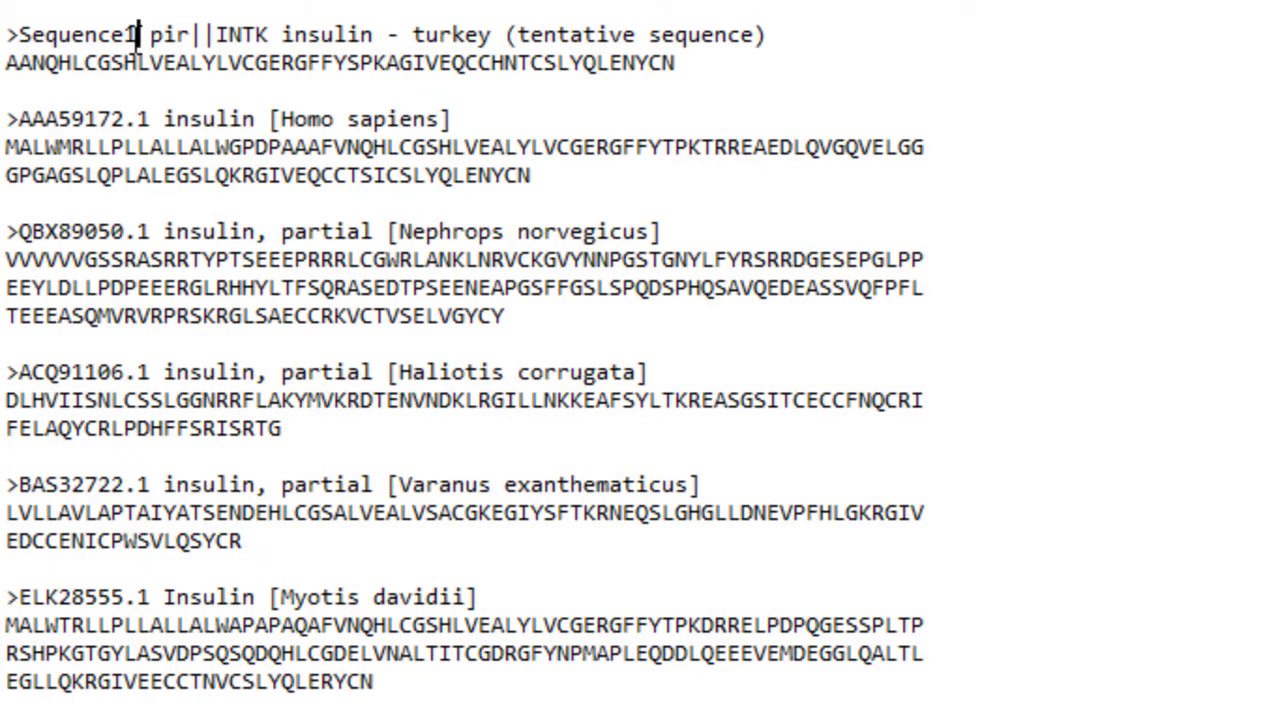
text(5)
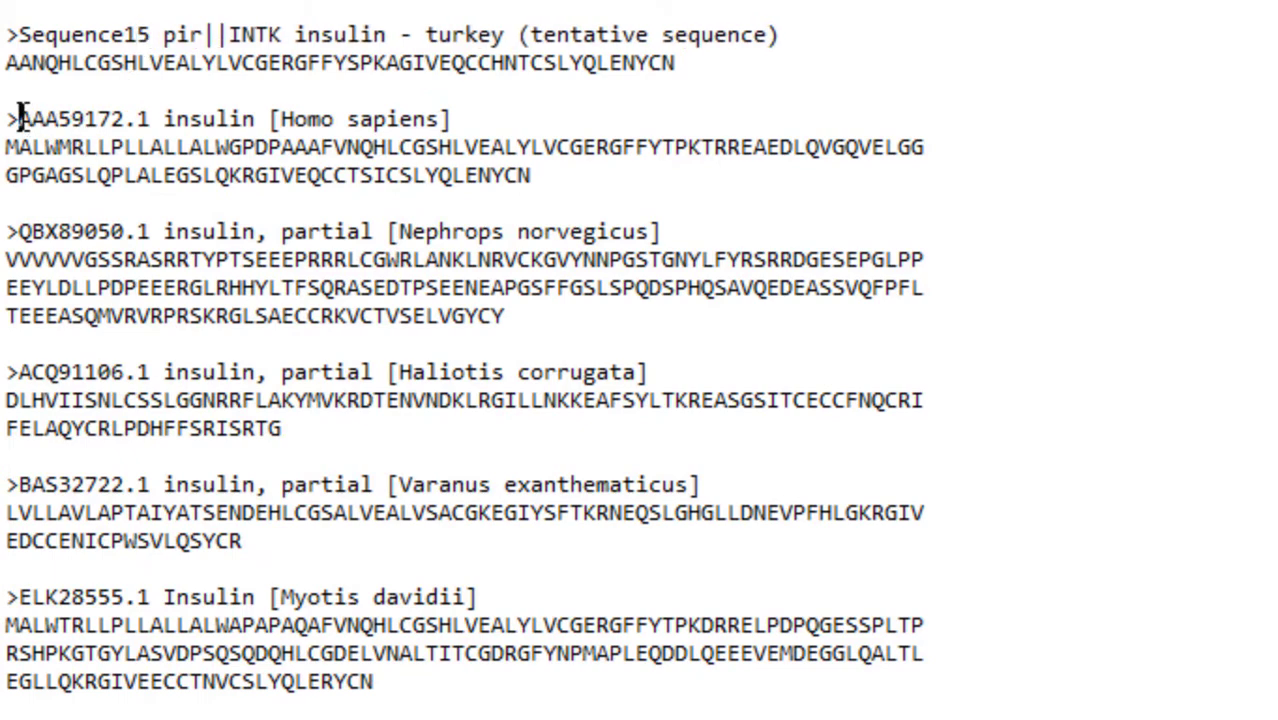
Step: Insert "Sequence16" after the > sign in the AAA59172.1 Homo sapiens header and "Sequence17" in the Nephrops norvegicus header
right_click(20, 118)
click(145, 285)
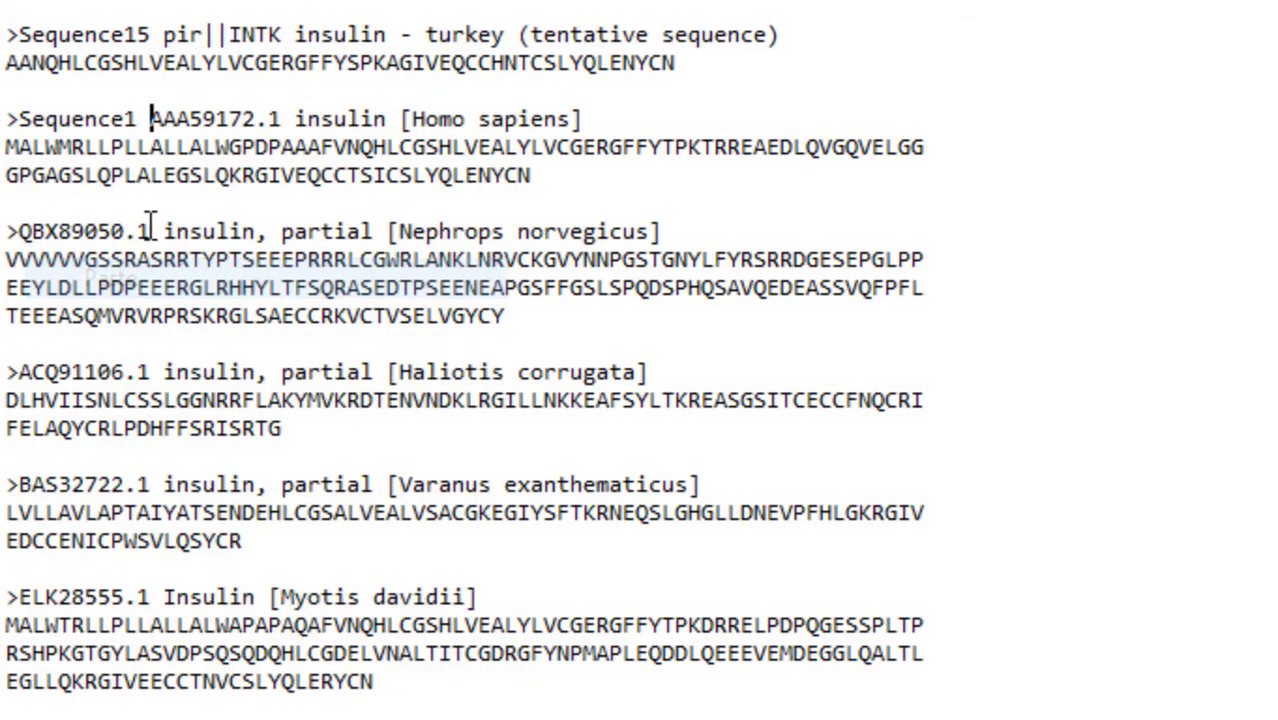
click(138, 119)
text(6)
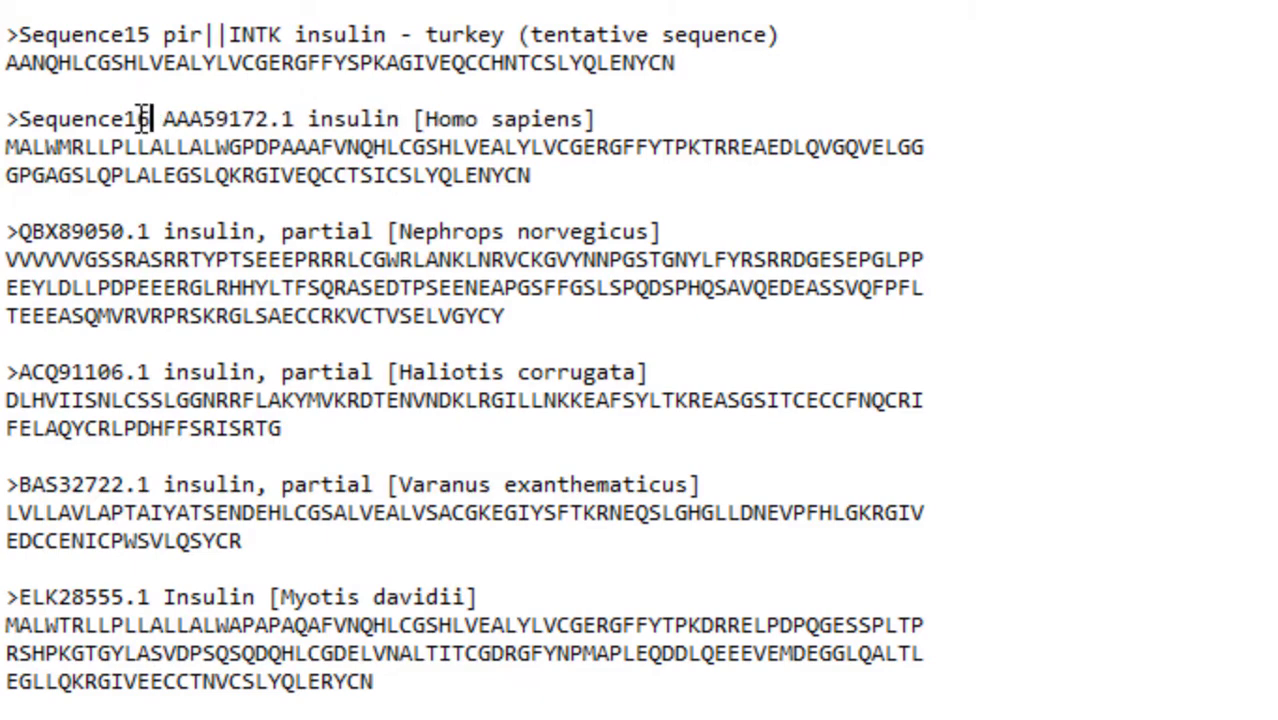
click(18, 231)
scroll(100, 330, up, 5)
right_click(20, 617)
click(158, 200)
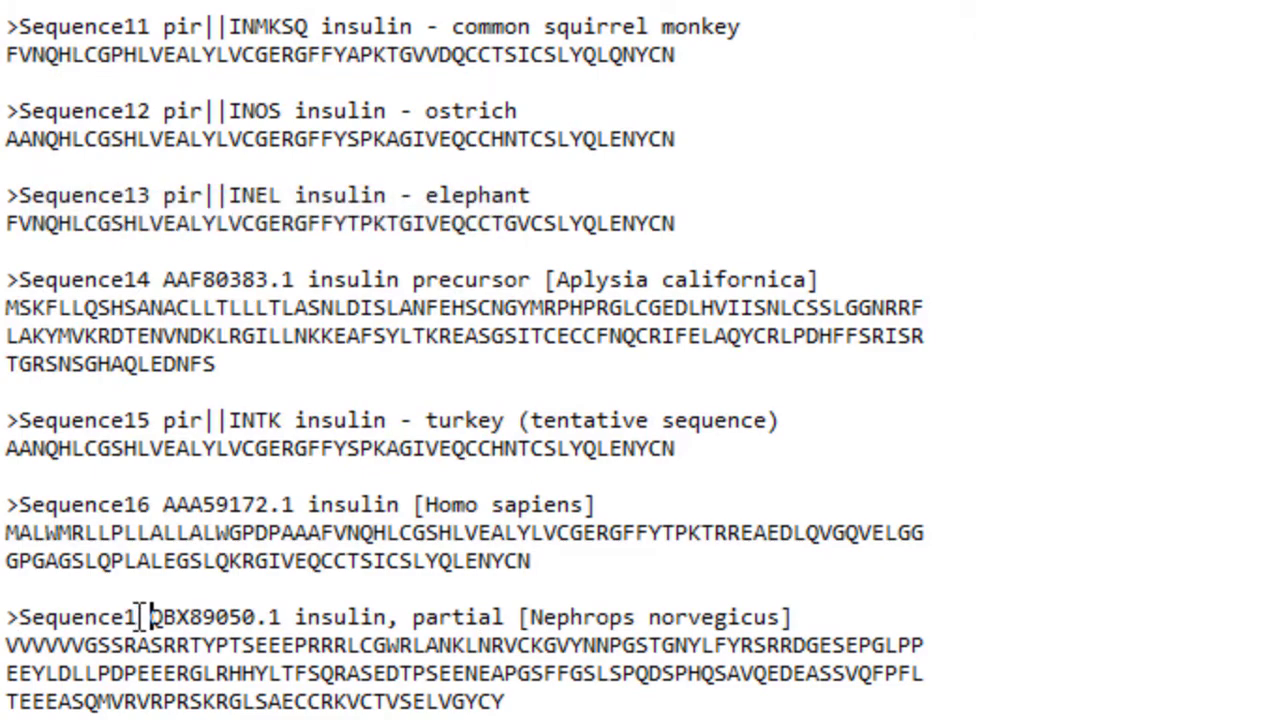
scroll(140, 617, down, 1)
text(7)
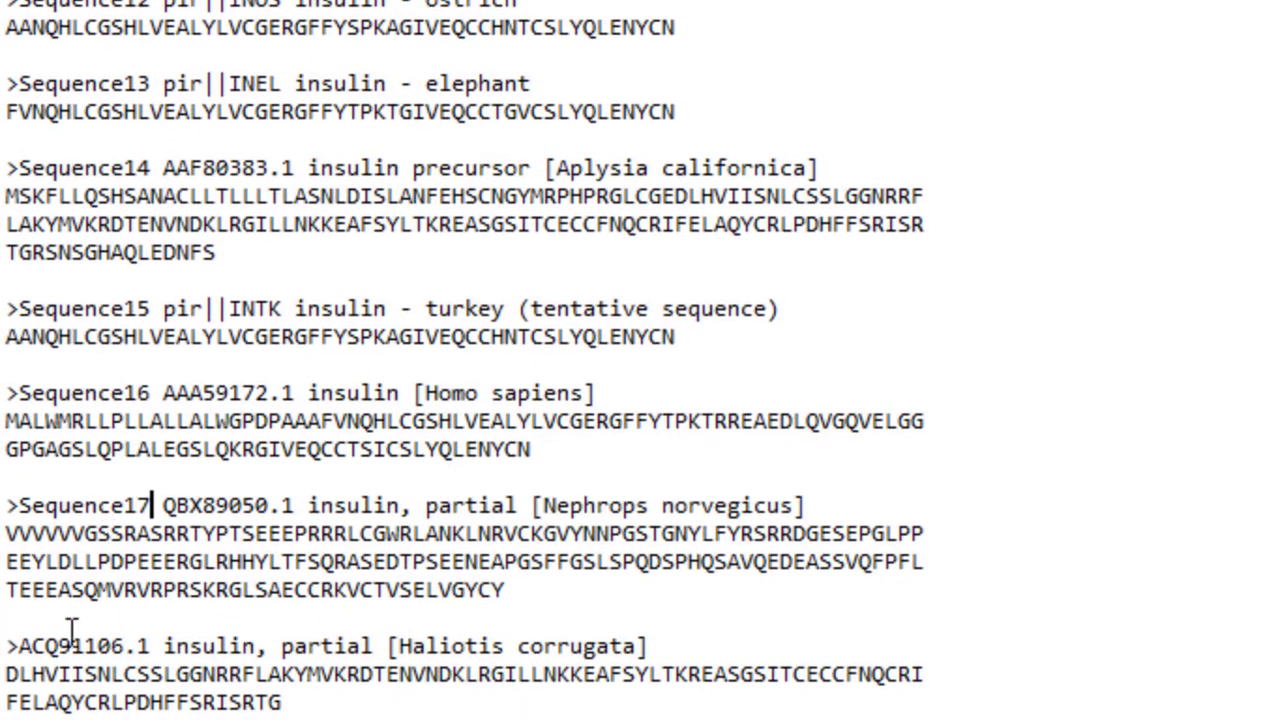
Step: Paste the copied label after the > sign in the Haliotis corrugata header and make it "Sequence18"
click(26, 632)
right_click(90, 632)
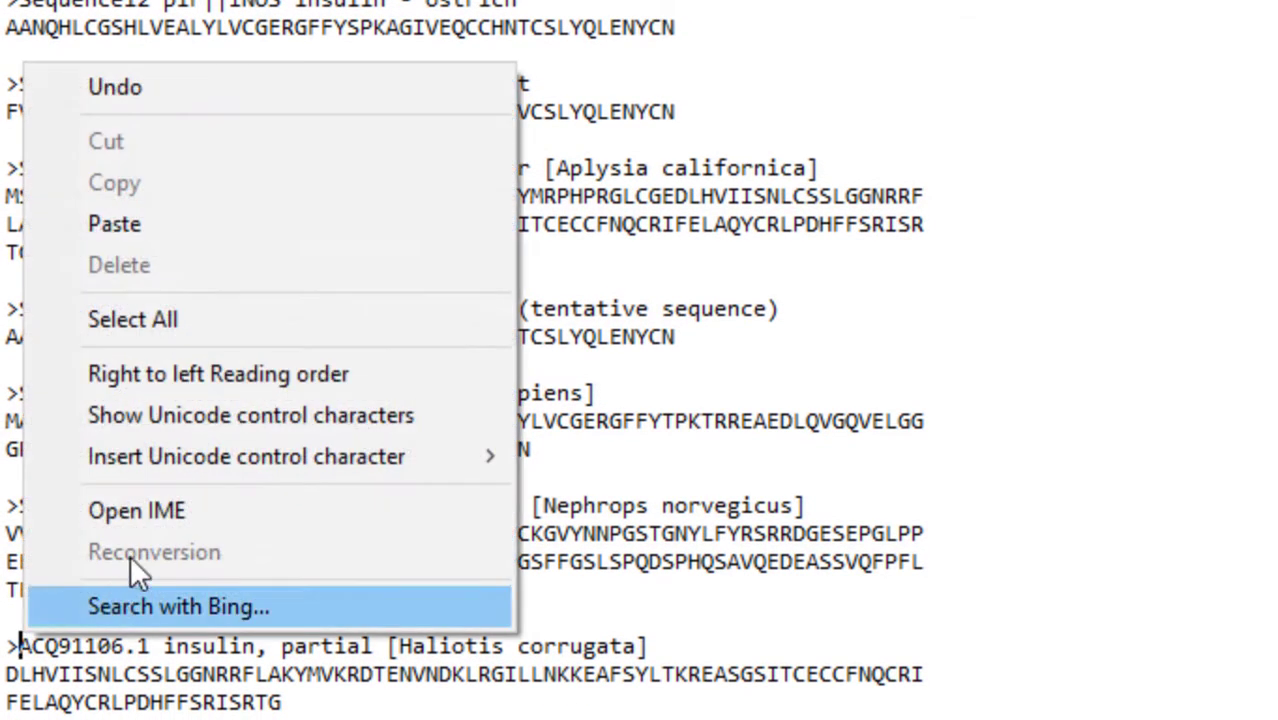
click(278, 230)
click(137, 645)
scroll(137, 622, down, 2)
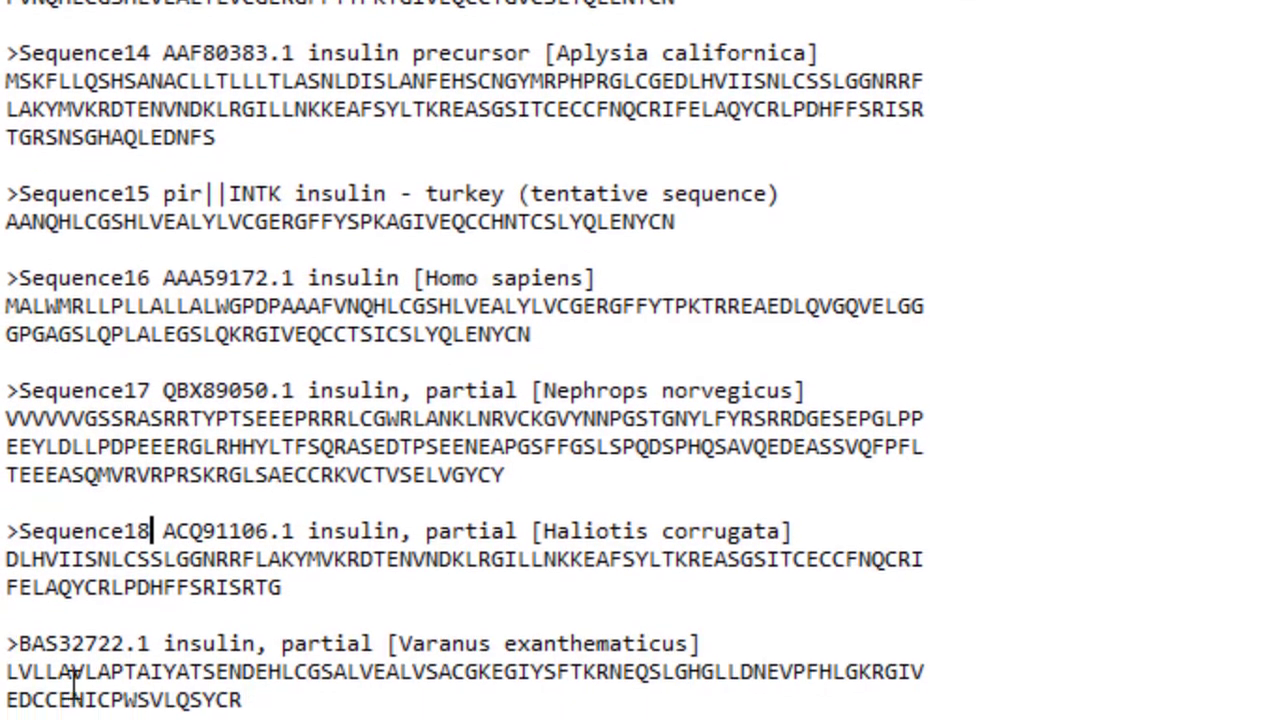
Step: Paste the copied label after the > sign in the Varanus exanthematicus header and make it "Sequence19"
right_click(20, 637)
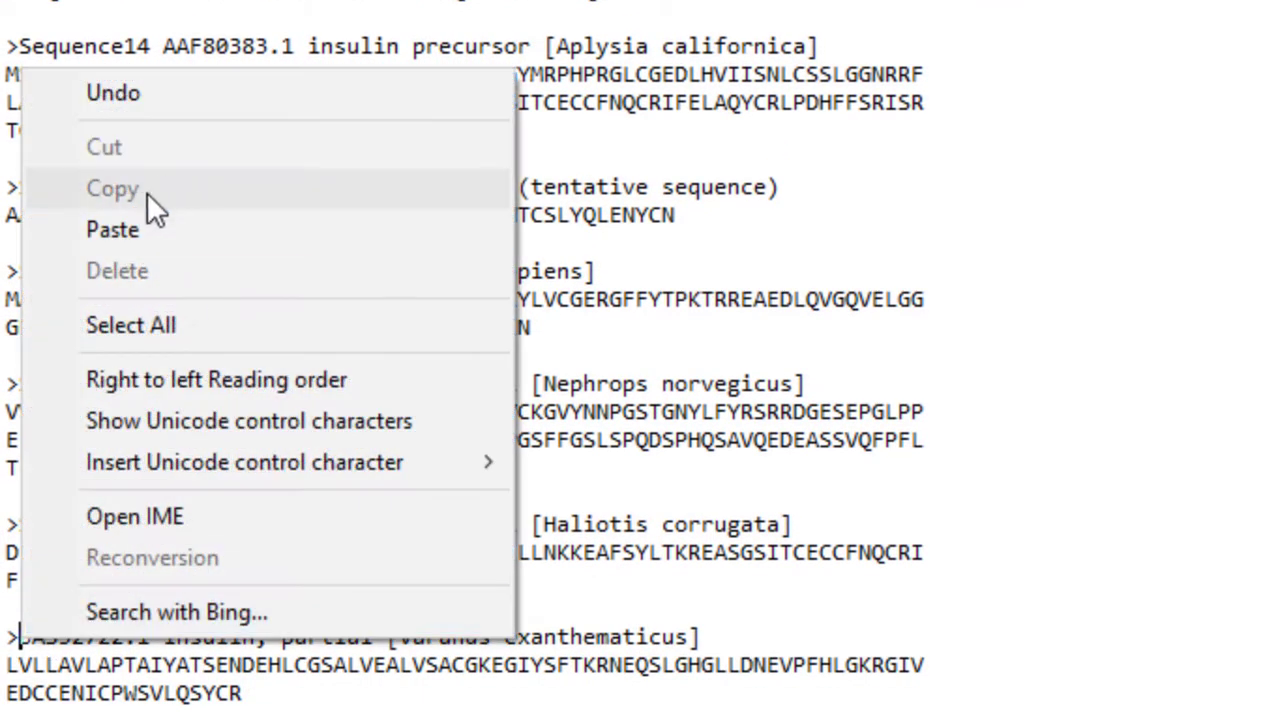
click(137, 227)
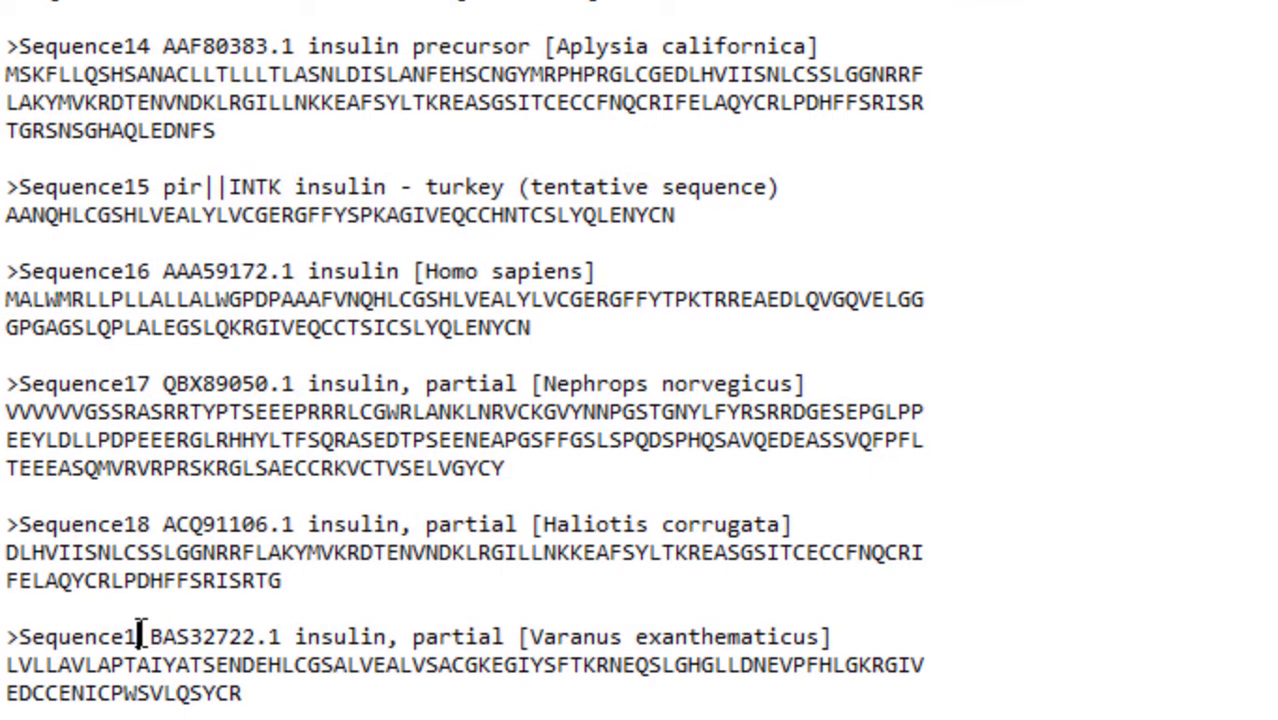
scroll(100, 600, down, 4)
text(9)
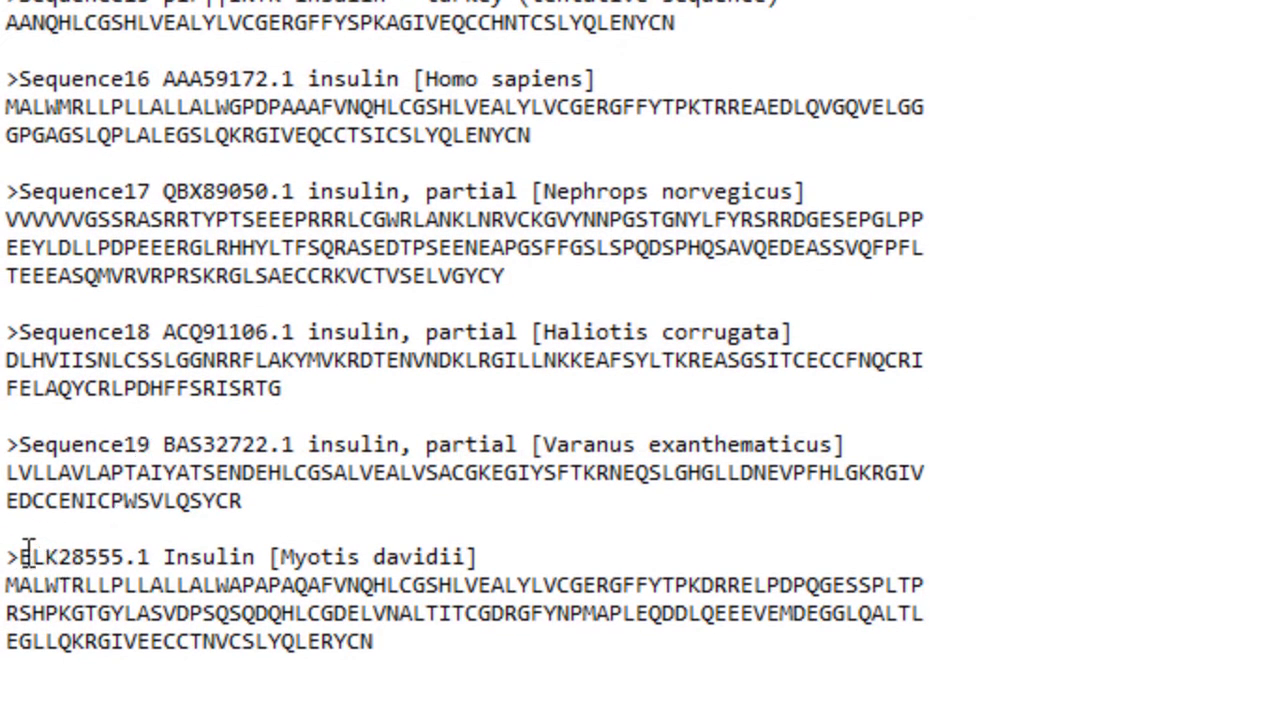
Step: Insert "Sequence20" after the > sign in the ELK28555.1 Myotis davidii header
click(20, 556)
text(Sequence1)
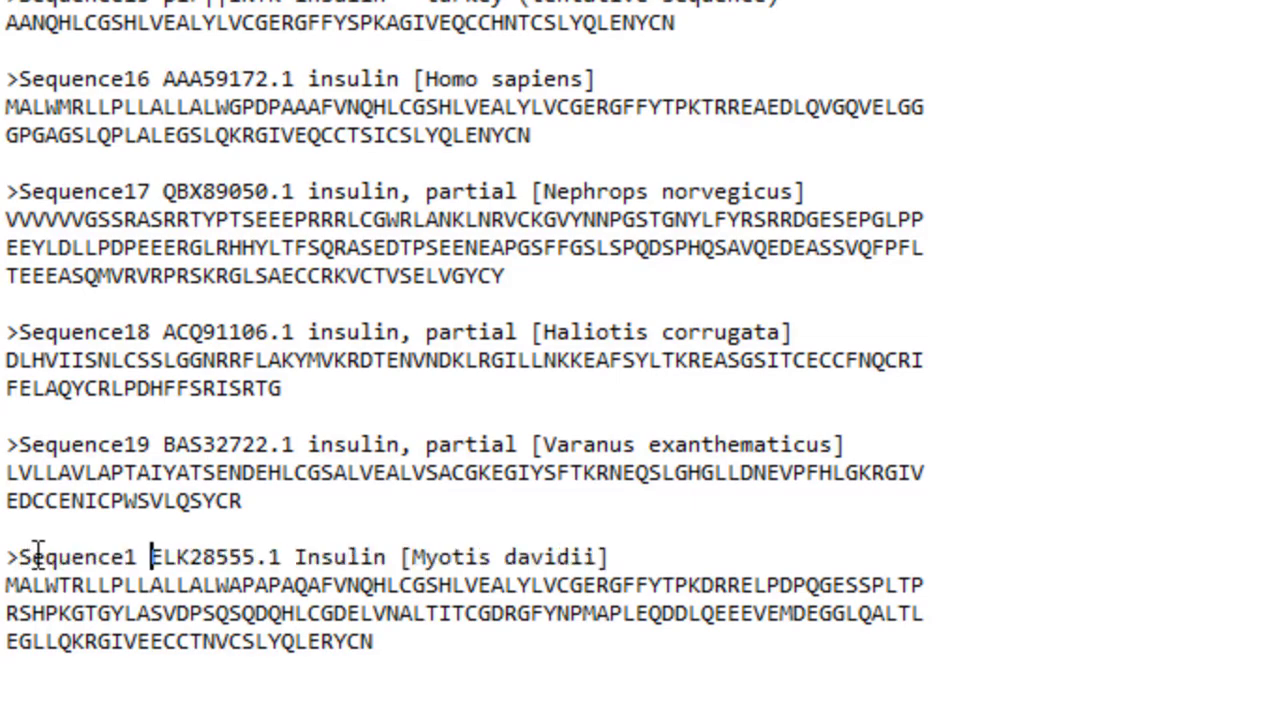
click(135, 556)
key(BackSpace)
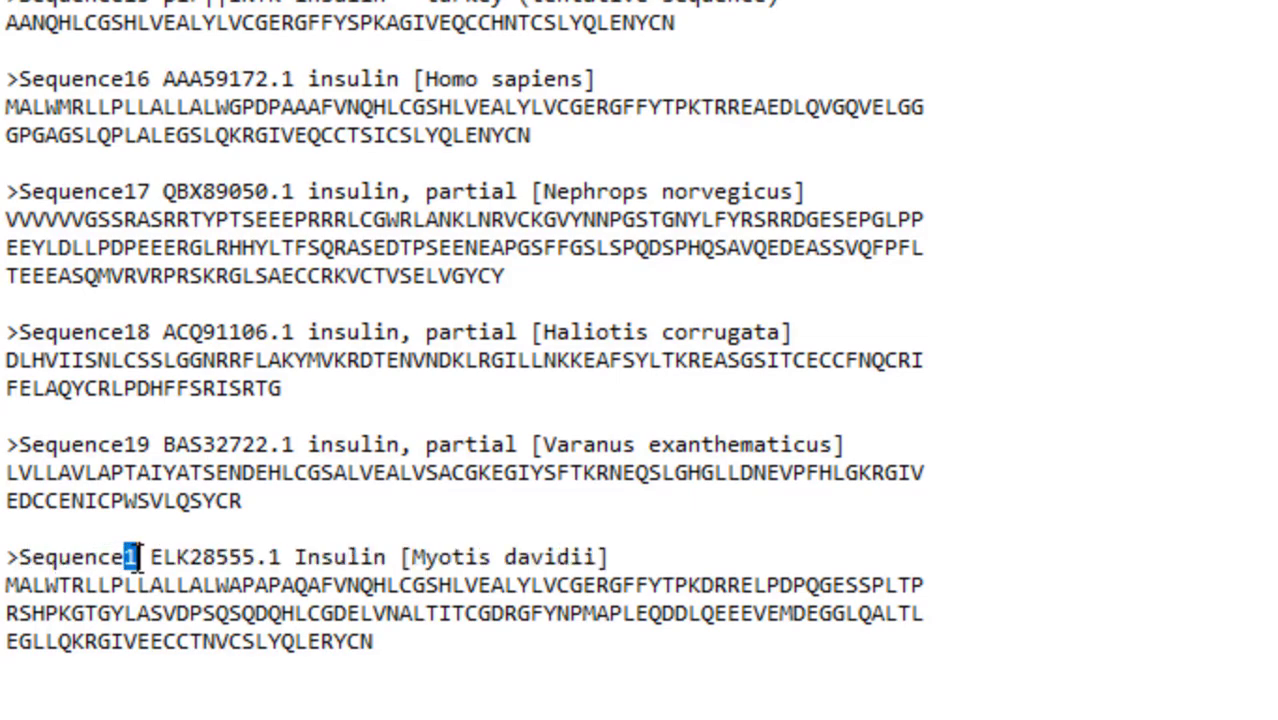
text(20)
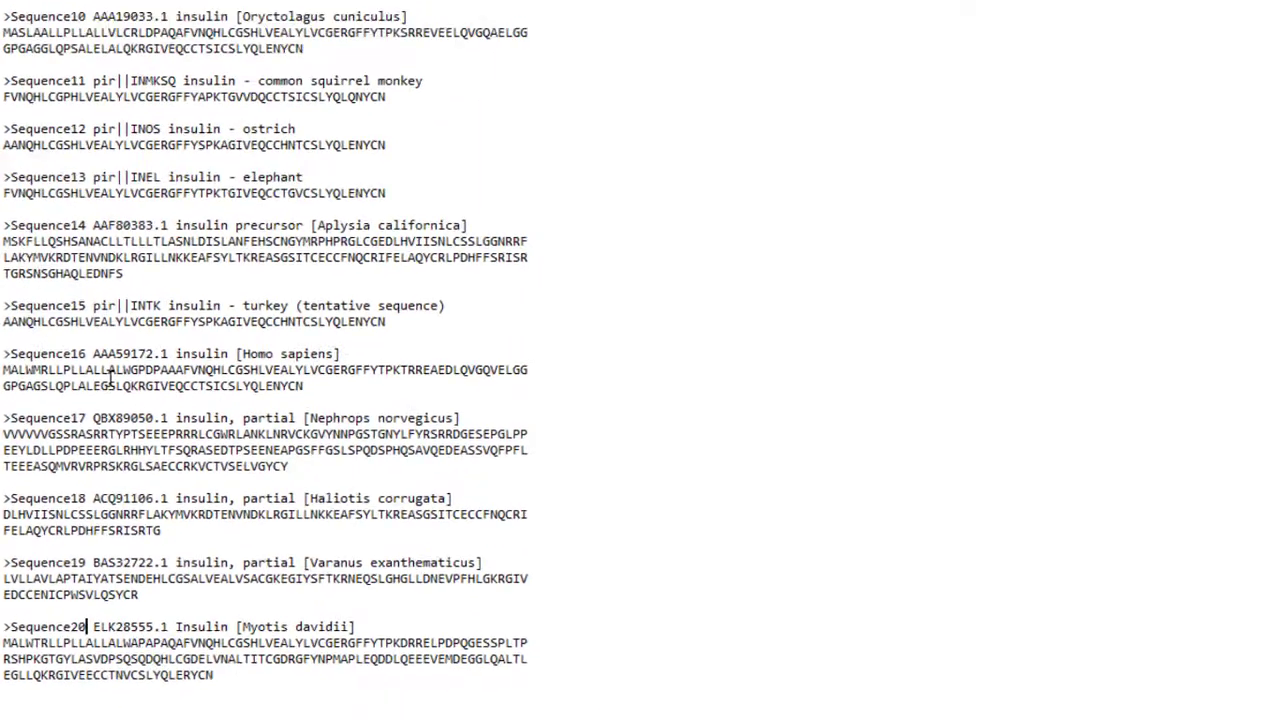
Step: Close the DB file, saving its changes, and refresh the desktop
click(1257, 12)
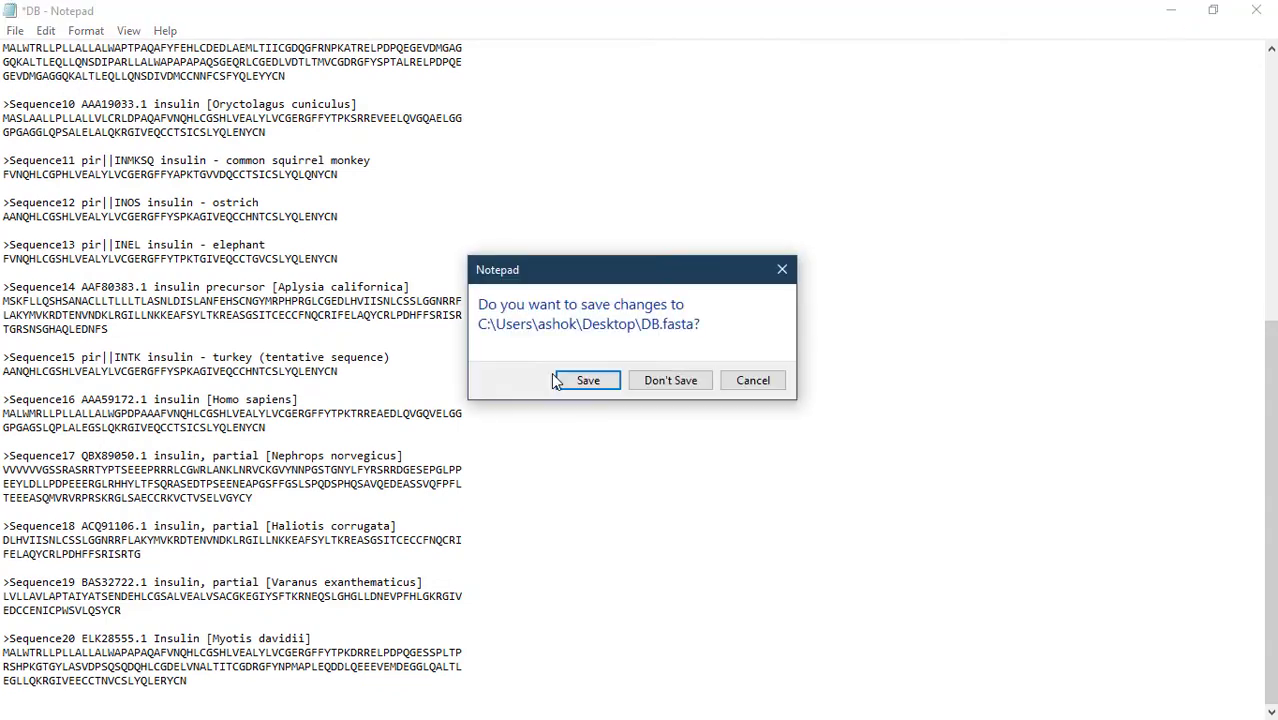
click(590, 380)
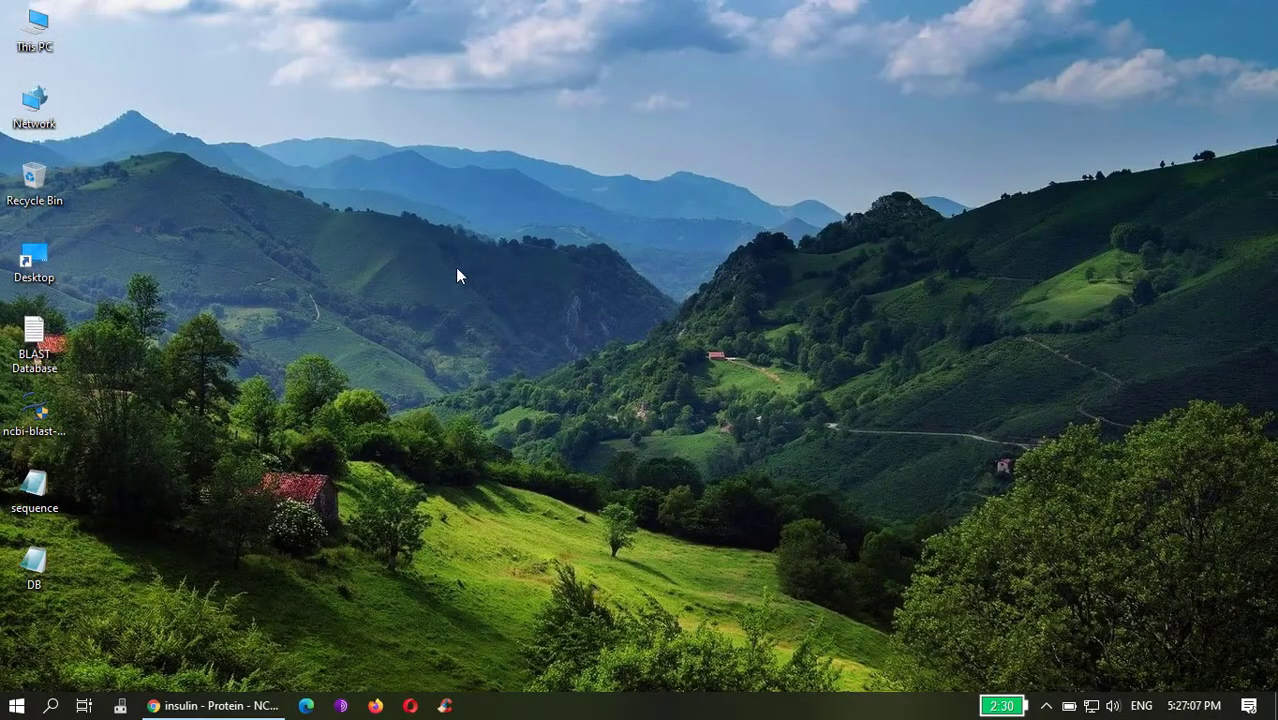
right_click(454, 216)
click(520, 268)
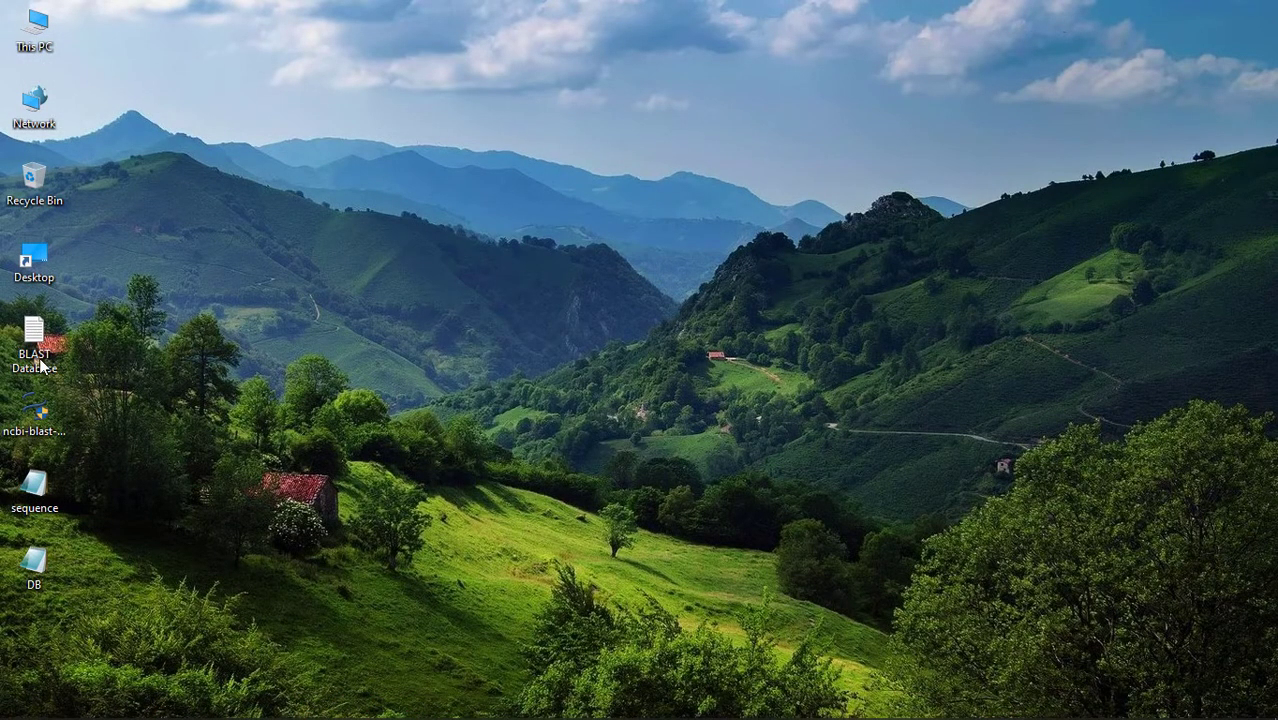
Step: Launch the ncbi-blast-2.11.0+-win64 installer from the desktop, read through the license agreement and accept it
click(49, 406)
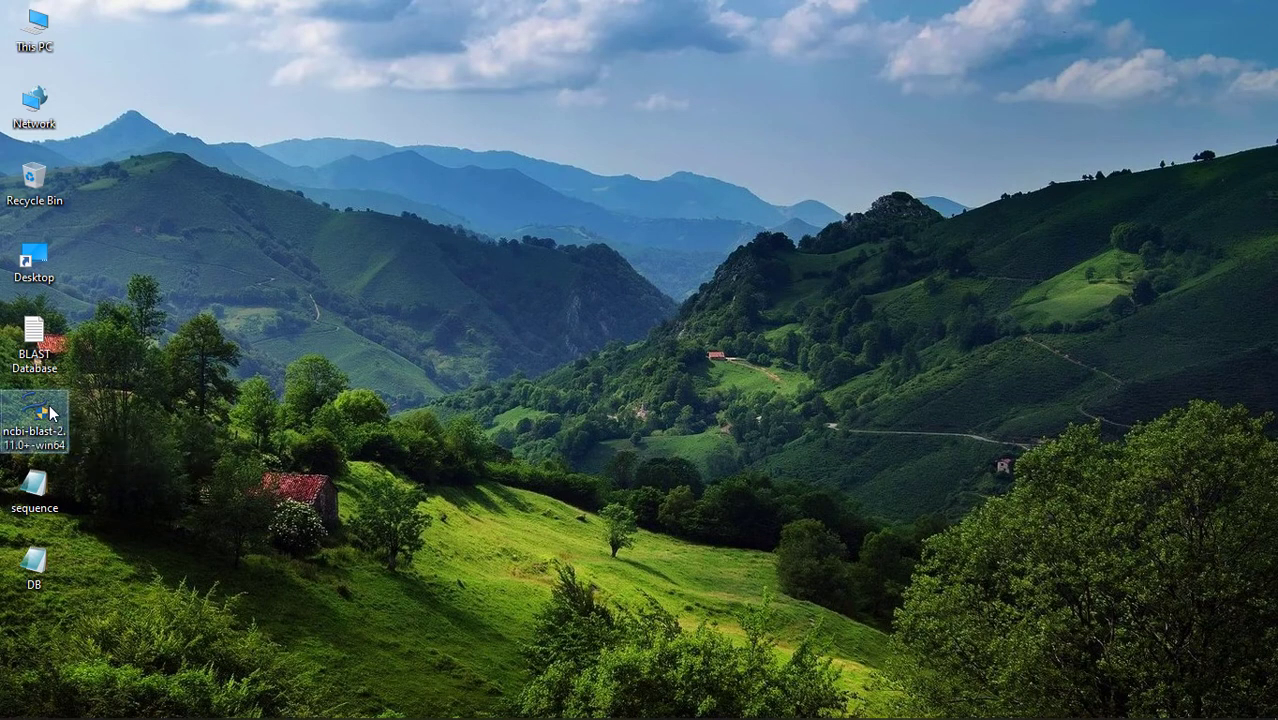
key(Return)
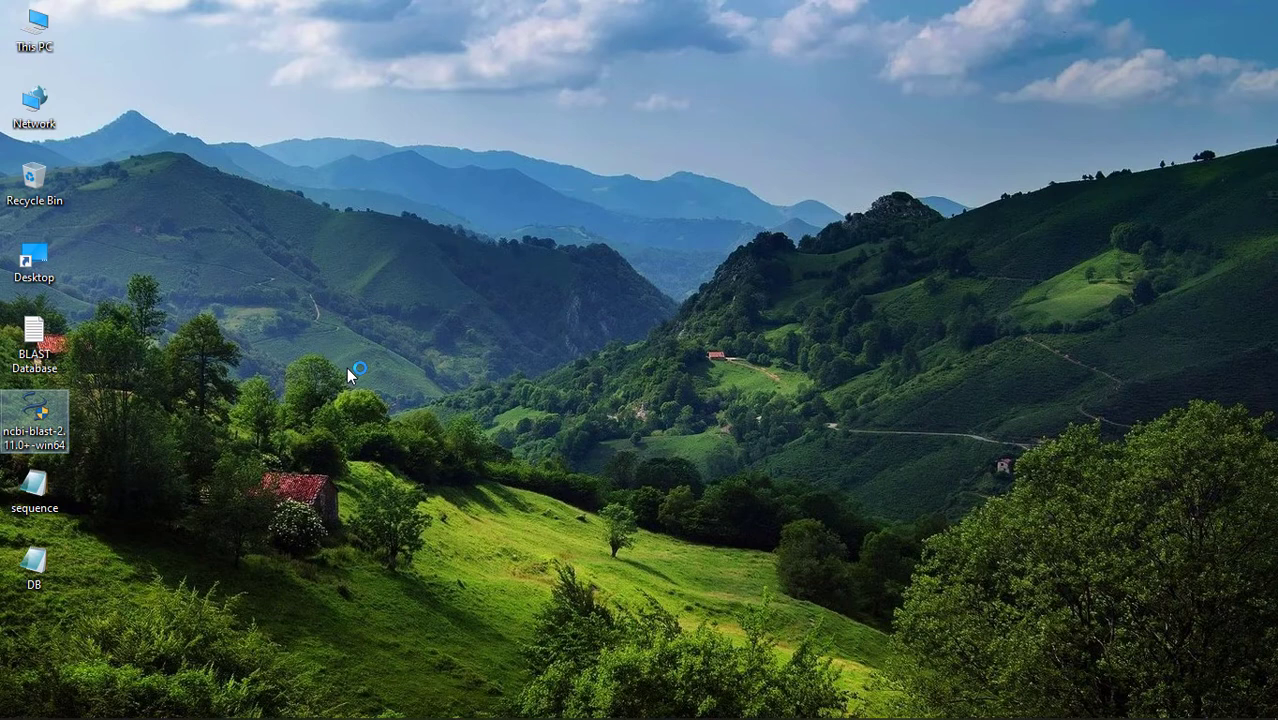
click(562, 538)
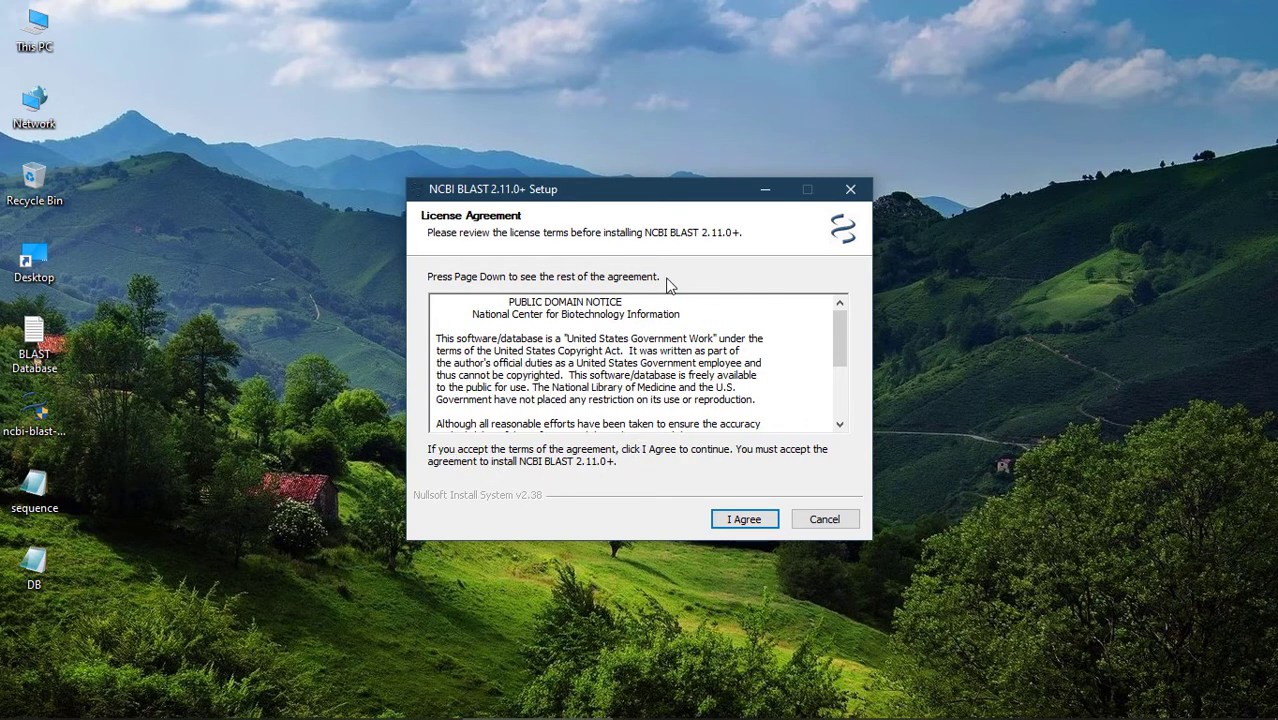
drag(840, 350, 847, 435)
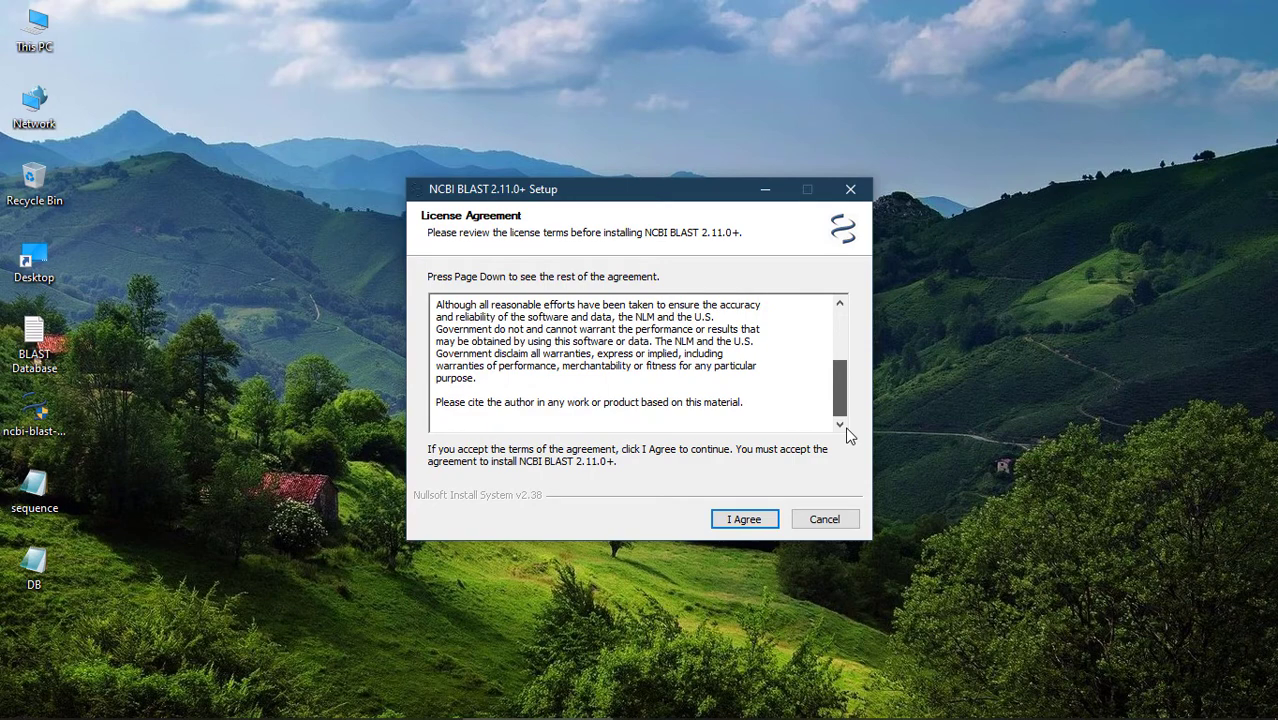
drag(845, 390, 810, 316)
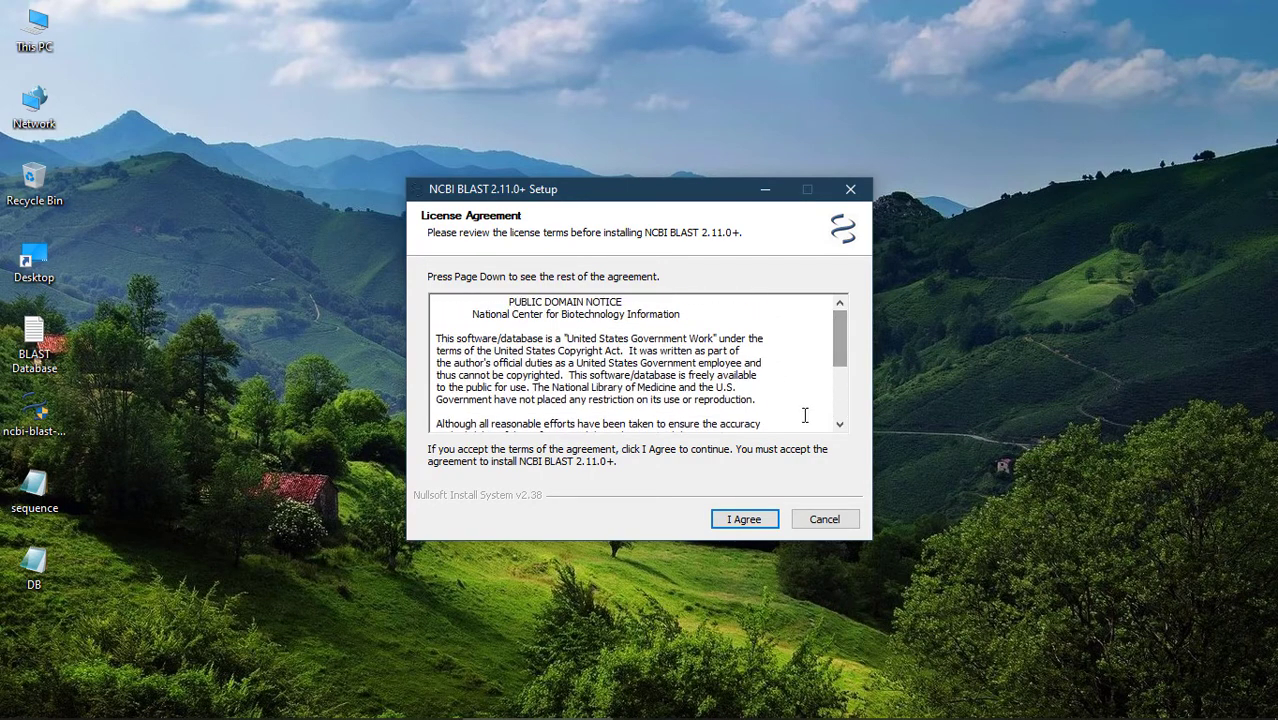
click(744, 519)
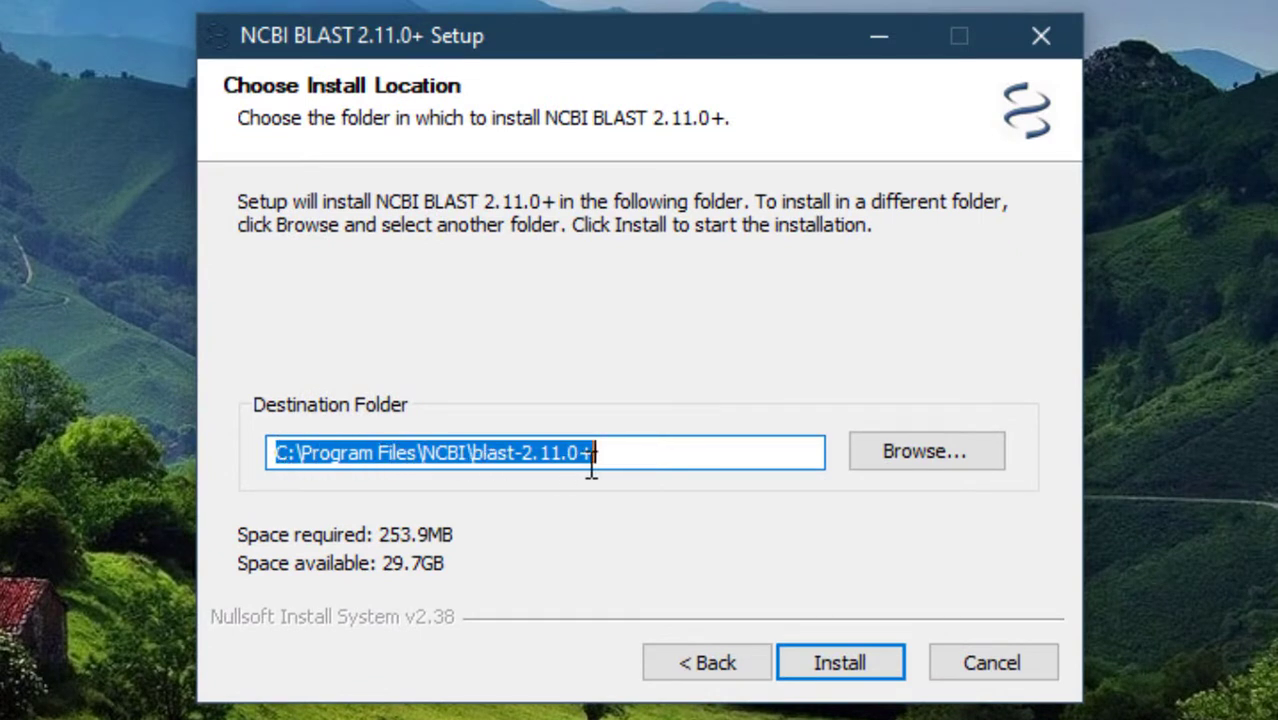
Step: Change the destination folder to C:\NCBI\blast-2.11.0+, install NCBI BLAST there and close the finished setup
click(398, 455)
drag(303, 453, 419, 453)
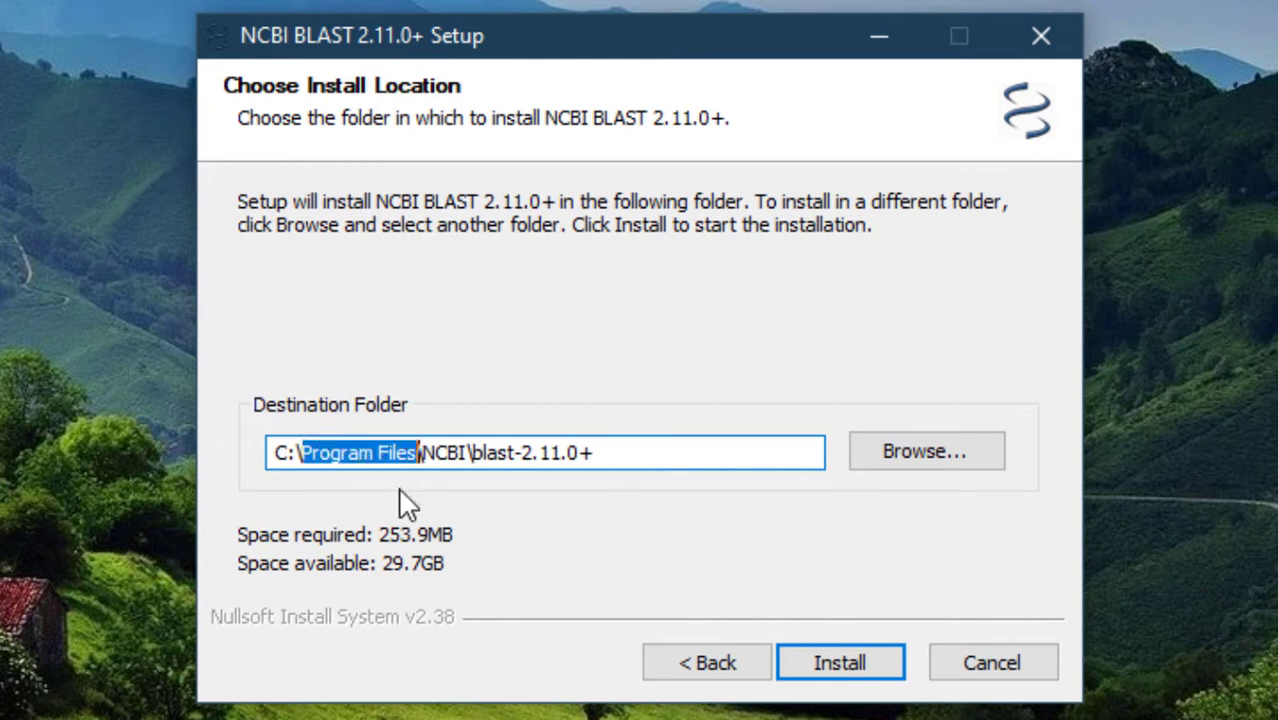
key(BackSpace)
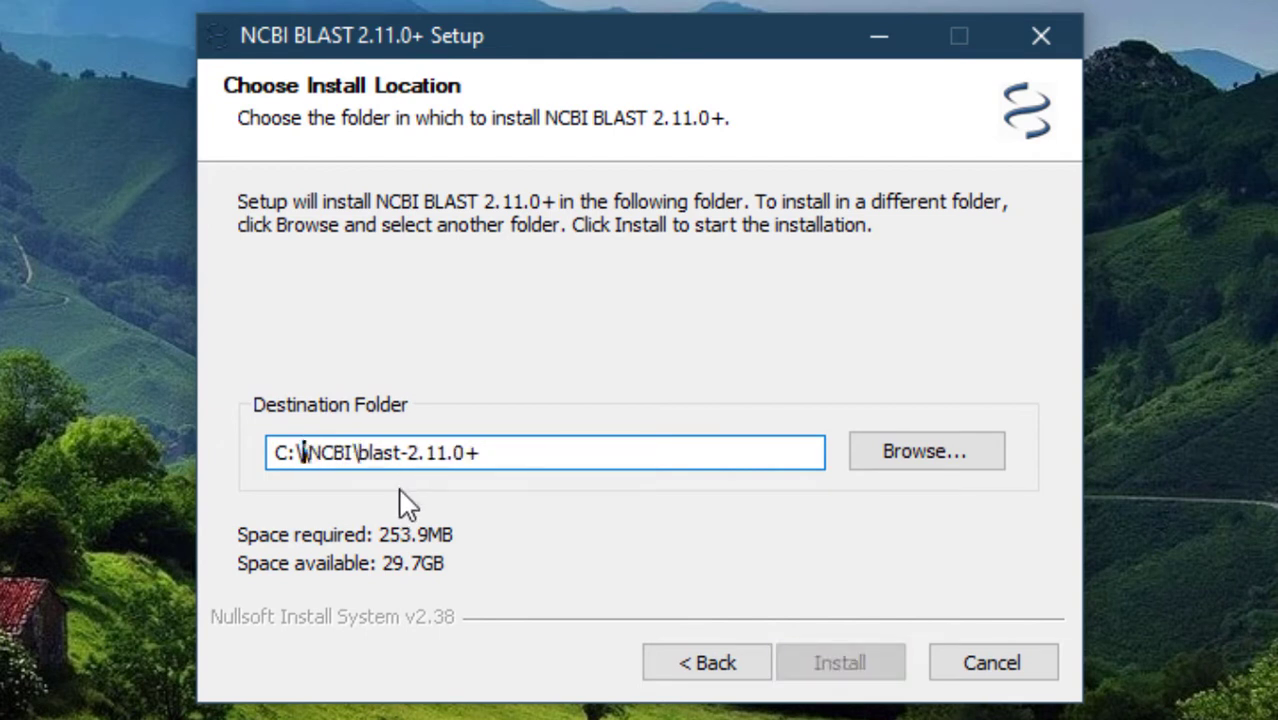
key(Delete)
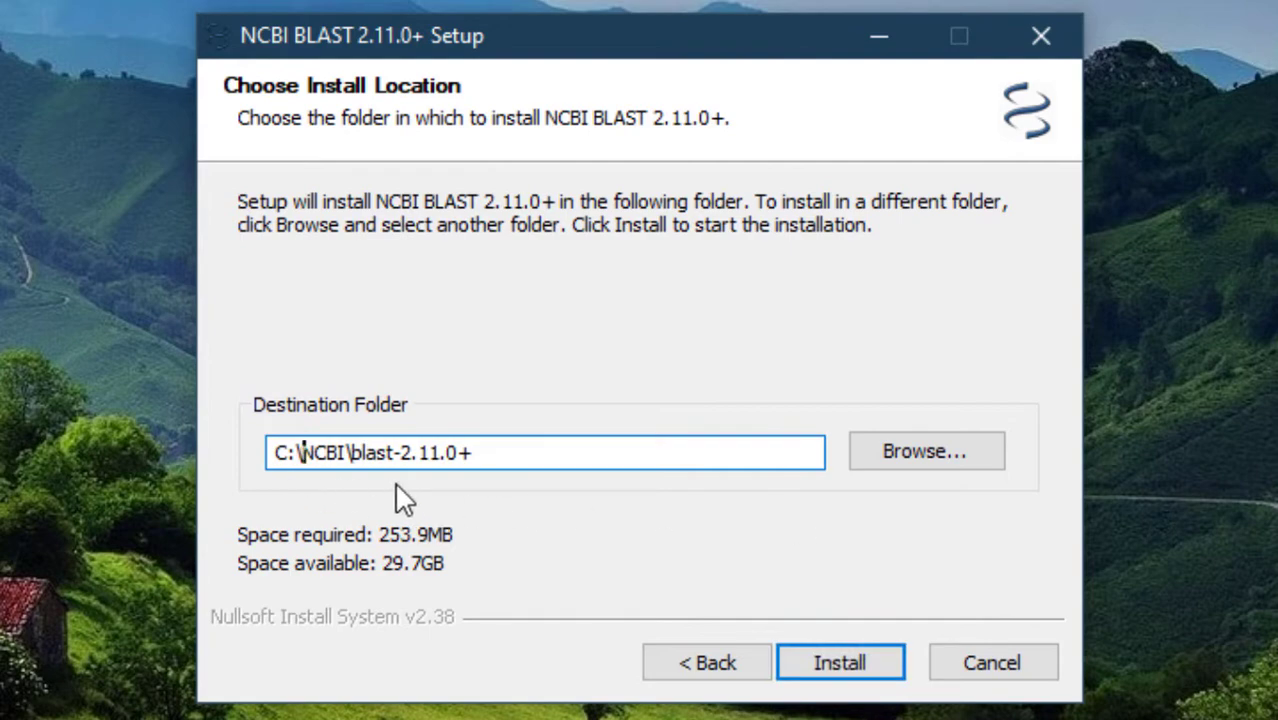
click(838, 663)
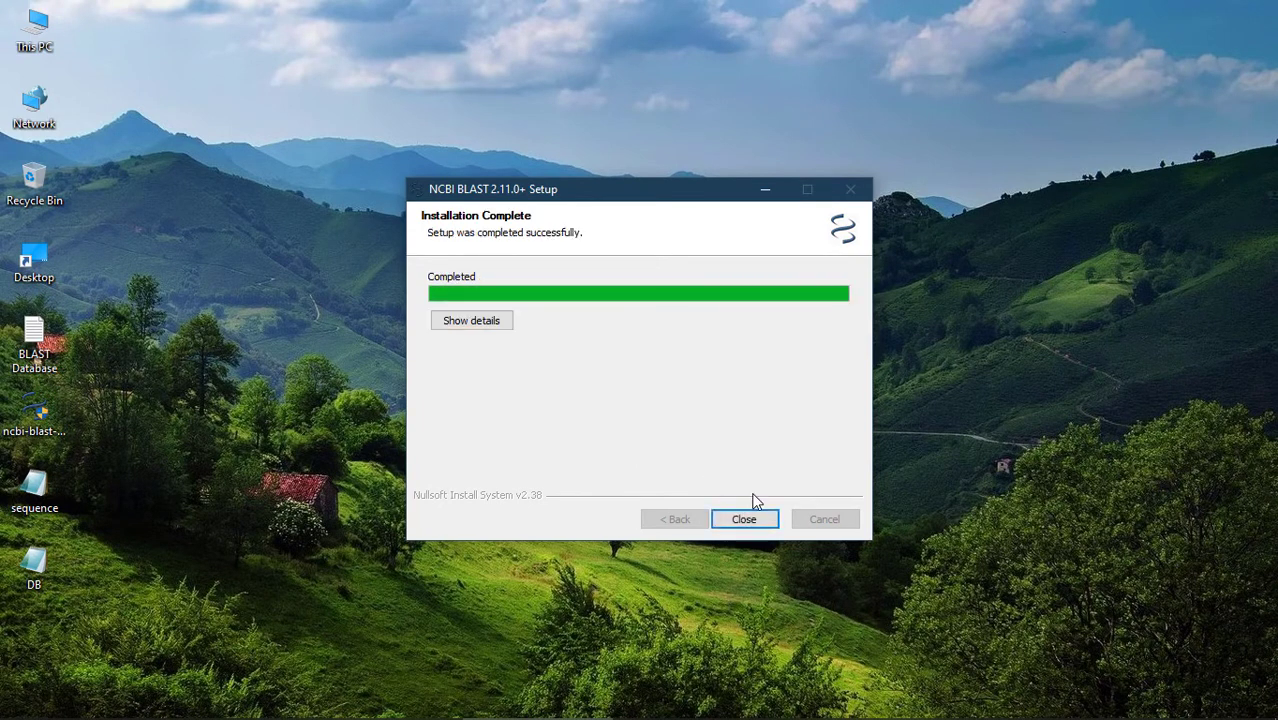
click(745, 519)
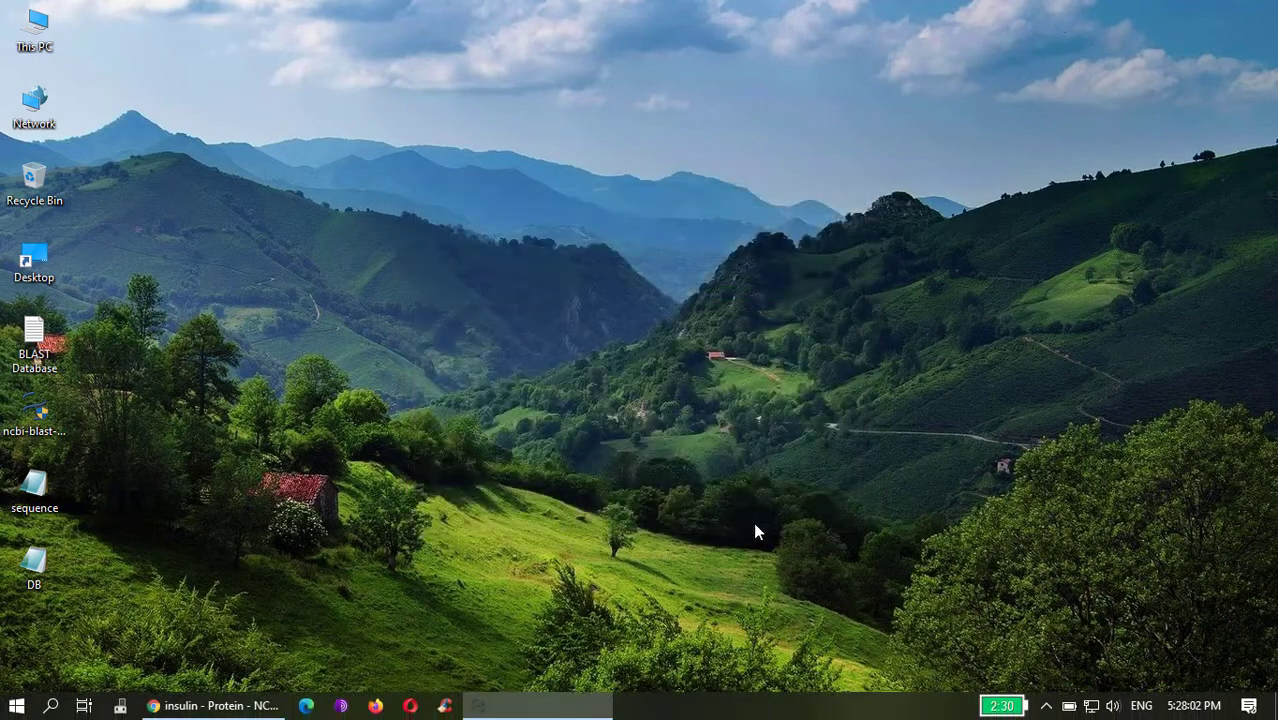
Step: Open the C:\NCBI\blast-2.11.0+ installation folder in the file manager
double_click(38, 28)
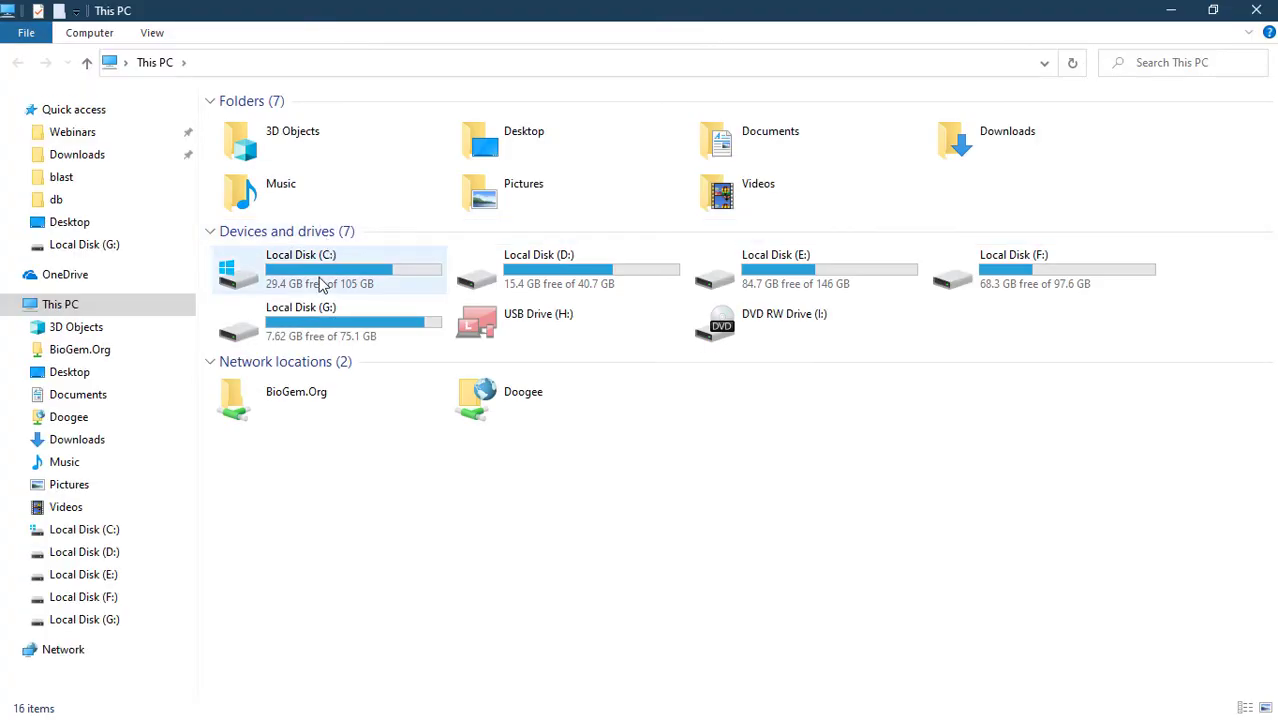
double_click(320, 282)
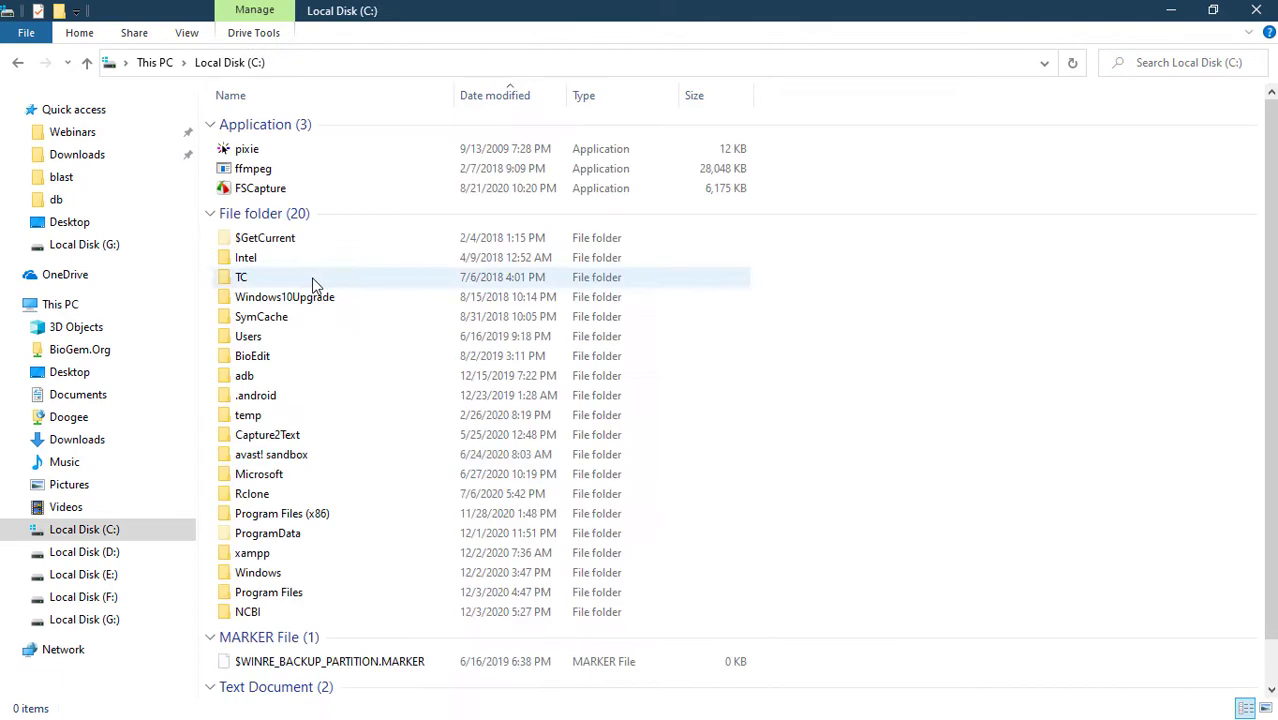
double_click(260, 612)
double_click(287, 124)
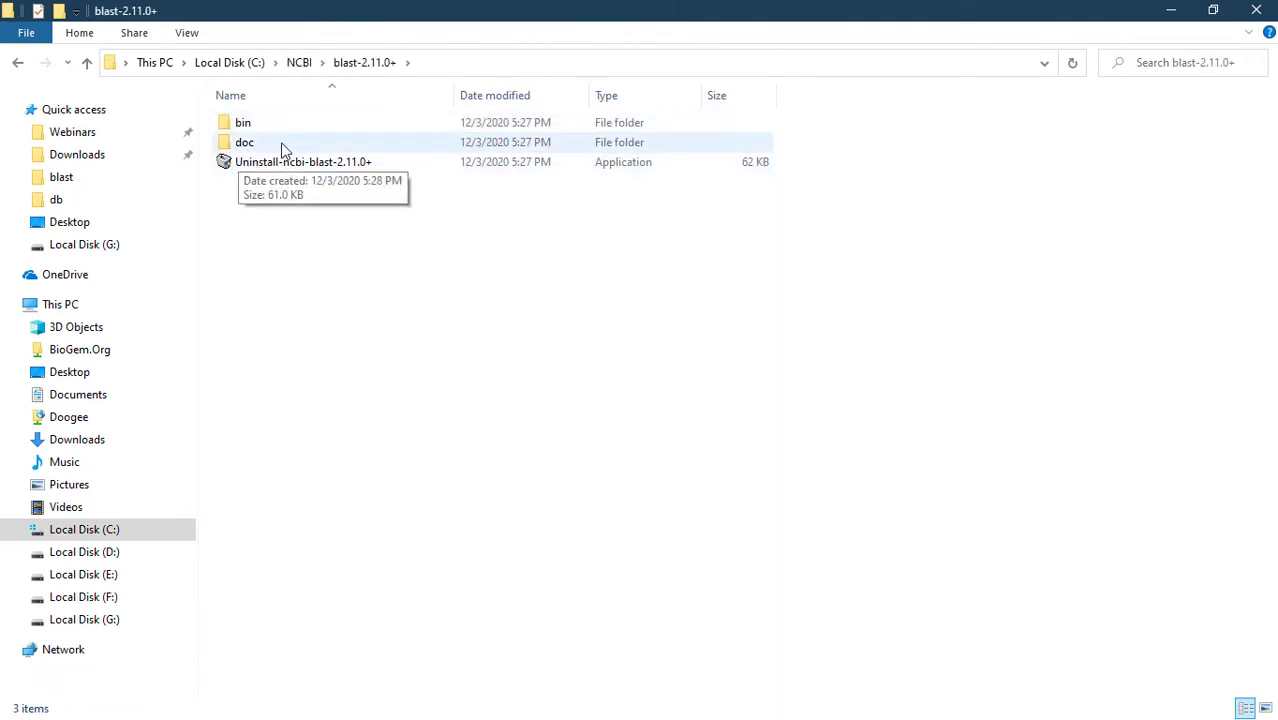
Step: Read the README file in the doc folder, close it and return to the blast-2.11.0+ folder
double_click(265, 146)
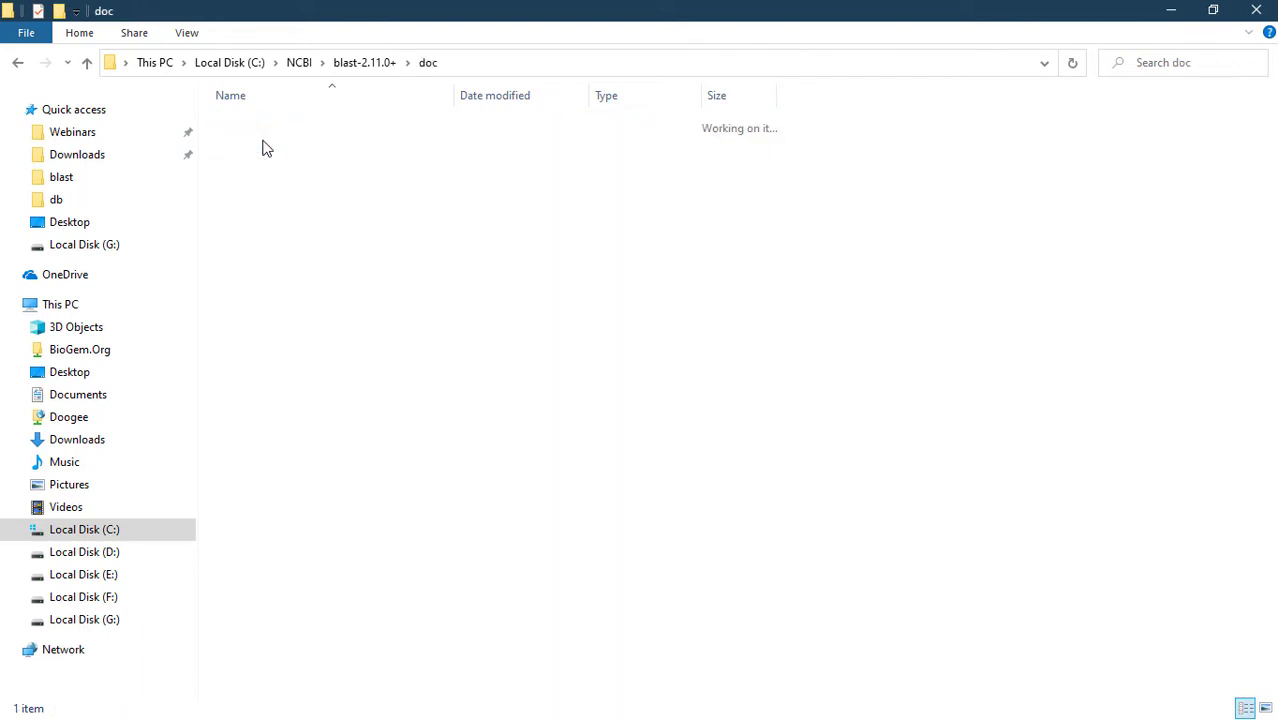
double_click(267, 125)
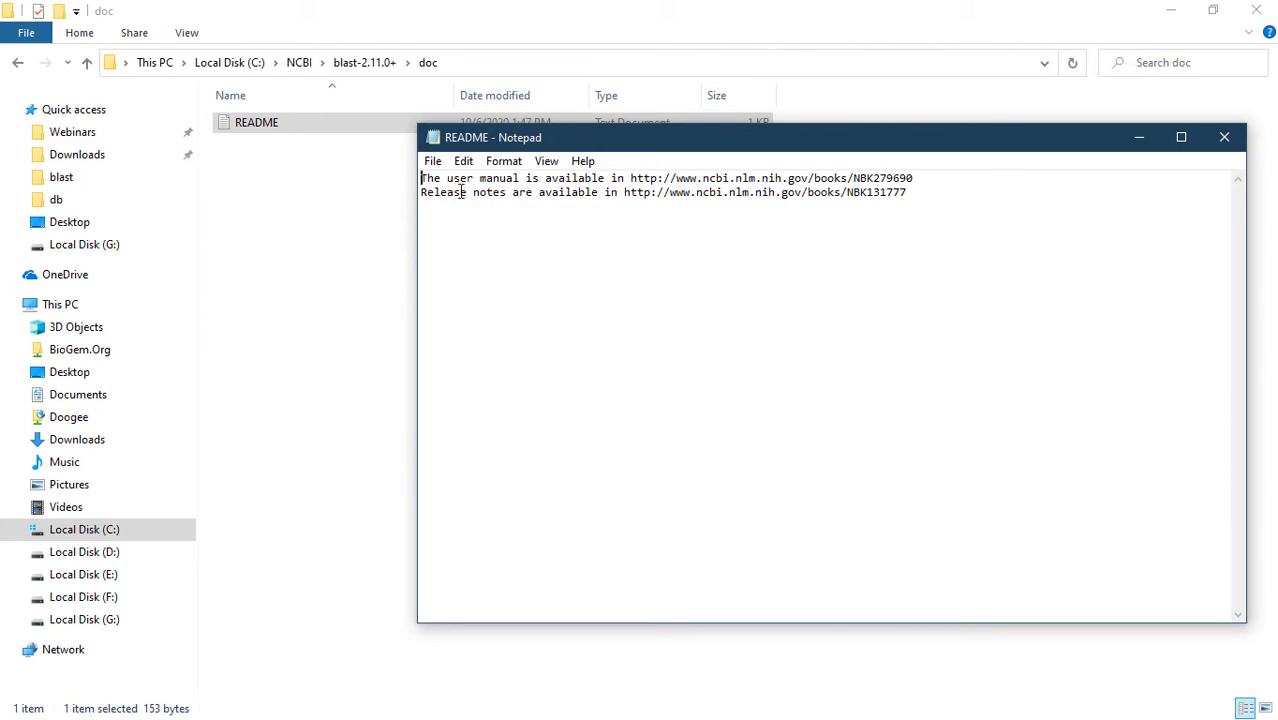
click(1222, 137)
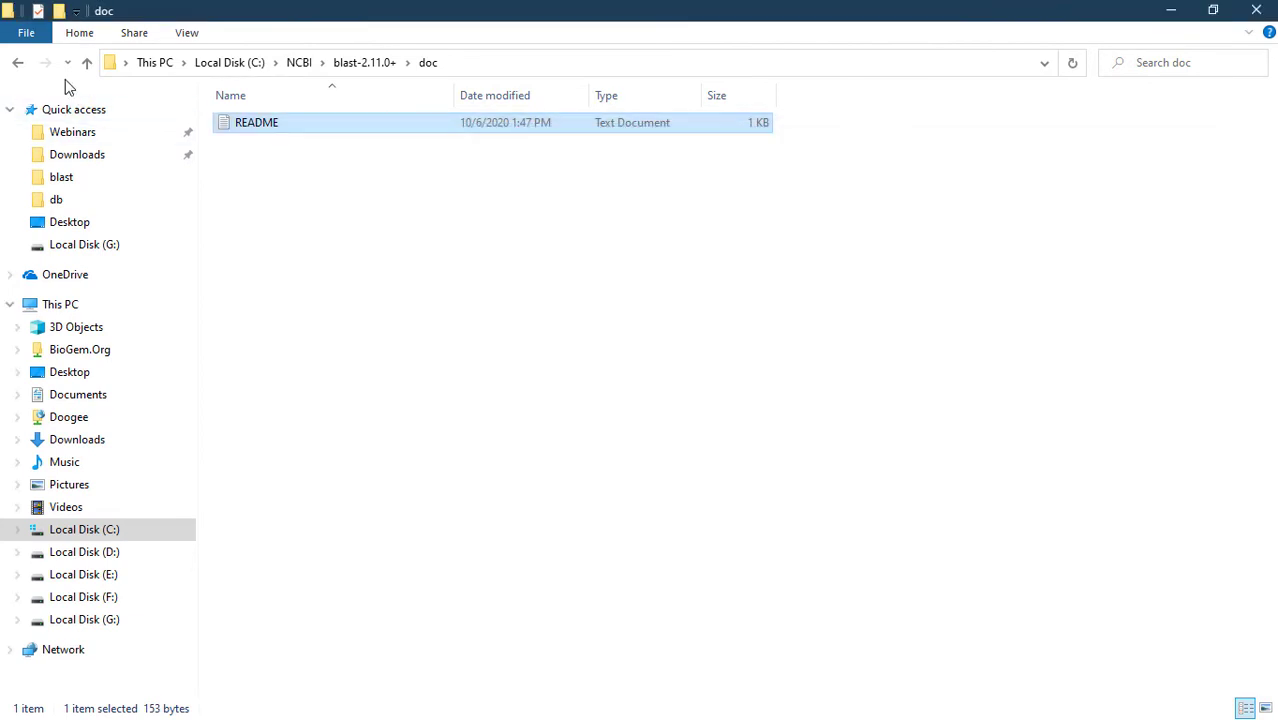
click(17, 65)
Step: Open the bin folder and show its files grouped by type as tiles
double_click(272, 122)
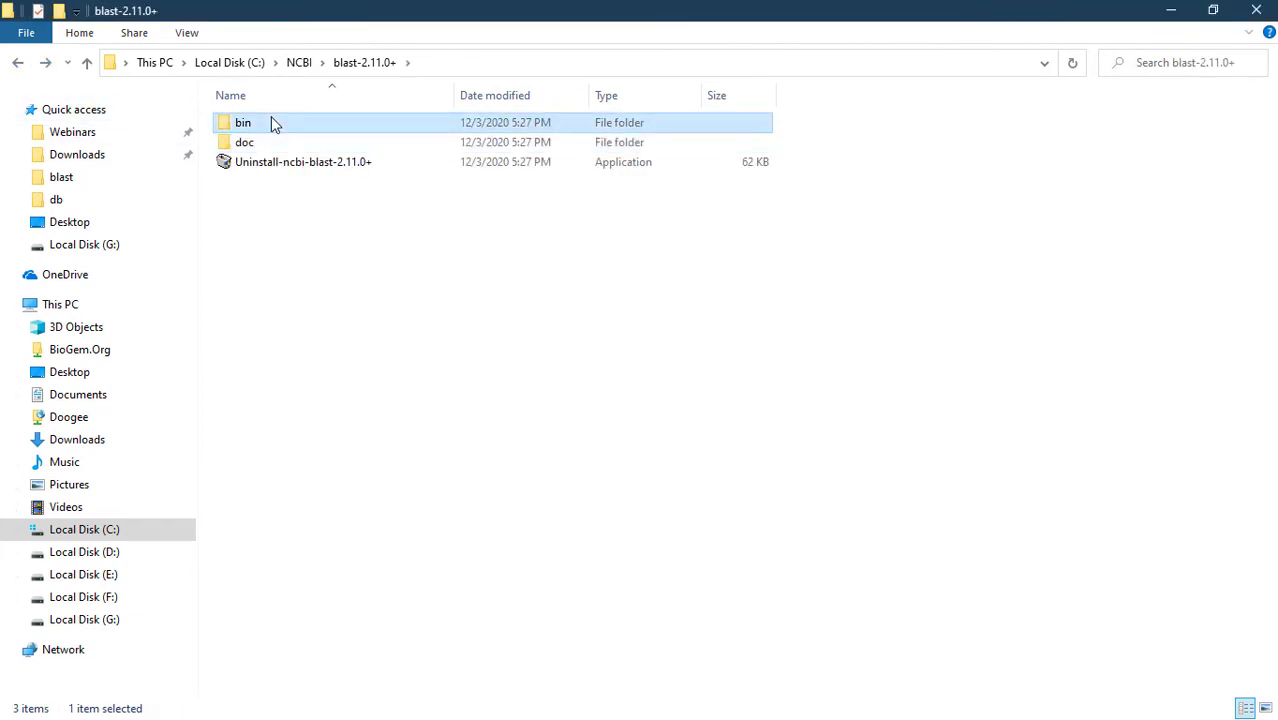
right_click(995, 242)
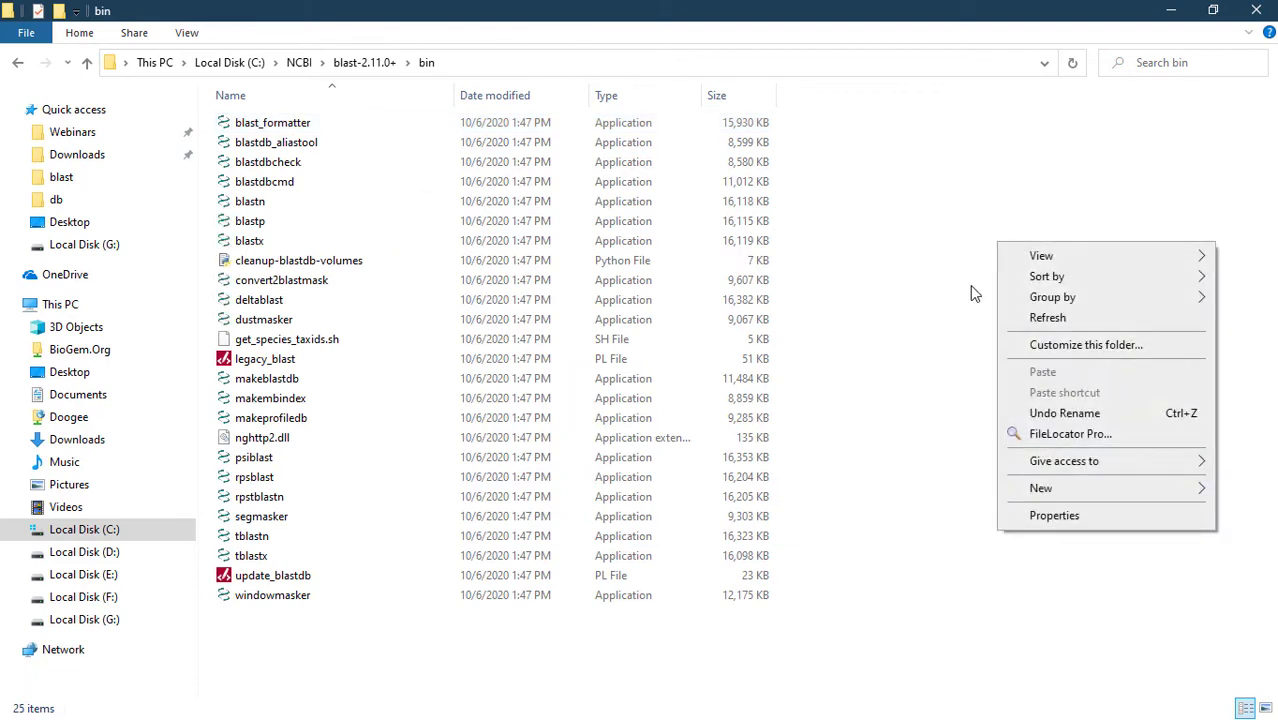
mouse_move(1095, 303)
click(901, 342)
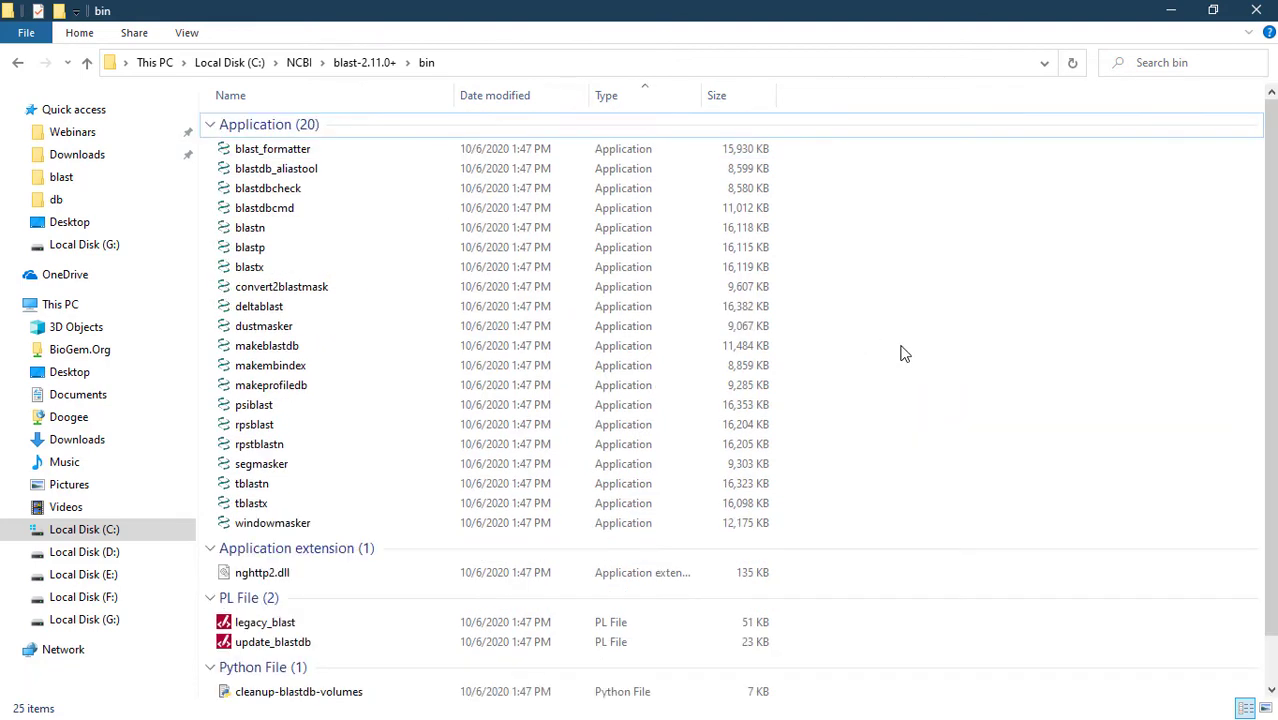
click(184, 38)
click(185, 100)
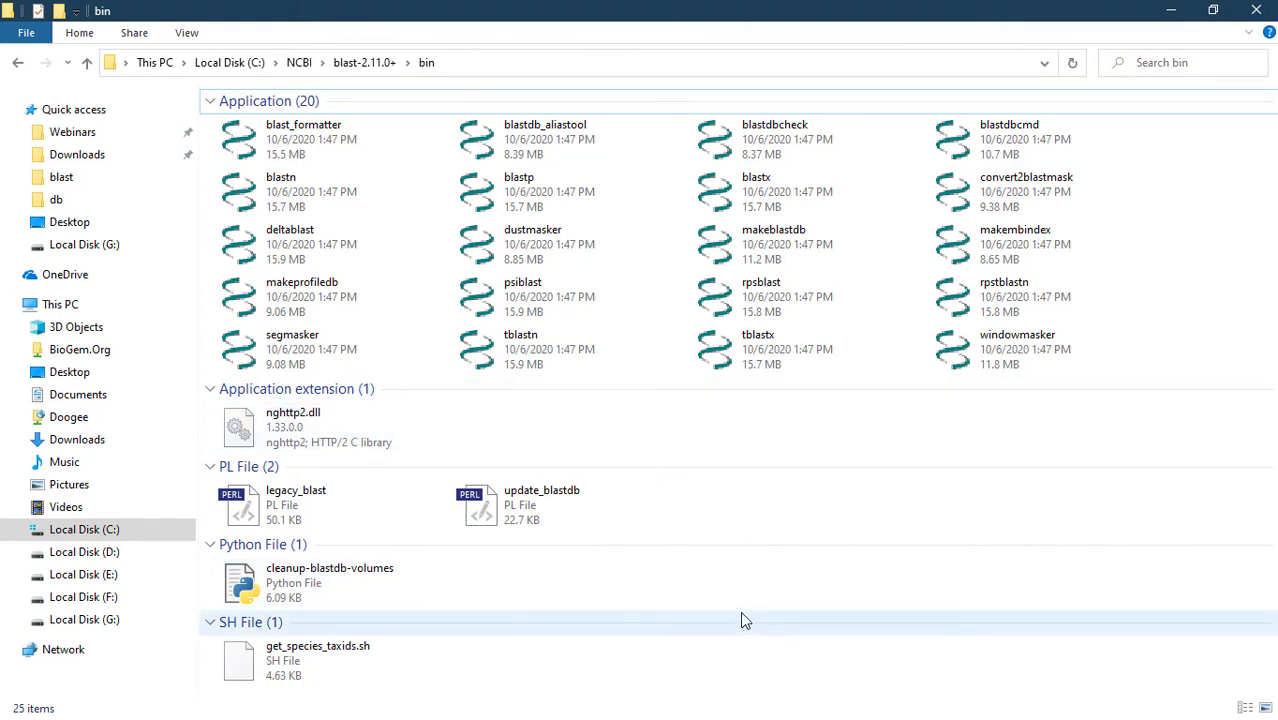
Step: Move the DB FASTA file from the desktop into the bin folder of blast-2.11.0+
click(1174, 14)
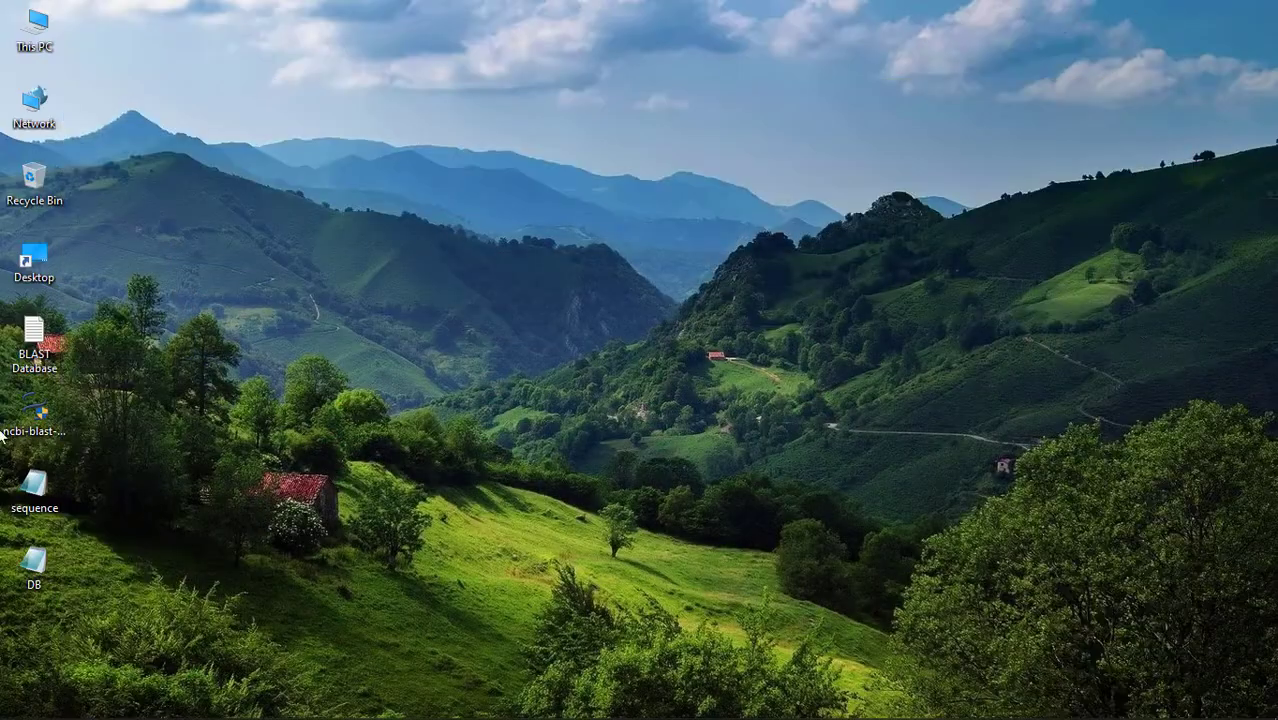
right_click(52, 560)
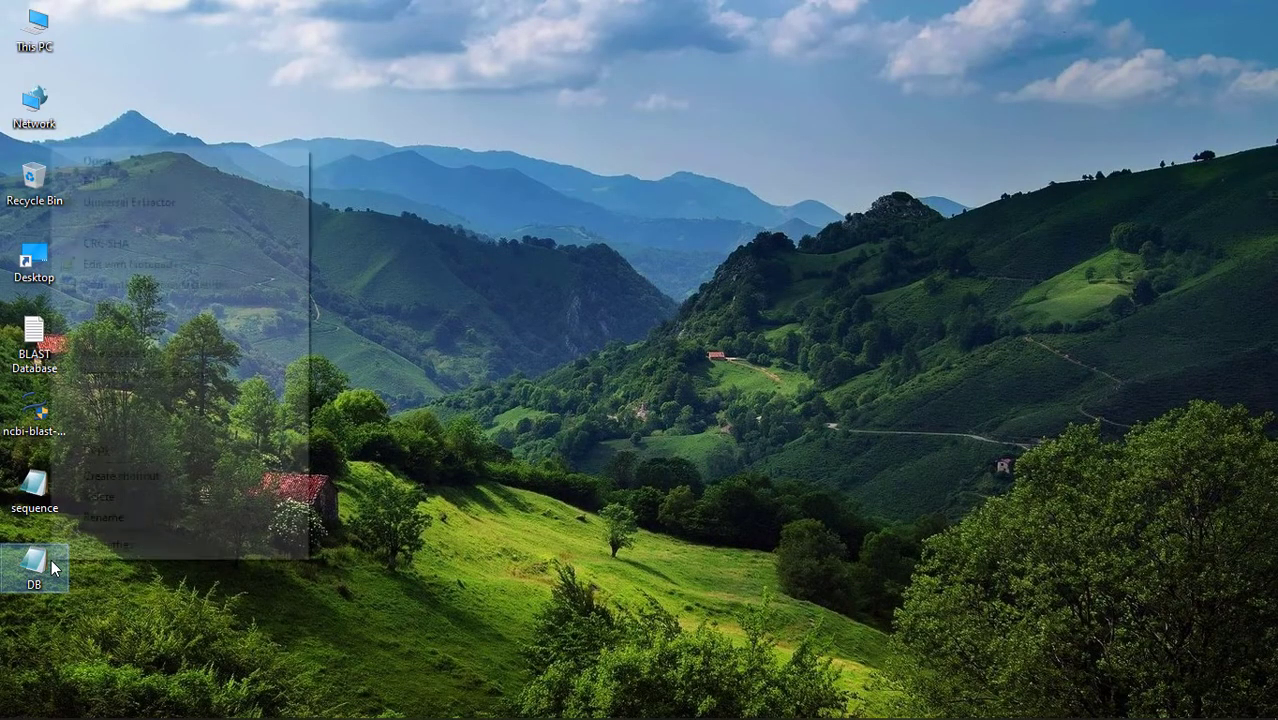
click(124, 429)
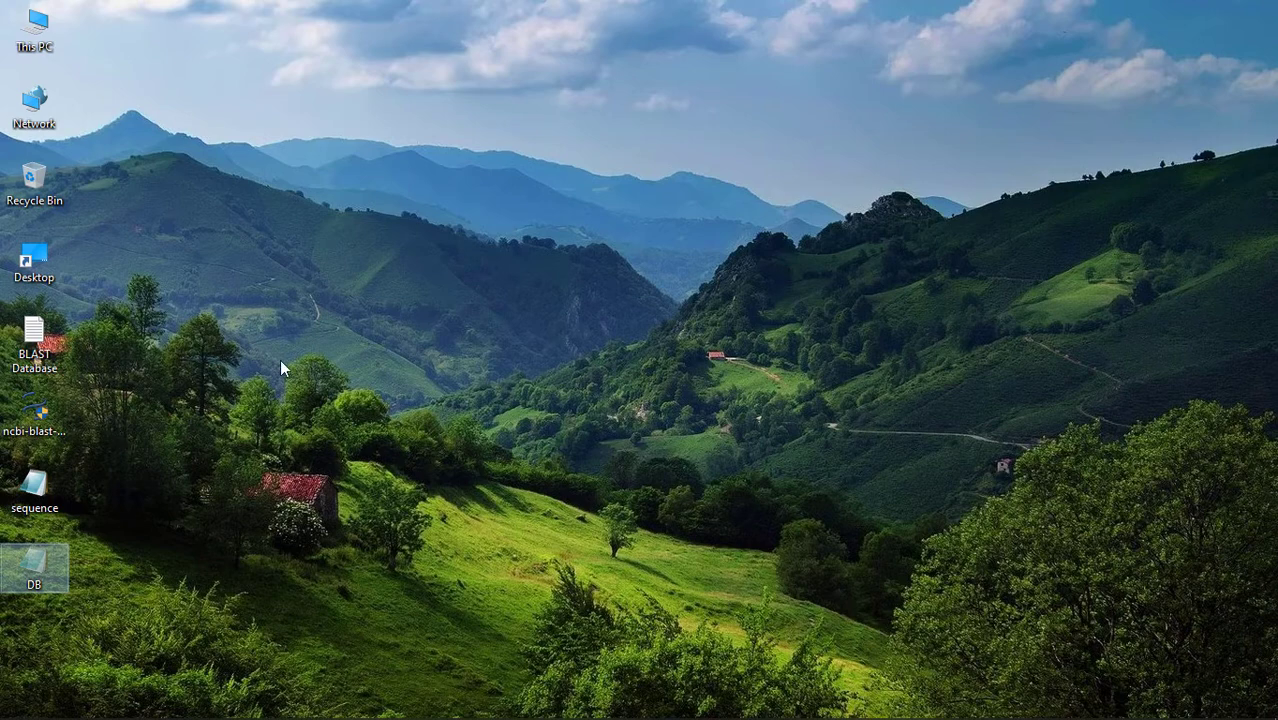
key(alt+Tab)
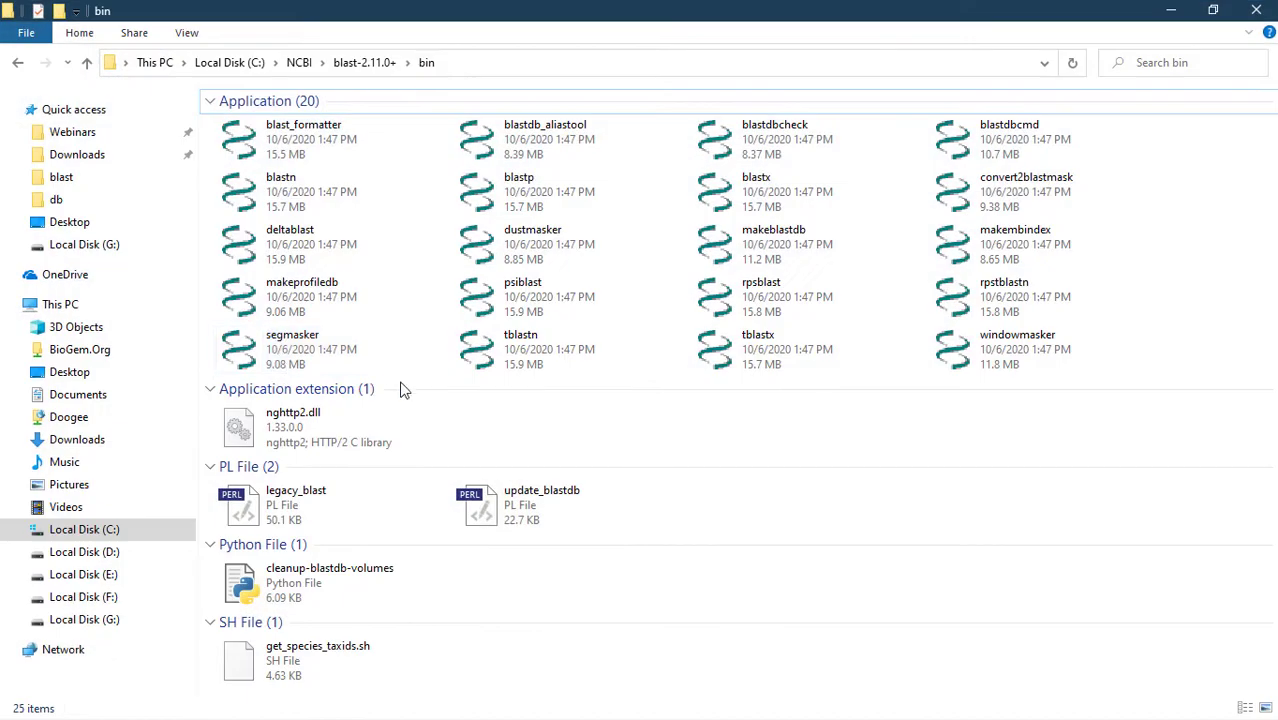
right_click(631, 440)
click(752, 270)
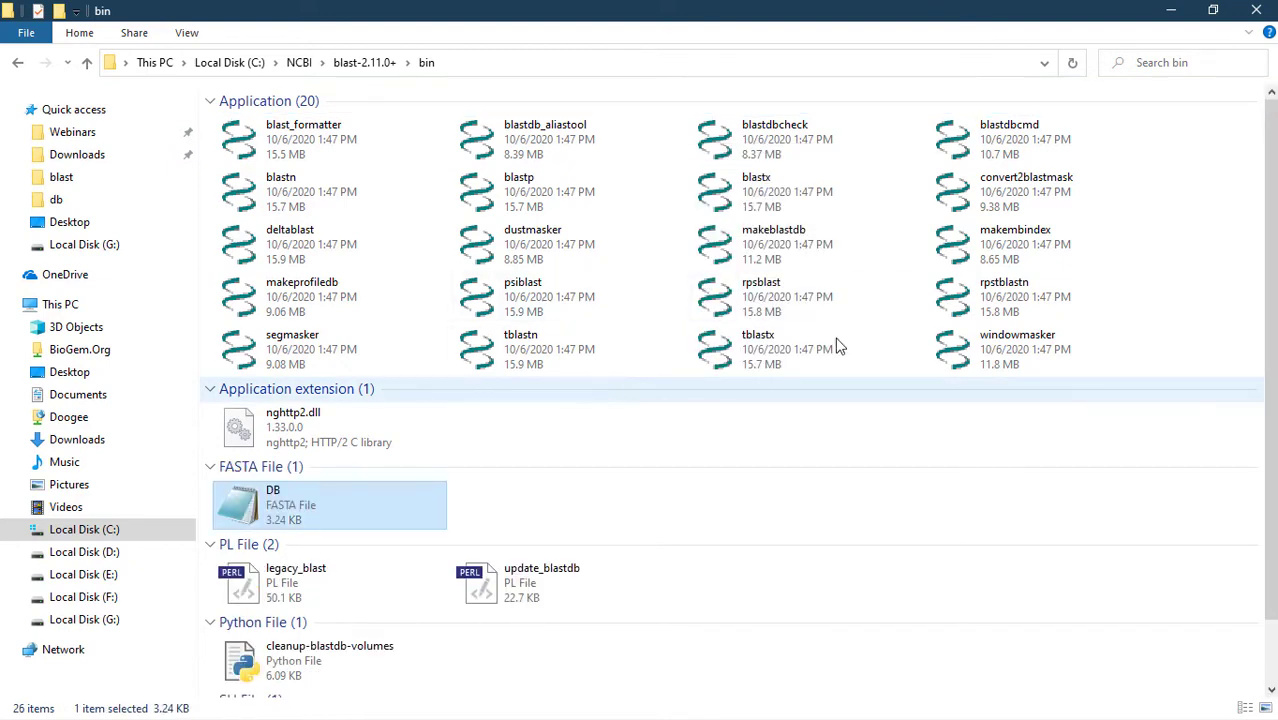
Step: Open the BLAST Database notes from the desktop and copy the makeblastdb command for creating a protein database
click(1170, 10)
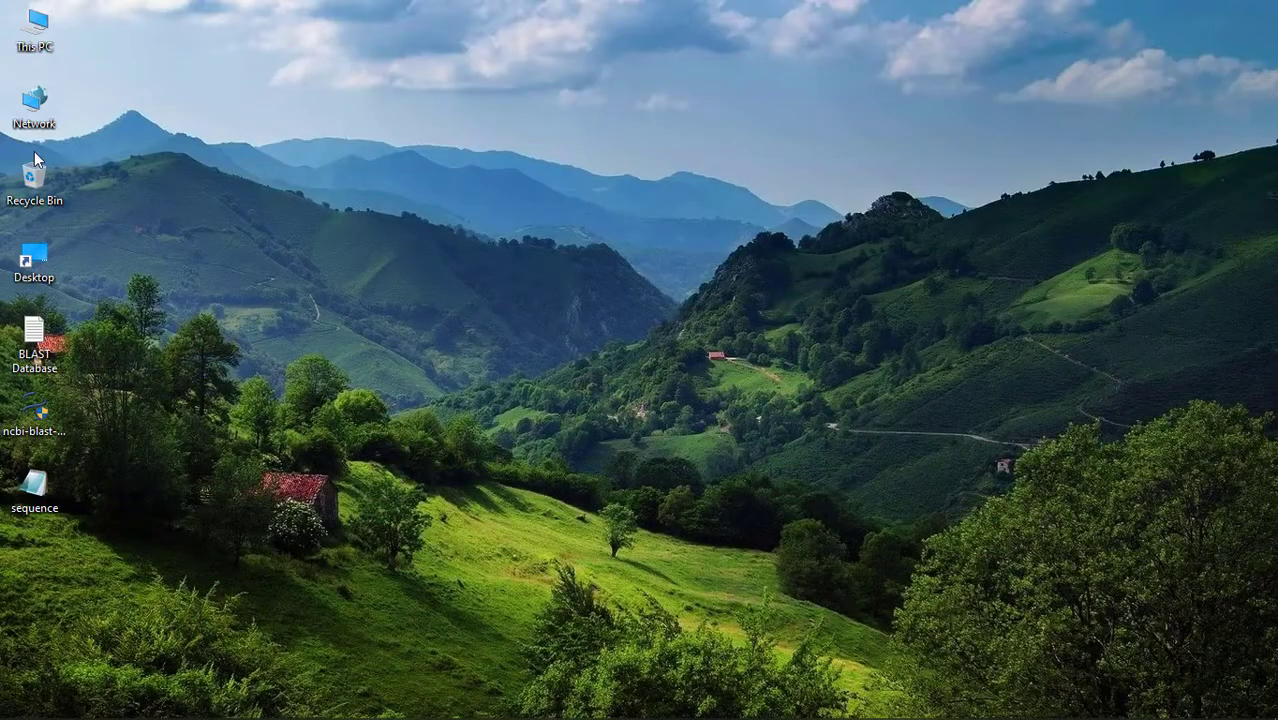
double_click(54, 334)
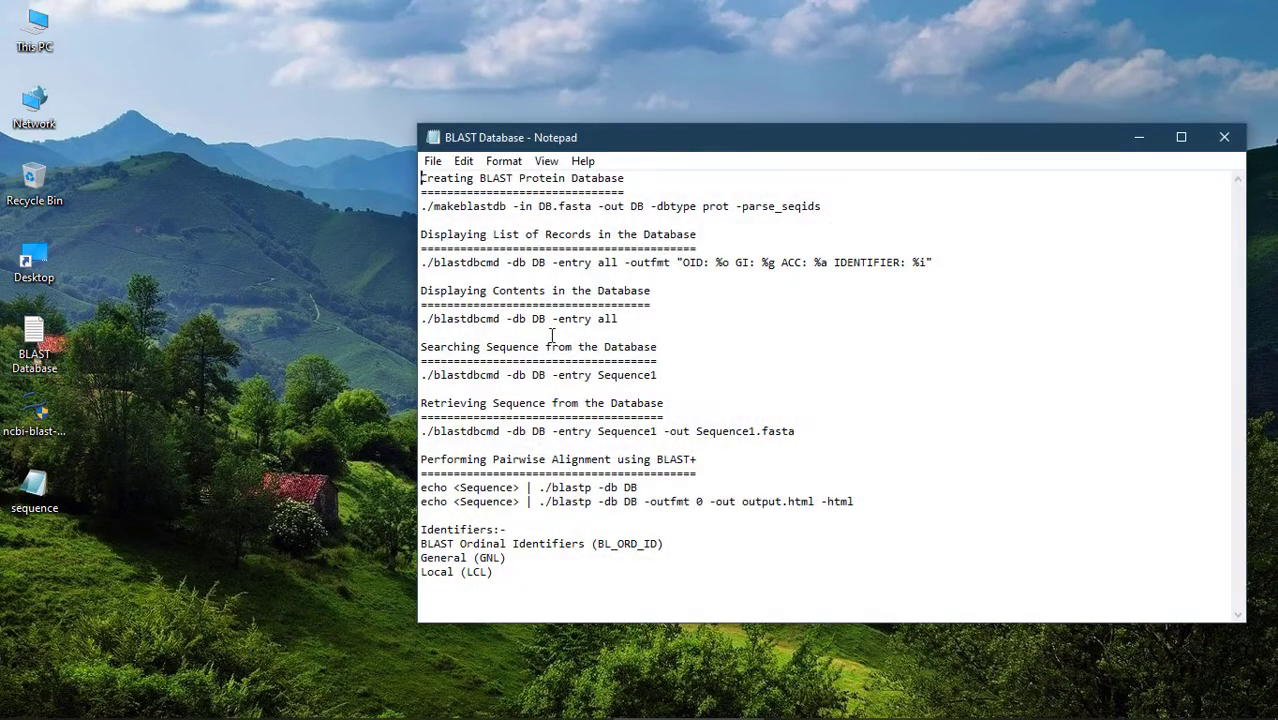
click(1180, 137)
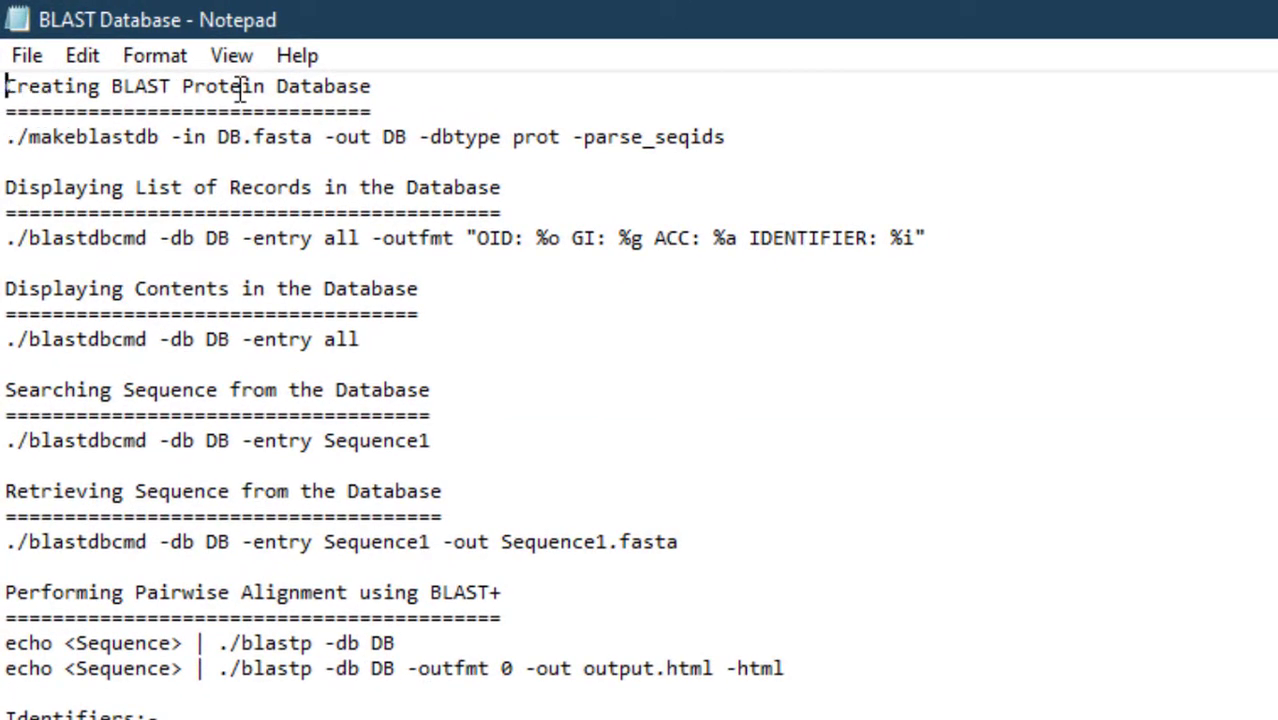
click(375, 87)
drag(370, 87, 3, 87)
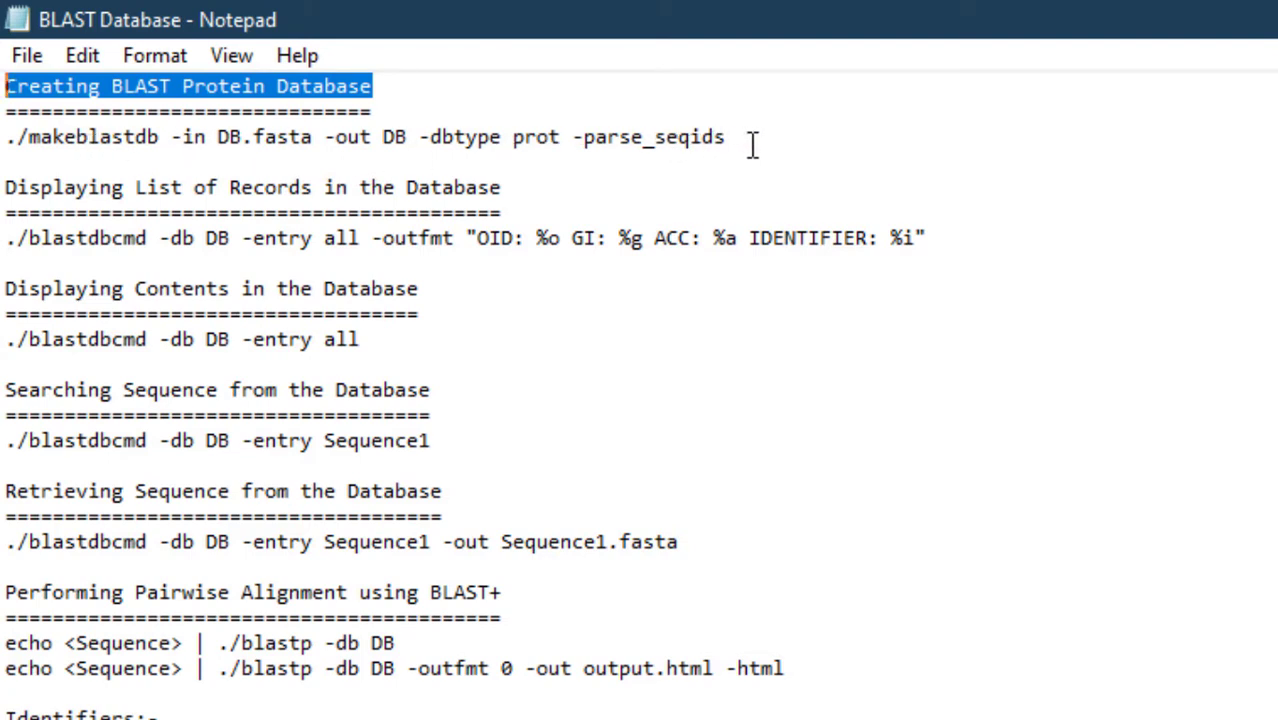
drag(733, 135, 5, 137)
right_click(397, 144)
click(507, 250)
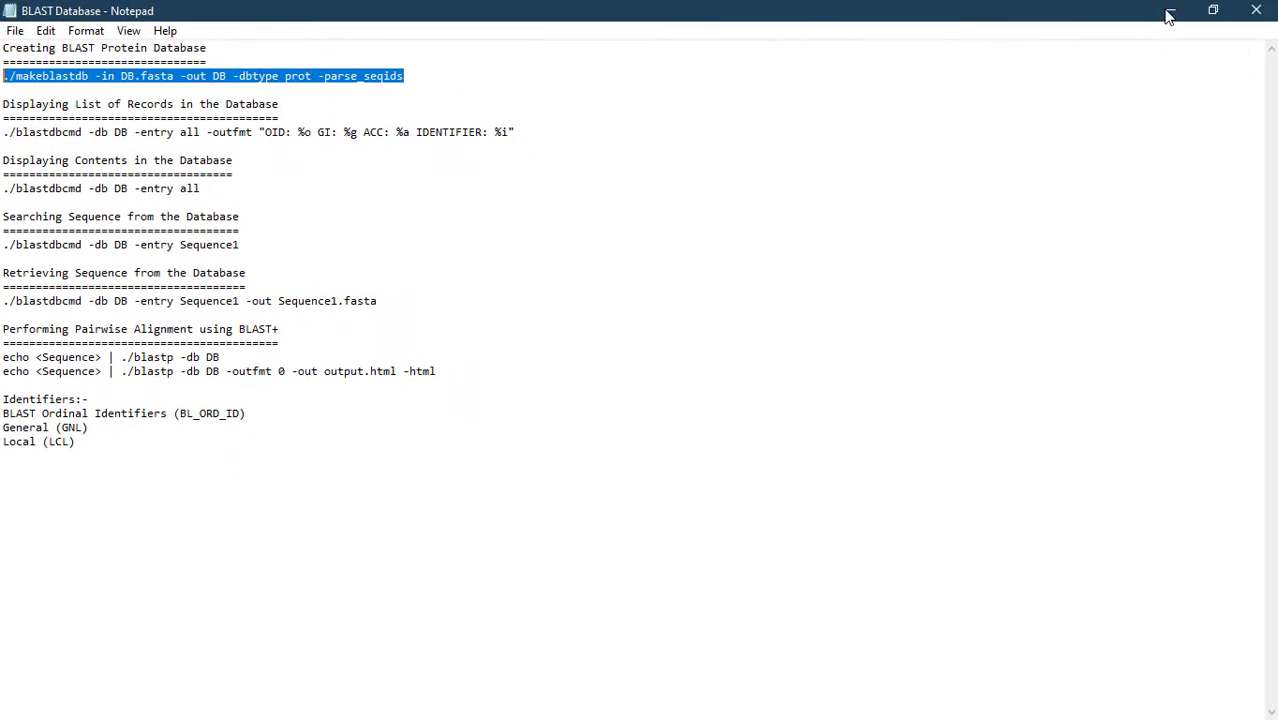
click(1168, 12)
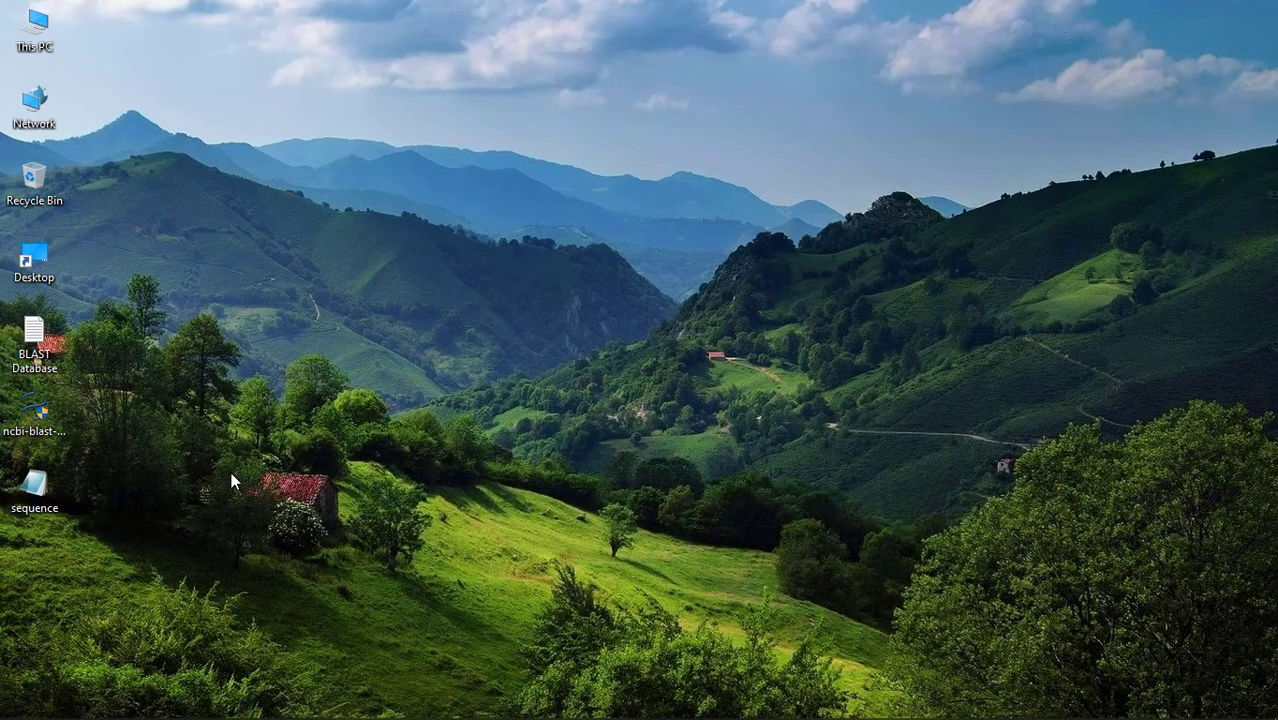
Step: Open PowerShell in the blast-2.11.0+ bin folder and run ./makeblastdb -in DB.fasta -out DB -dbtype prot -parse_seqids
key(alt+Tab)
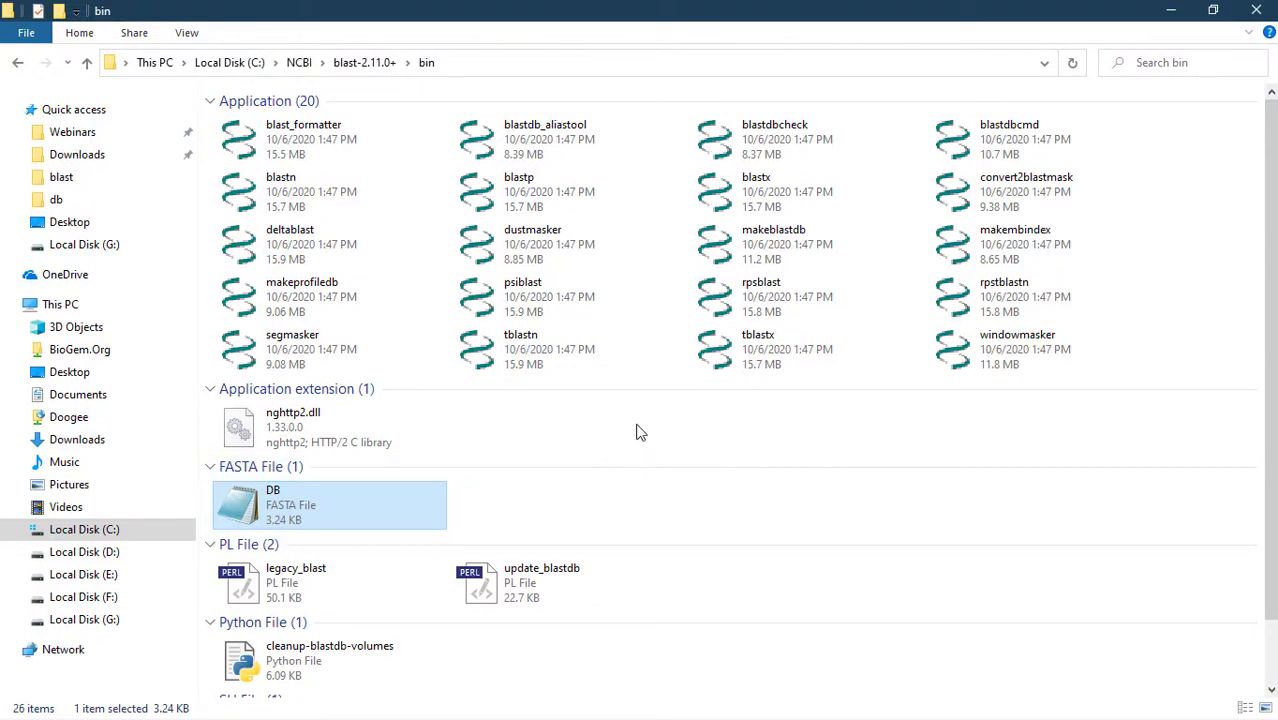
shift+right_click(640, 432)
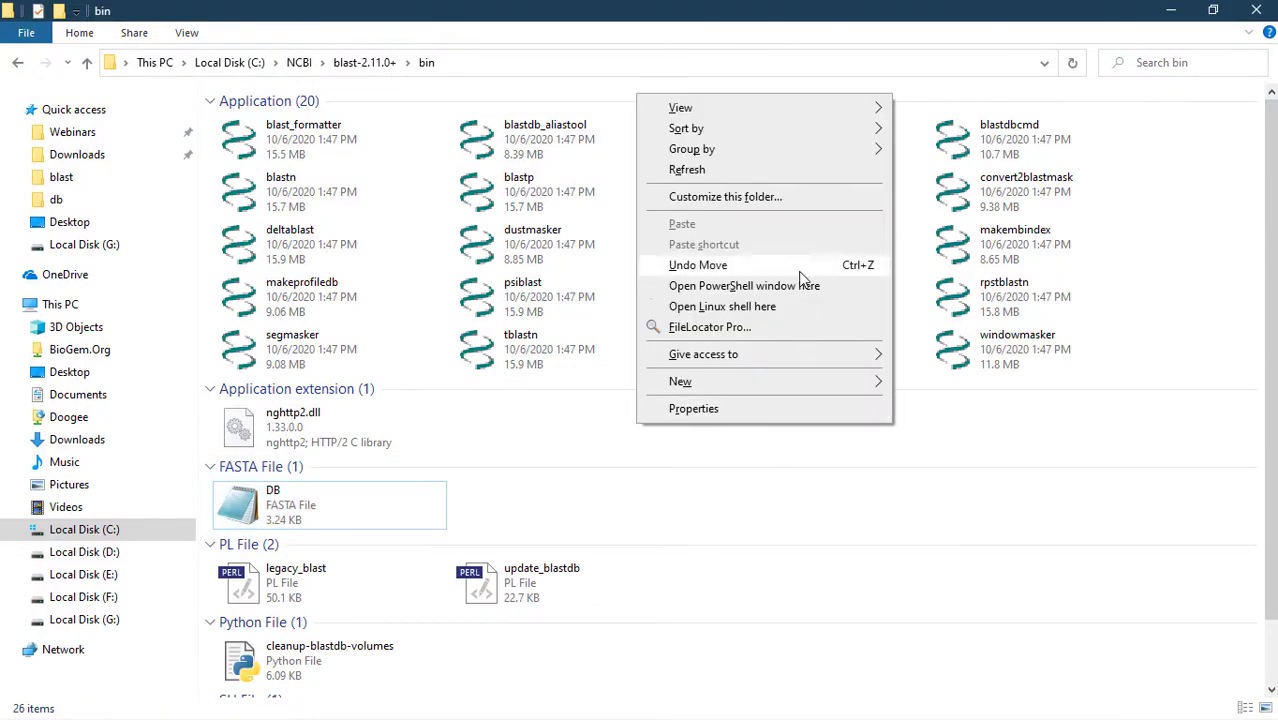
click(786, 287)
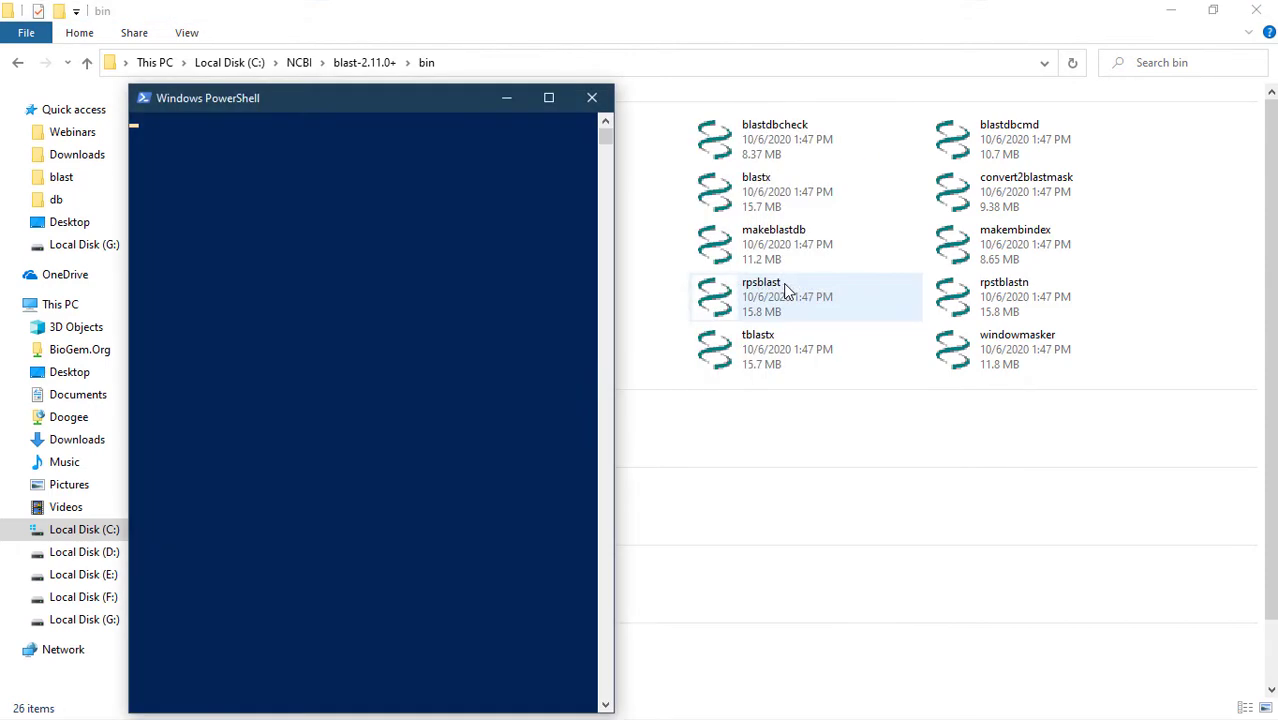
click(549, 98)
right_click(477, 154)
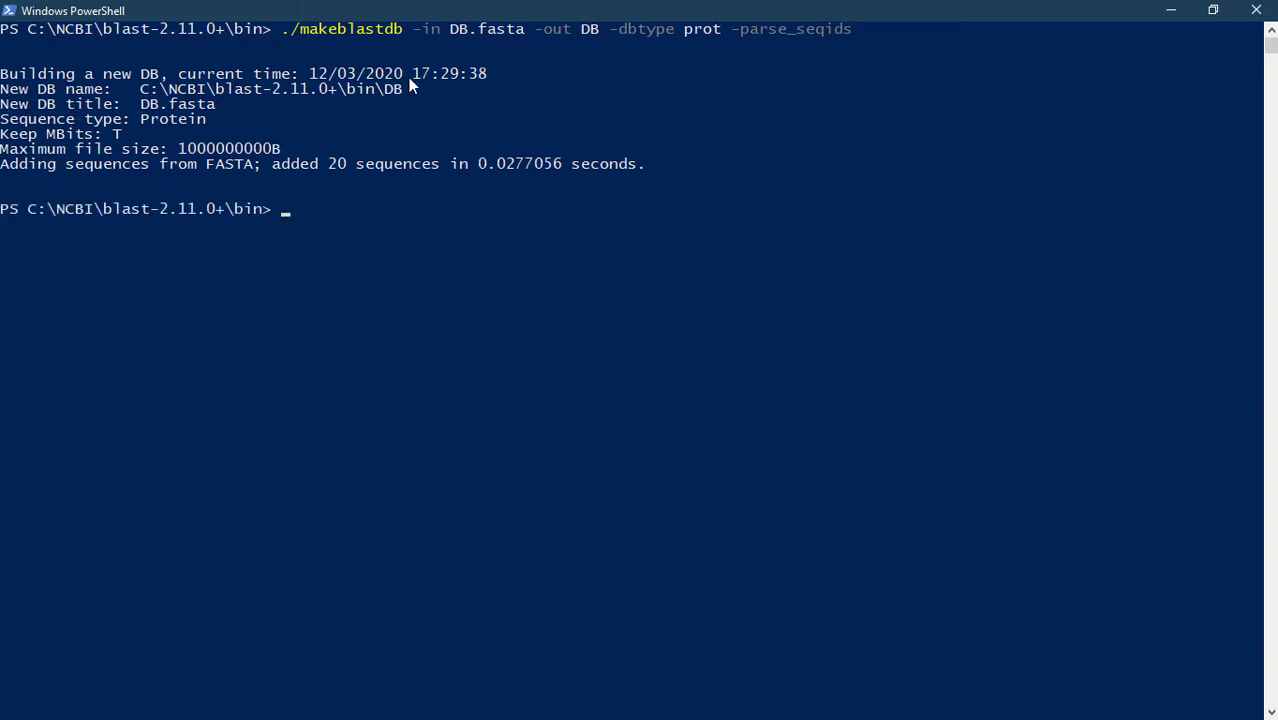
Step: Return to the bin folder and look through the DB files generated by makeblastdb
click(1168, 10)
scroll(585, 524, down, 5)
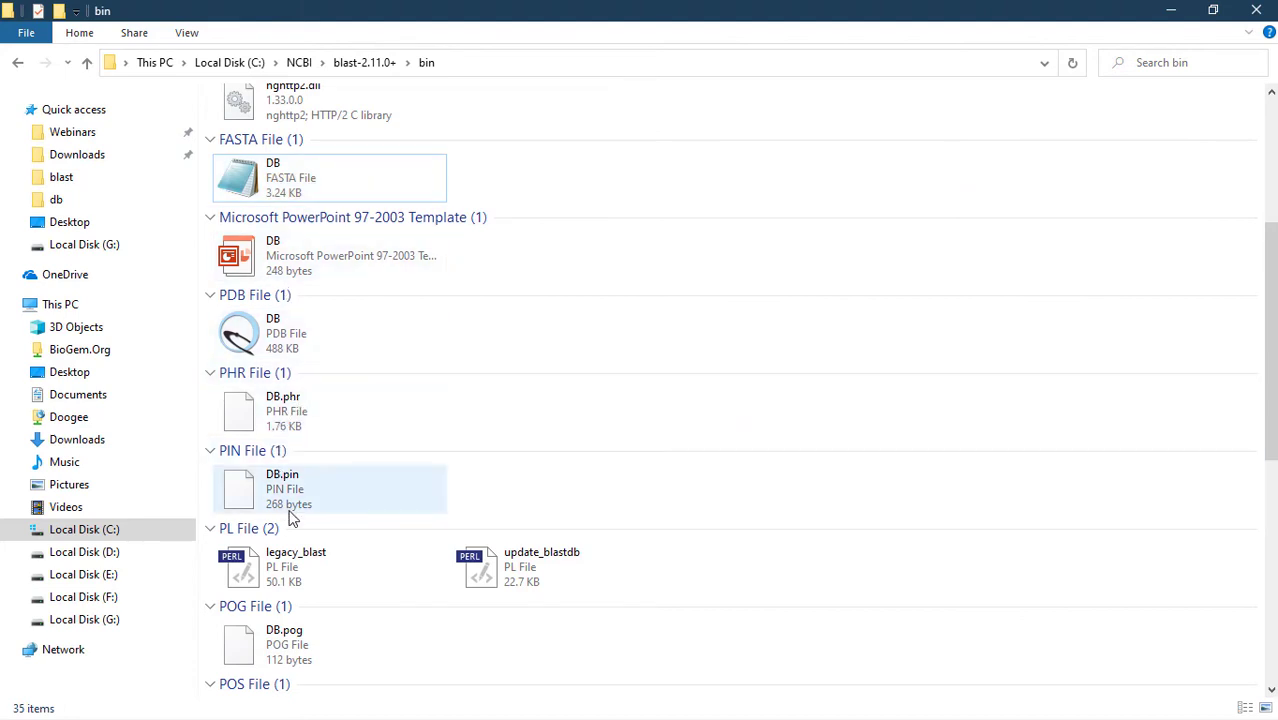
scroll(390, 578, down, 7)
scroll(392, 584, up, 1)
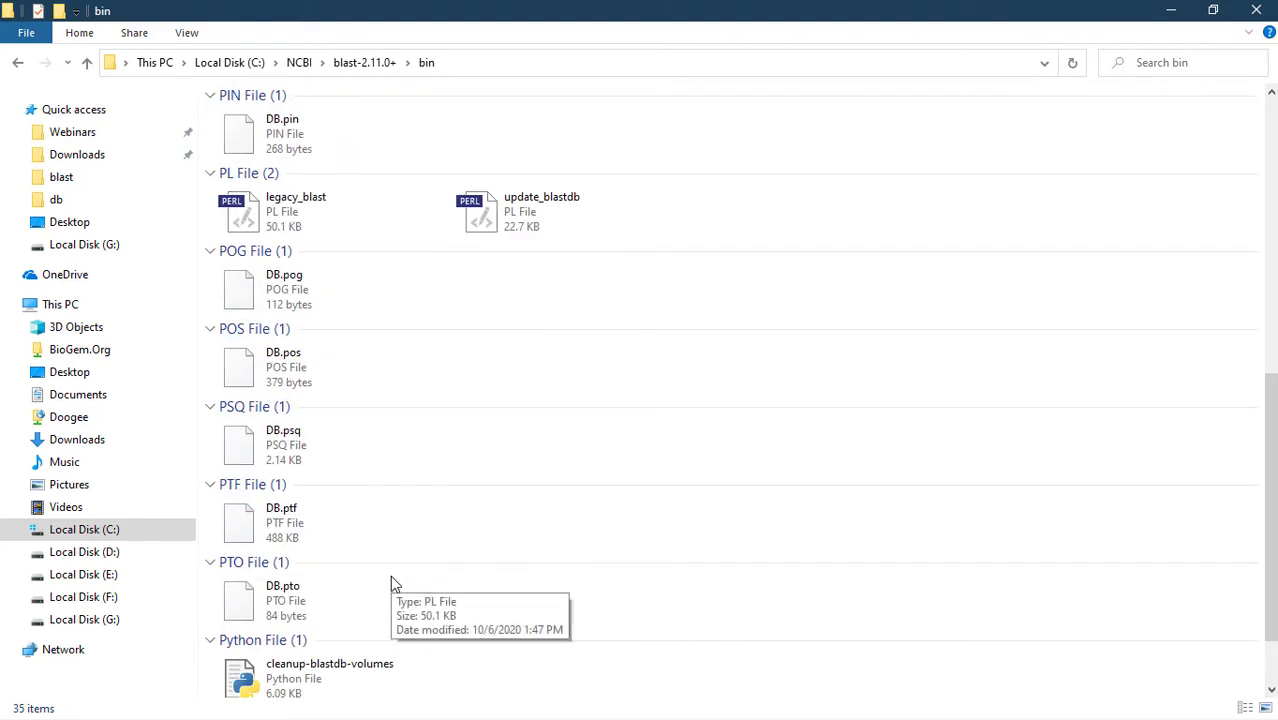
scroll(392, 583, down, 1)
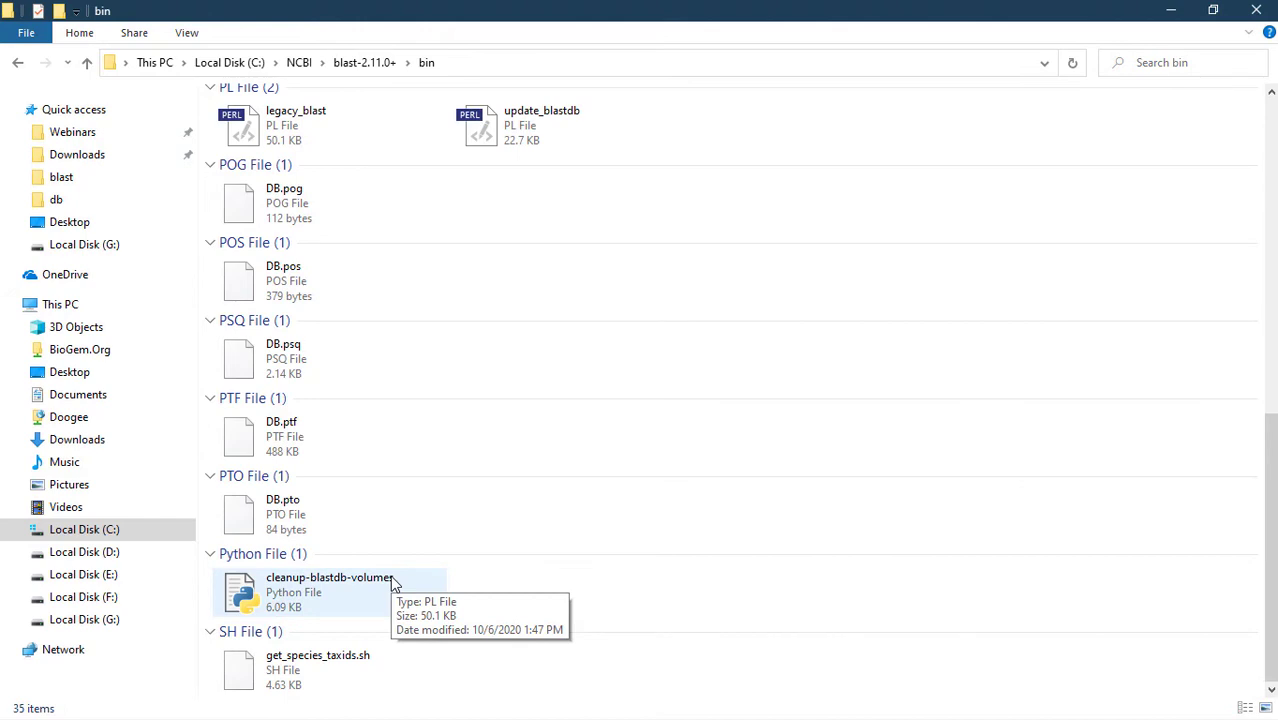
Step: Set the bin folder's file grouping to None
right_click(580, 286)
mouse_move(638, 318)
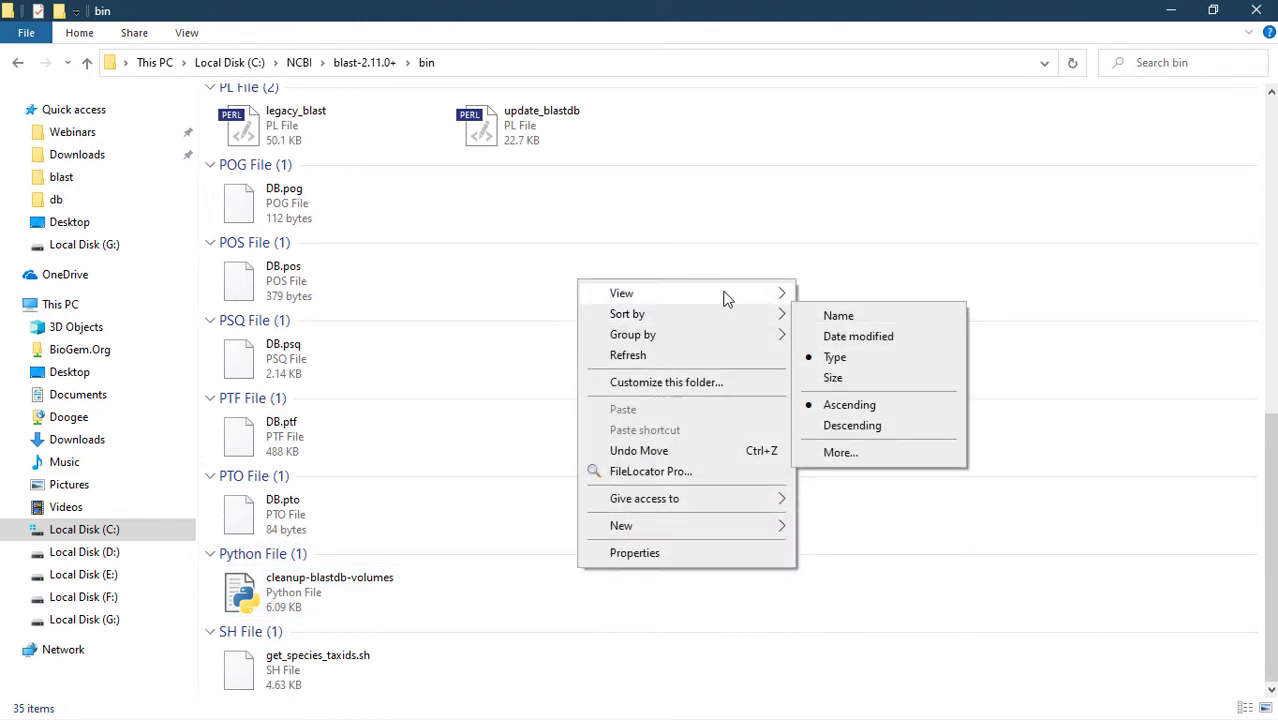
mouse_move(673, 338)
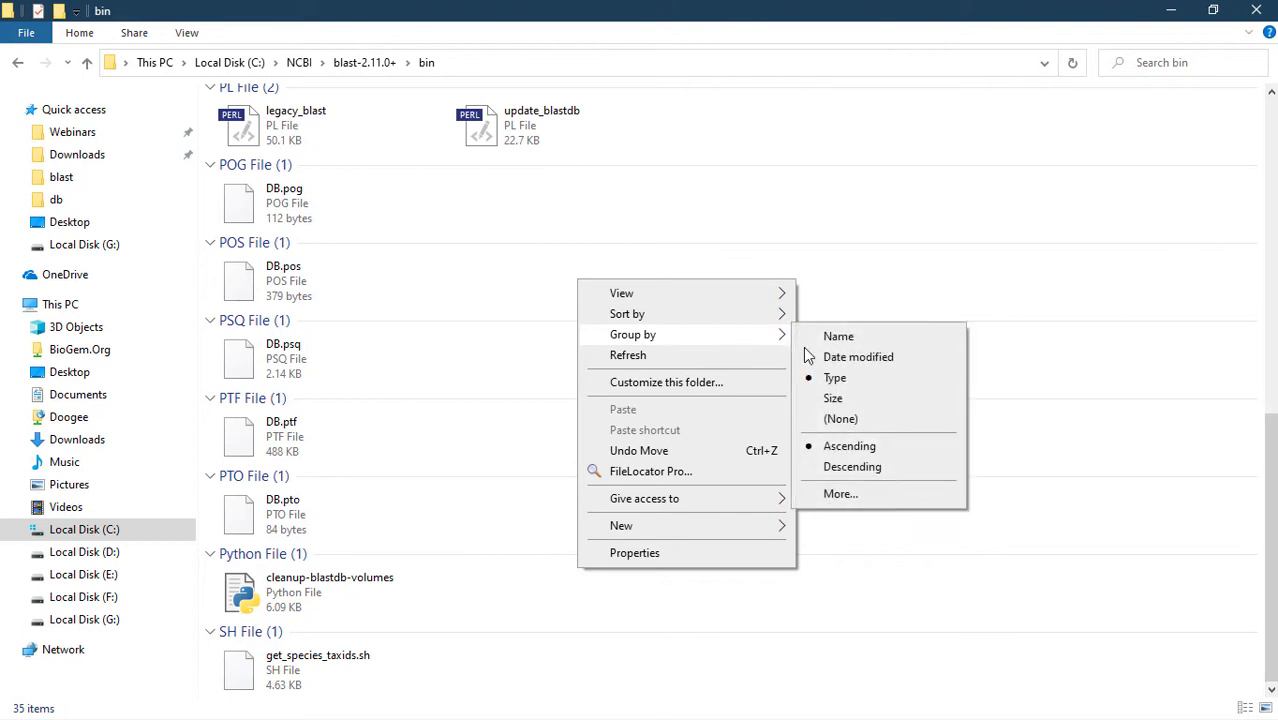
click(845, 420)
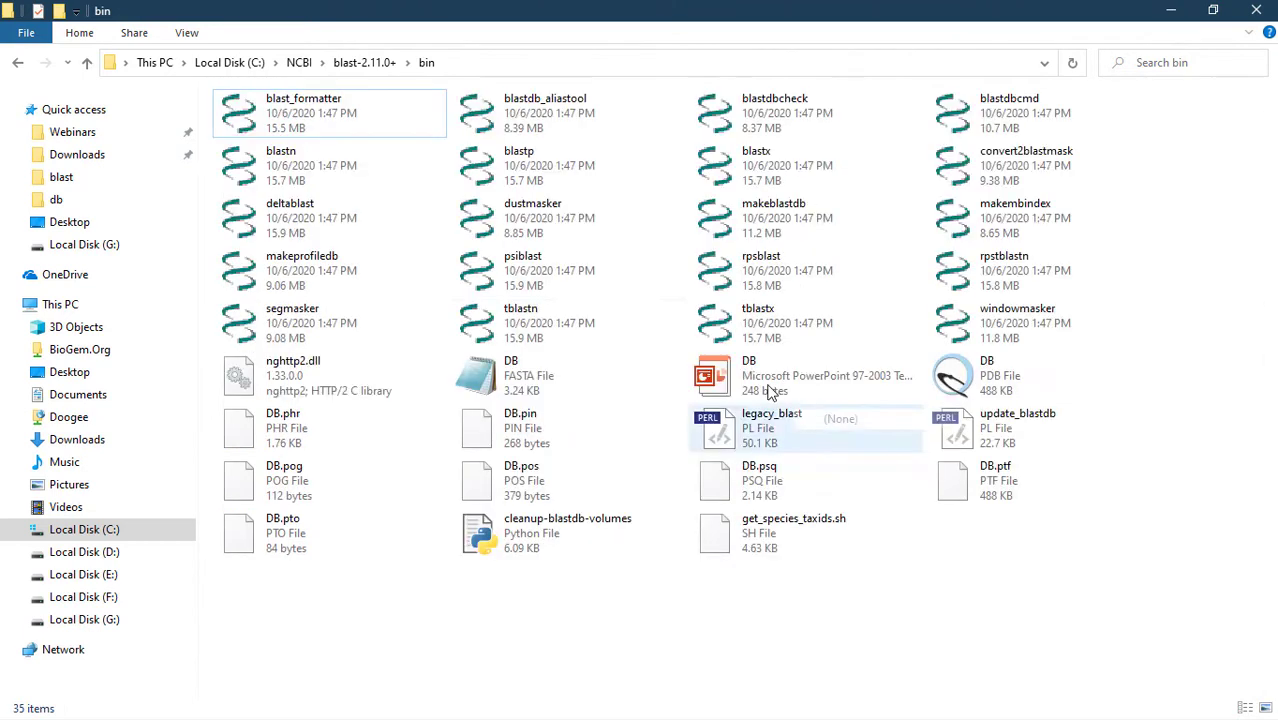
Step: Sort the bin folder's files by name and switch the sorting back to type
right_click(907, 628)
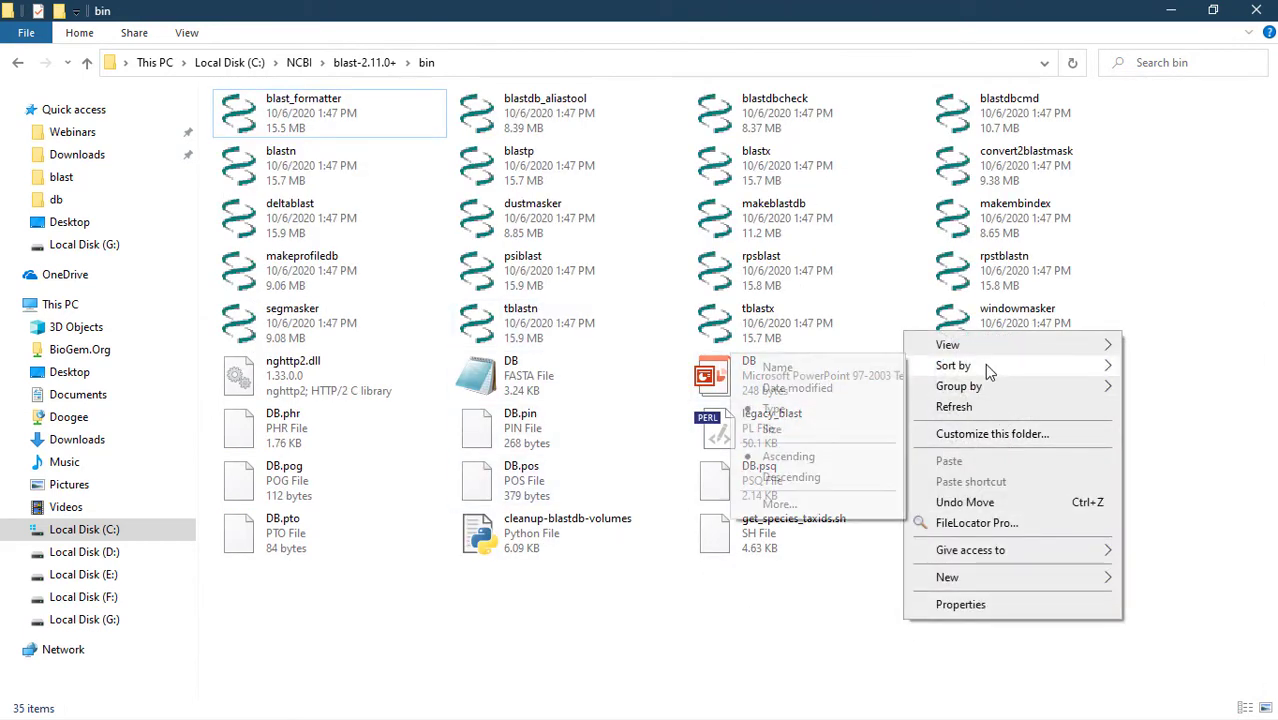
mouse_move(984, 365)
click(801, 370)
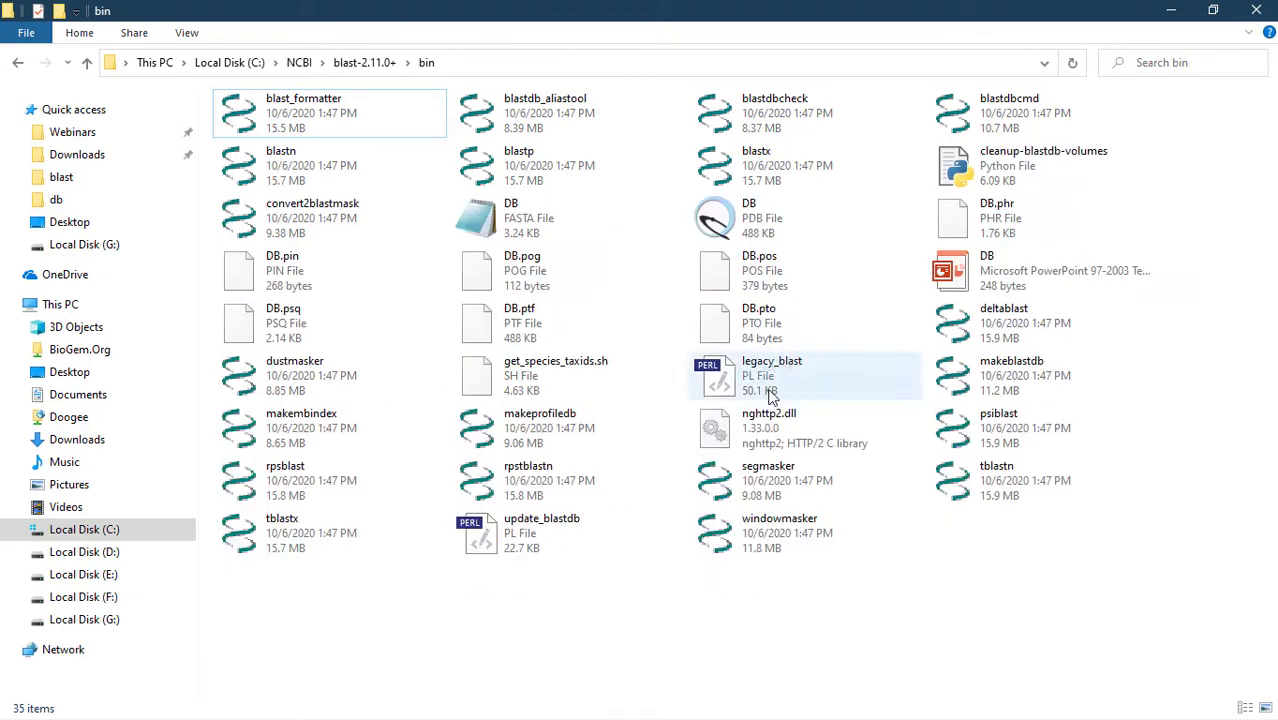
right_click(1218, 244)
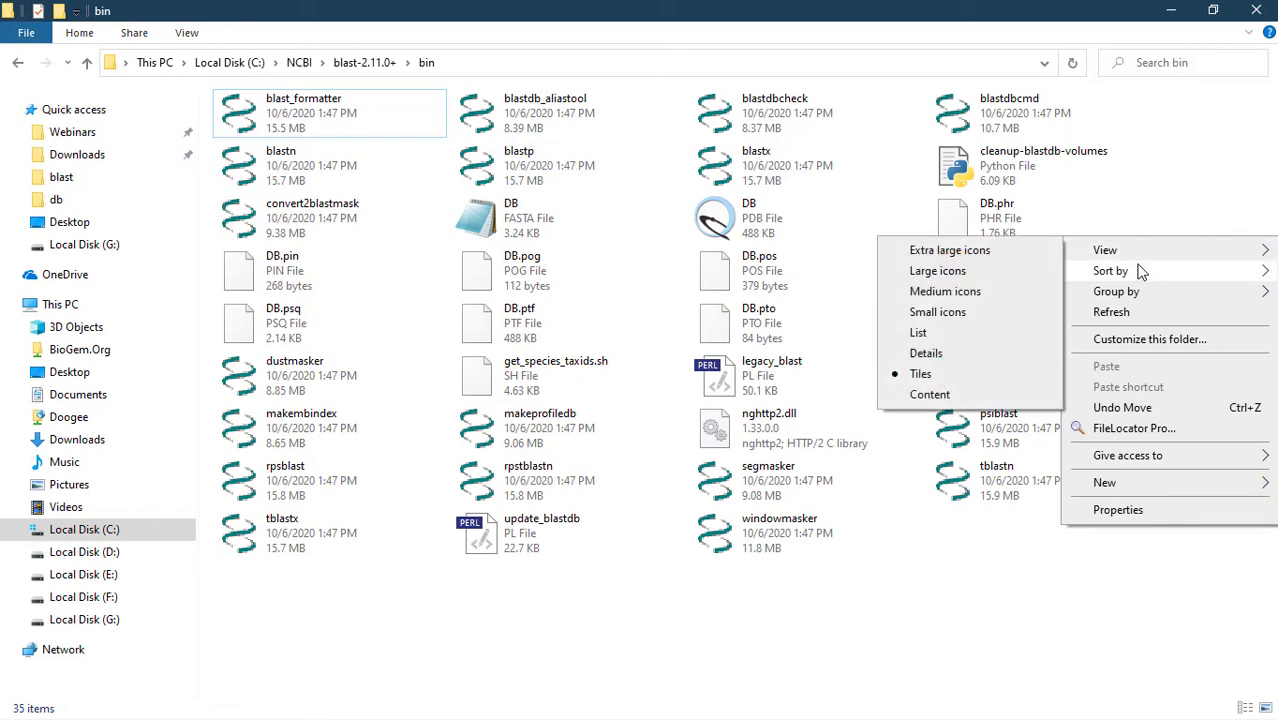
mouse_move(1130, 271)
click(928, 318)
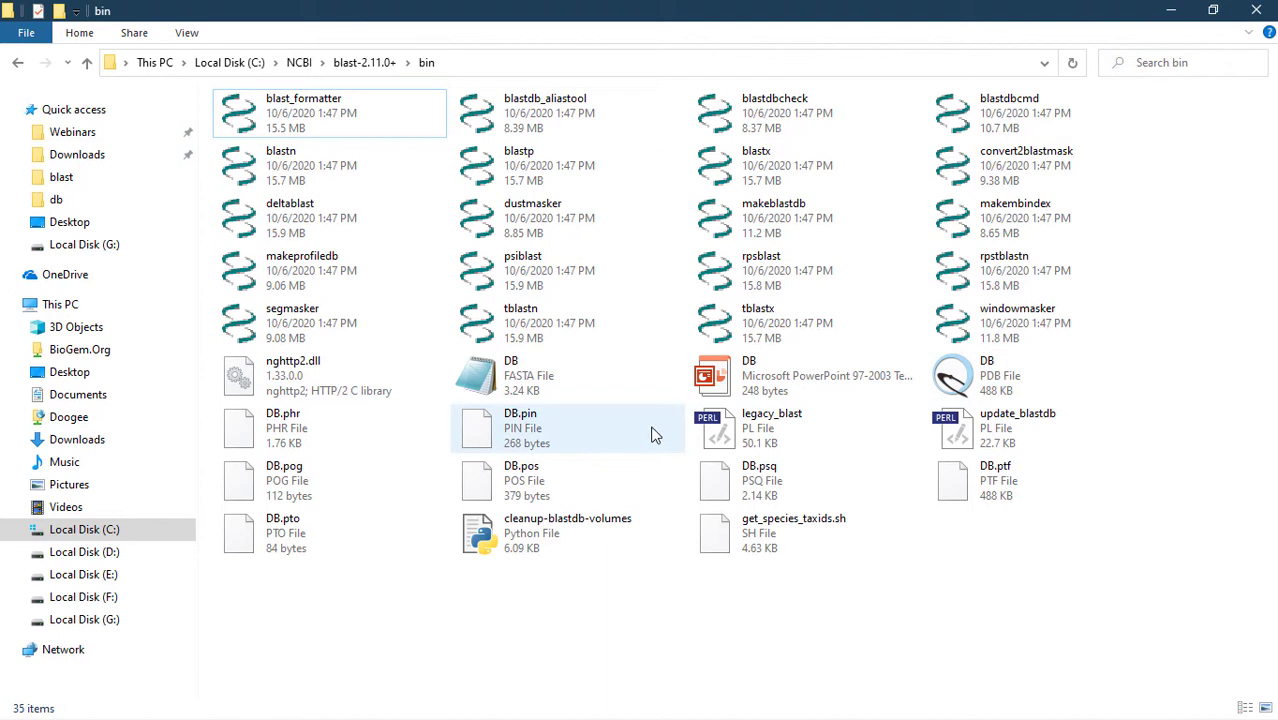
Step: Switch to the BLAST Database notes in Notepad and copy the blastdbcmd command for displaying the list of records
click(1171, 11)
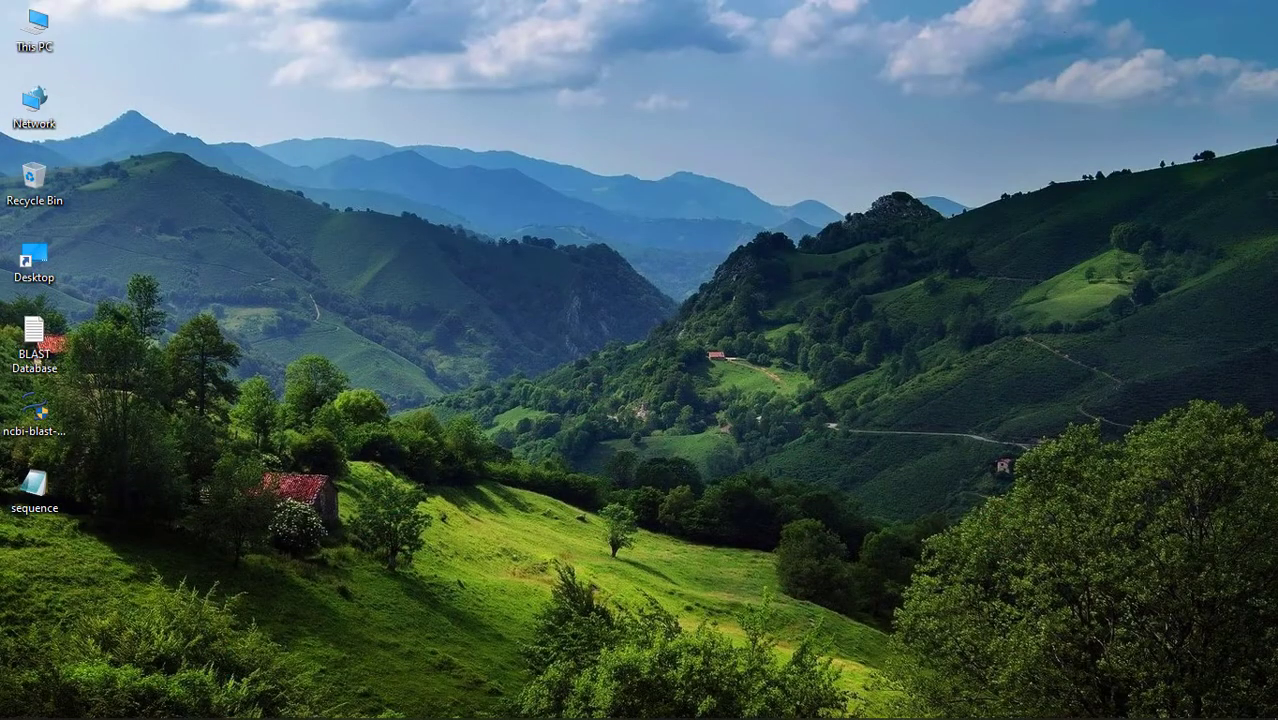
click(677, 703)
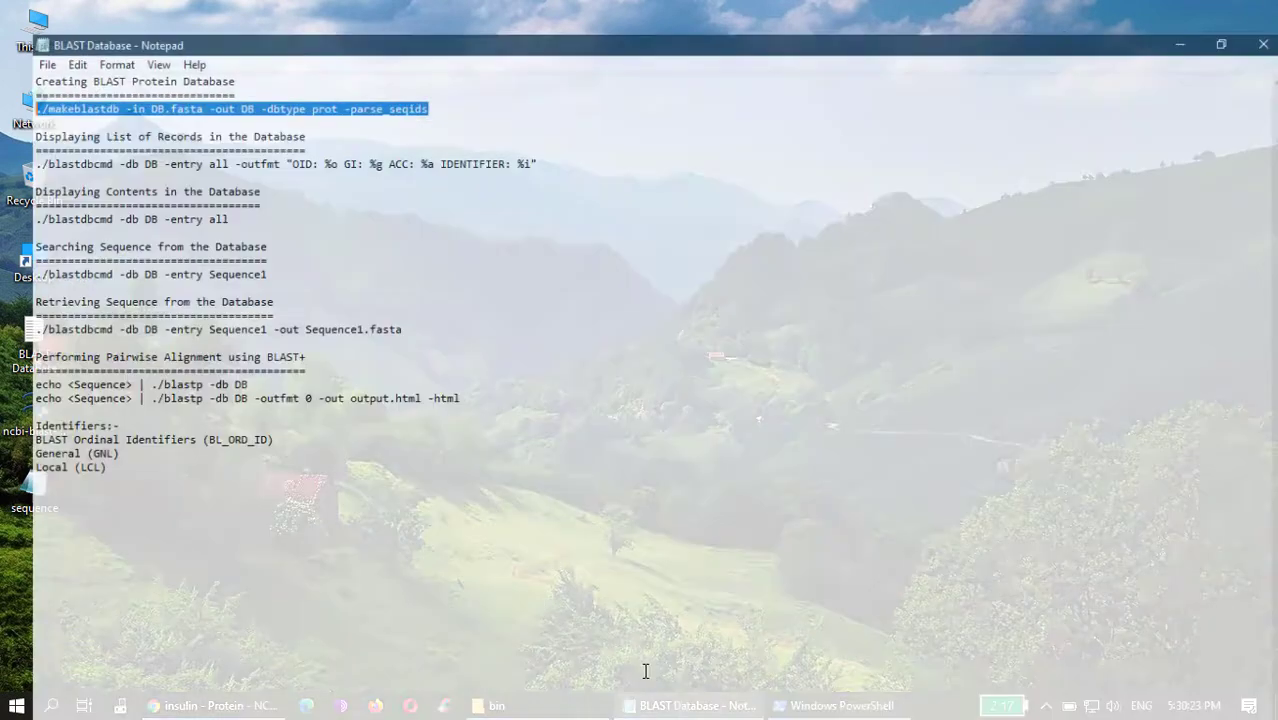
drag(4, 104, 284, 110)
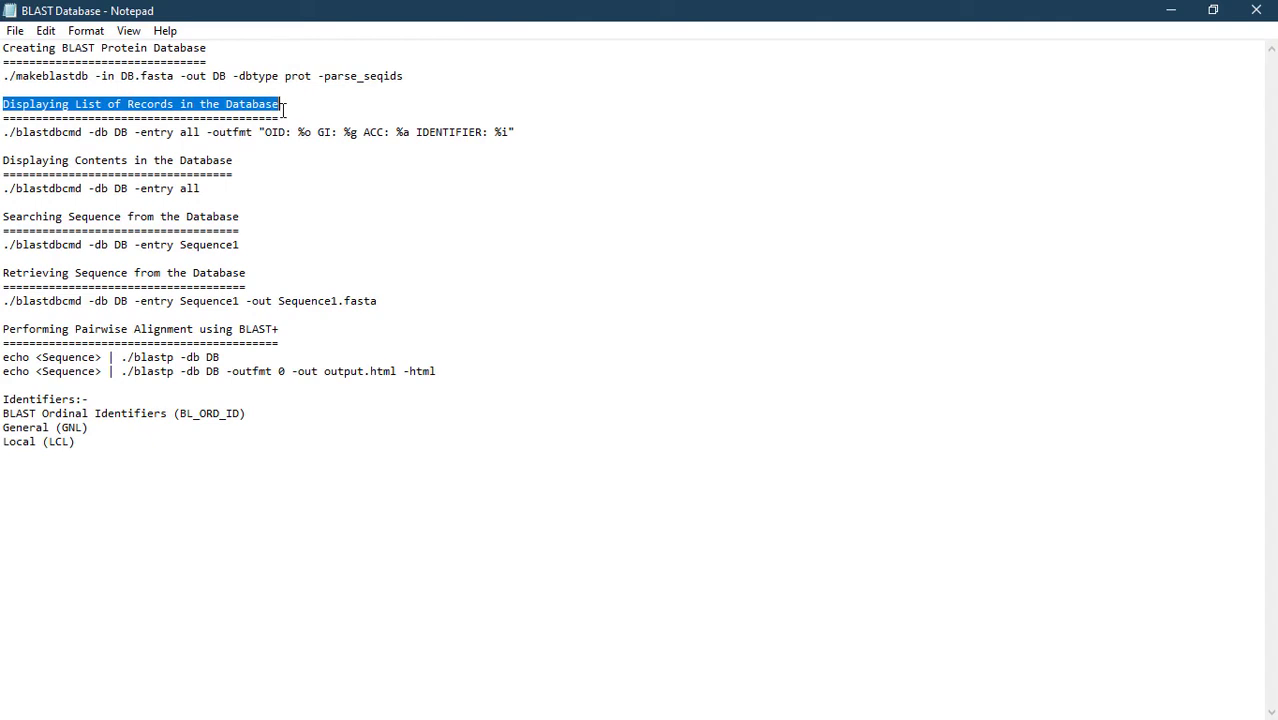
click(3, 131)
drag(3, 131, 511, 135)
right_click(508, 137)
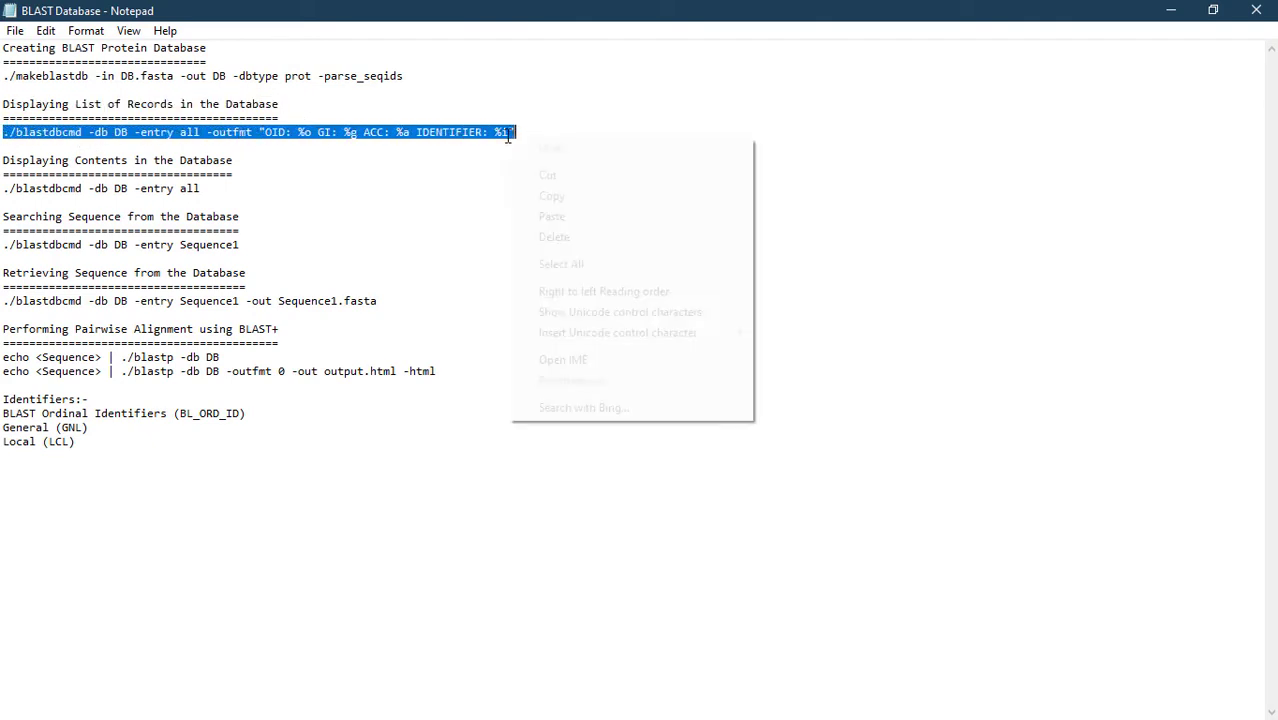
click(552, 196)
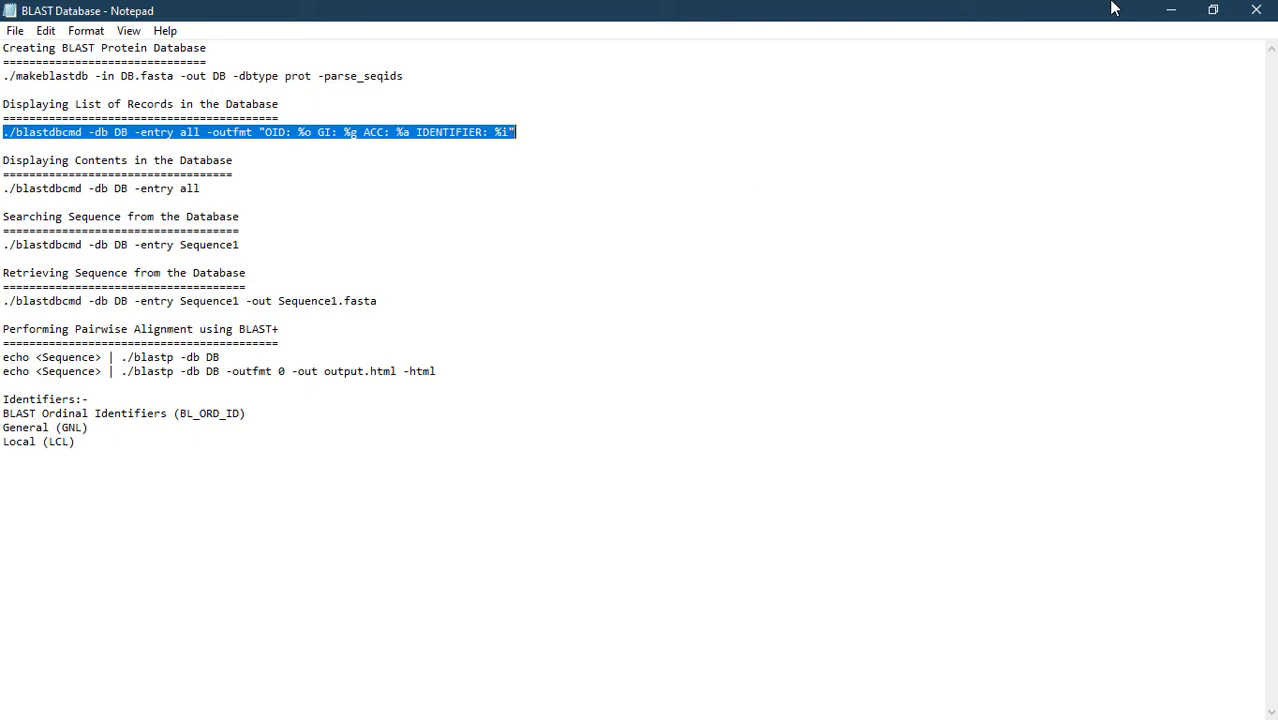
Step: Switch to PowerShell and run ./blastdbcmd -db DB -entry all -outfmt "OID: %o GI: %g ACC: %a IDENTIFIER: %i" to list the database records
key(alt+Tab)
key(Tab)
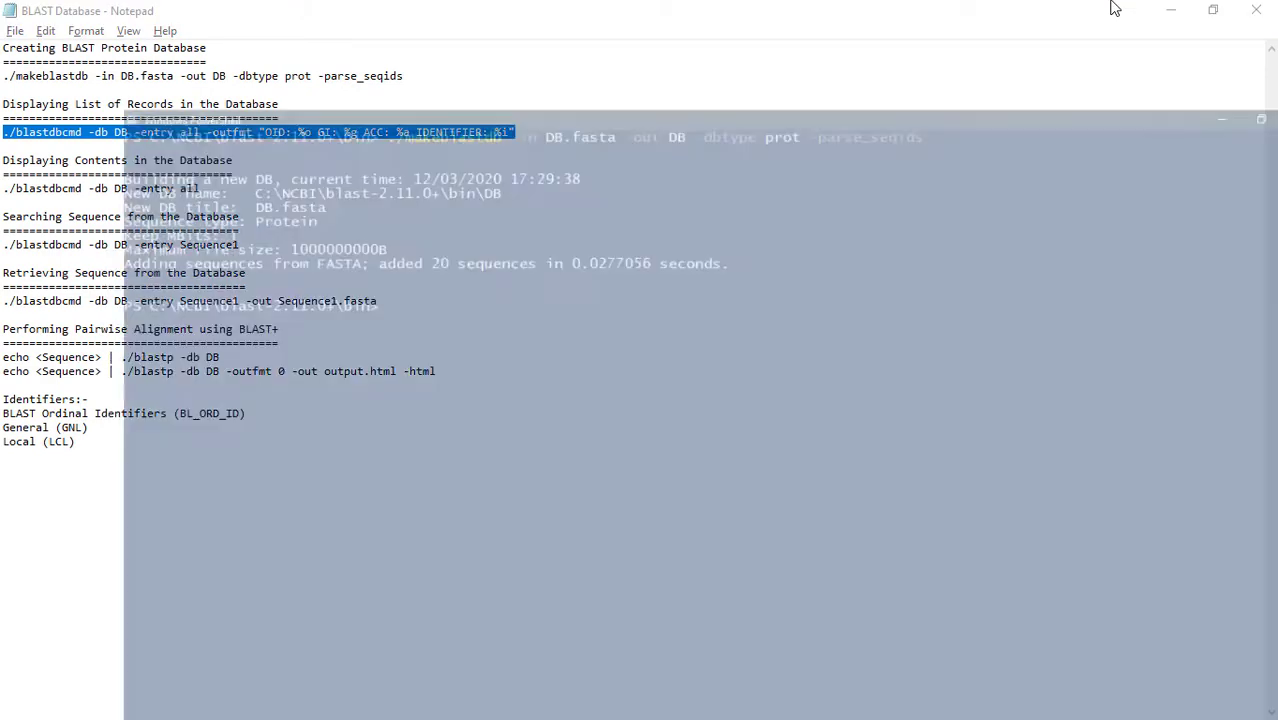
text(./)
key(ctrl+v)
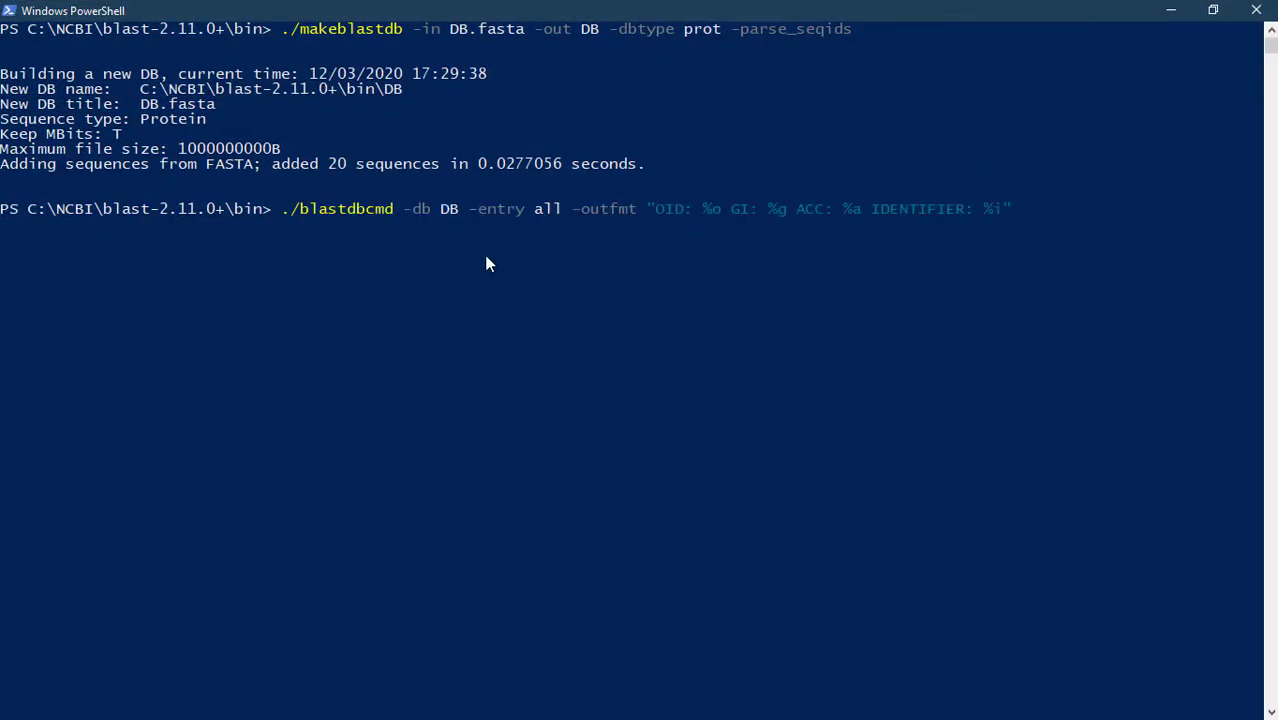
key(Return)
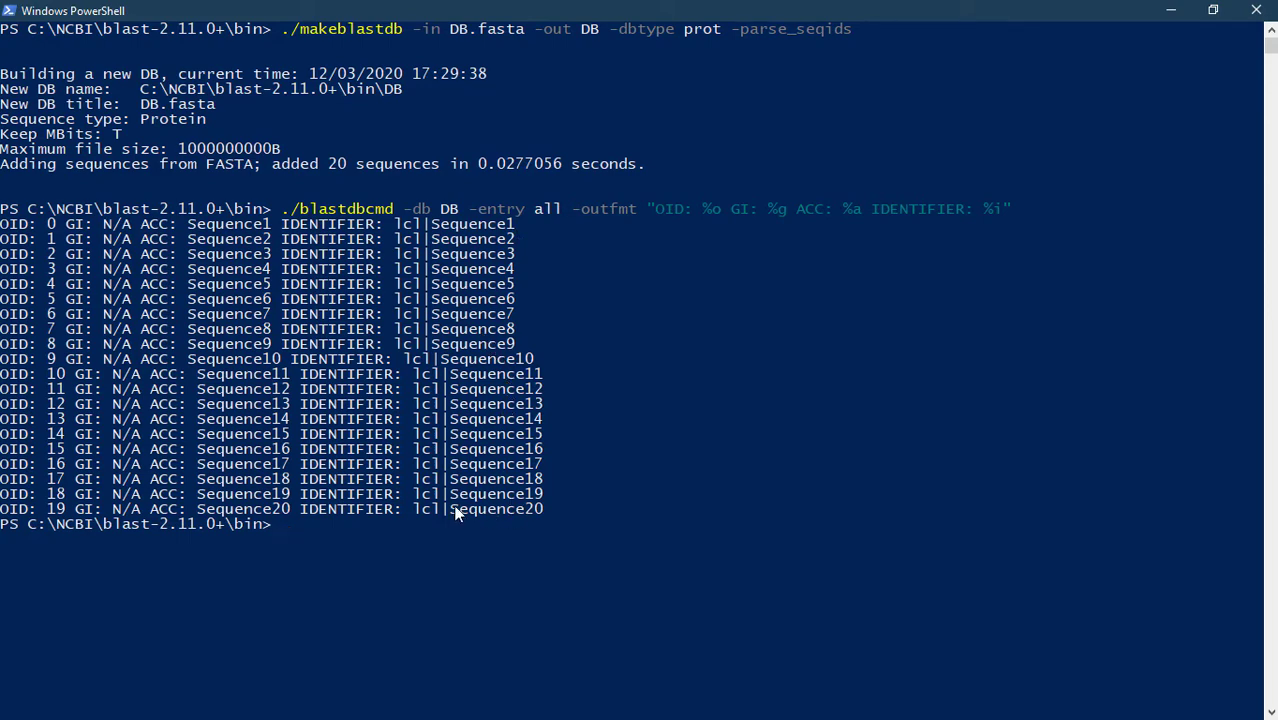
Step: Switch back to the BLAST Database notes and copy the blastdbcmd command for displaying the database contents
key(alt+Tab)
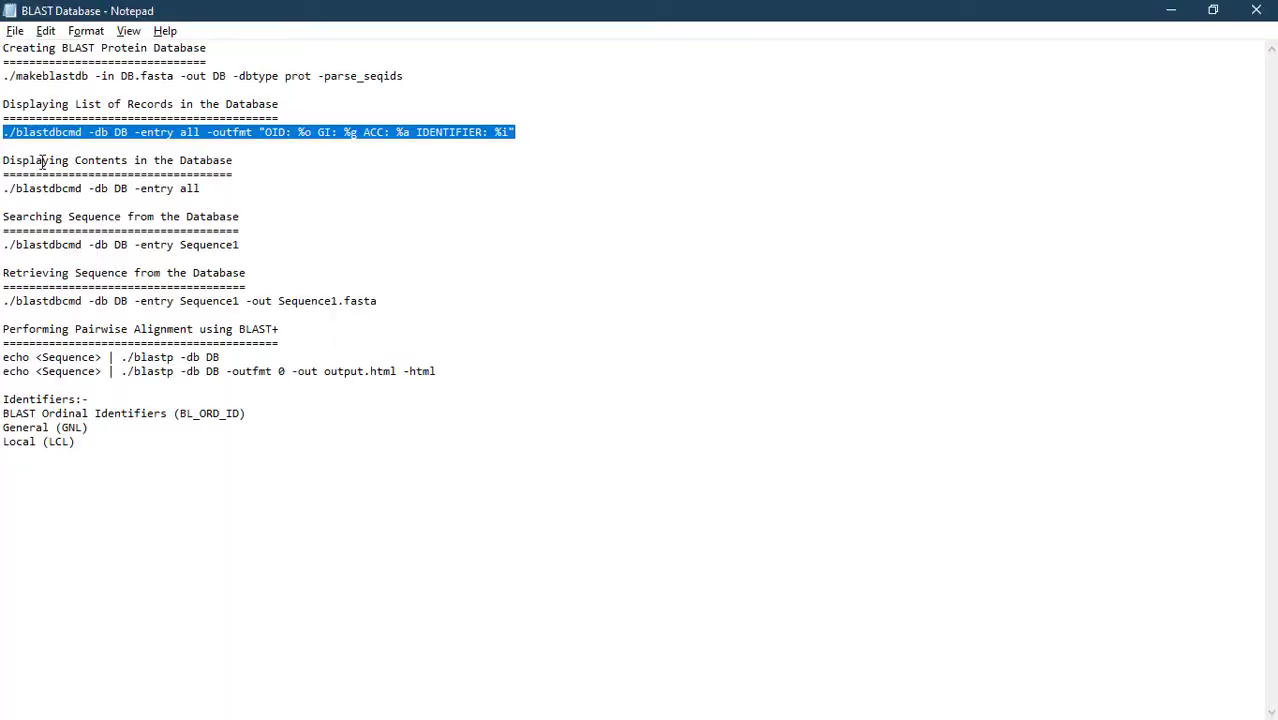
mouse_move(235, 162)
mouse_down()
mouse_move(3, 172)
mouse_move(238, 162)
mouse_up()
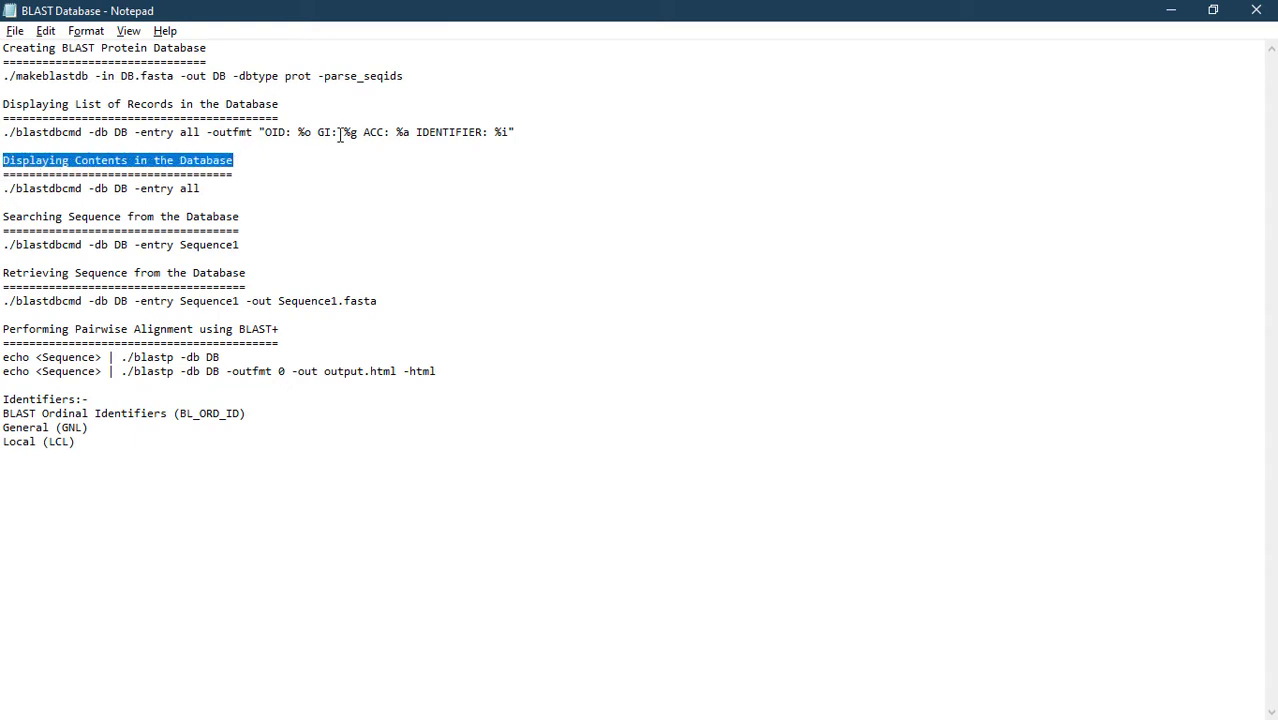
drag(204, 188, 5, 196)
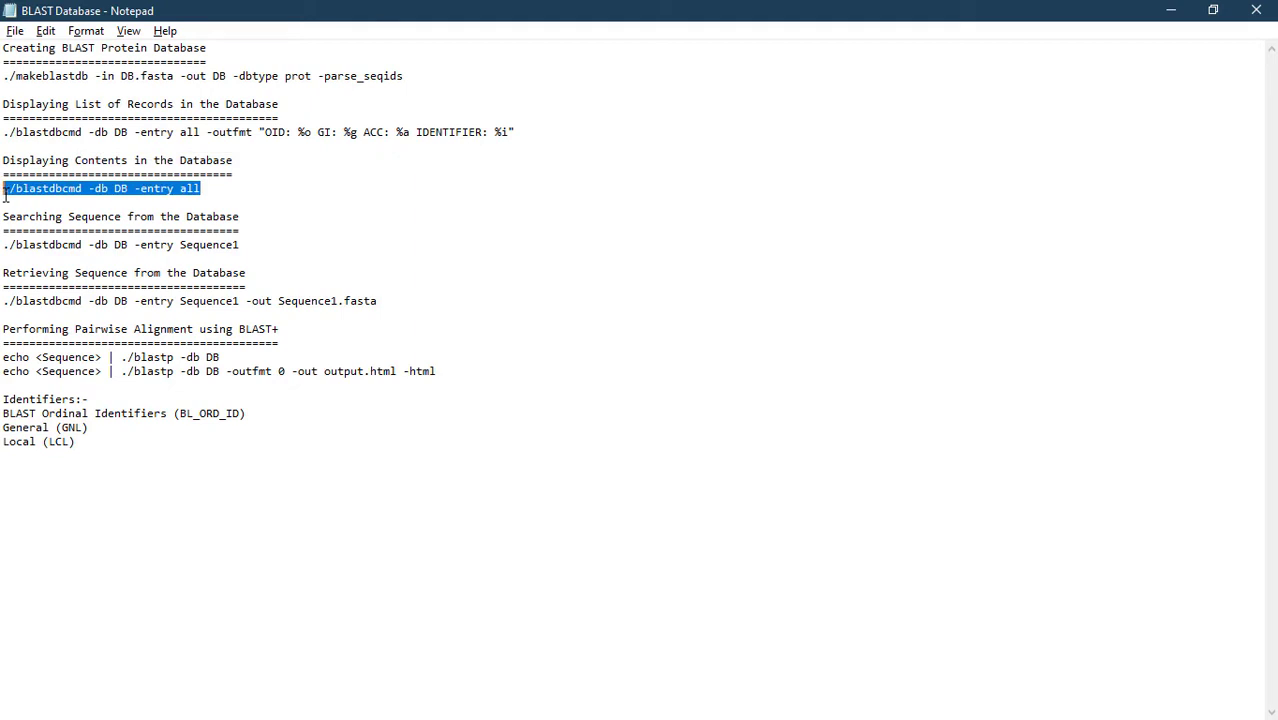
right_click(52, 190)
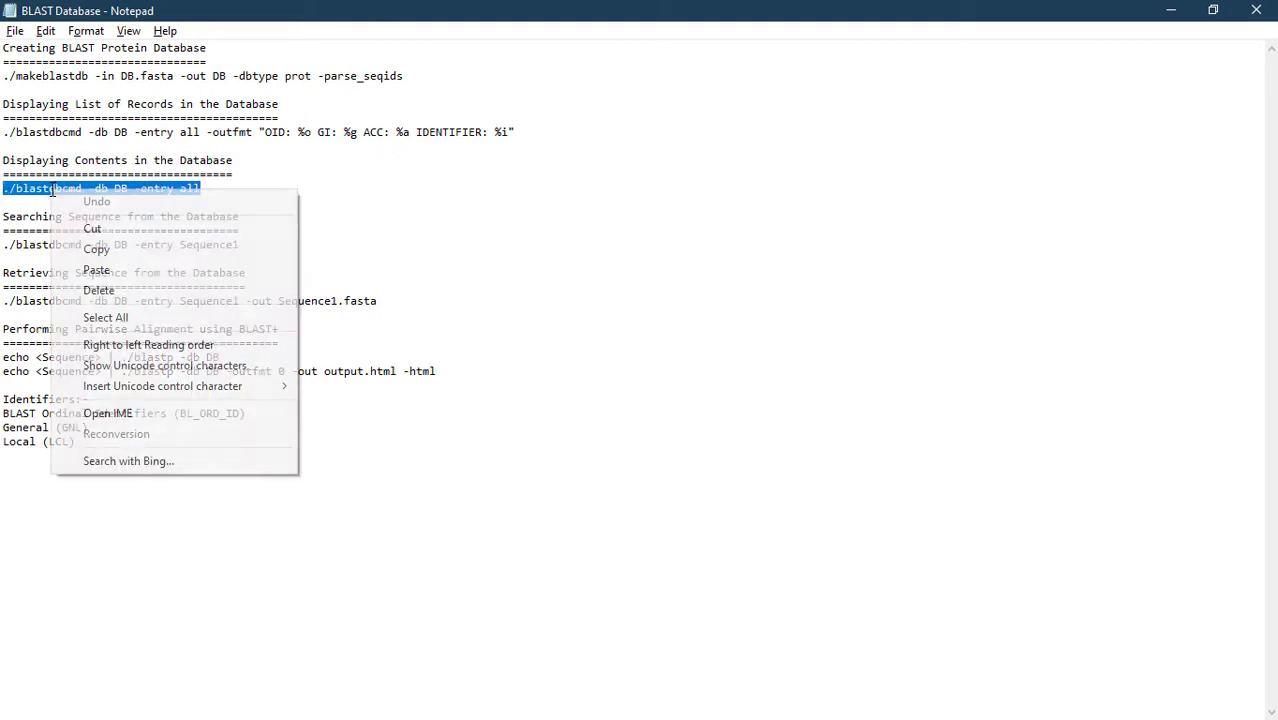
click(100, 250)
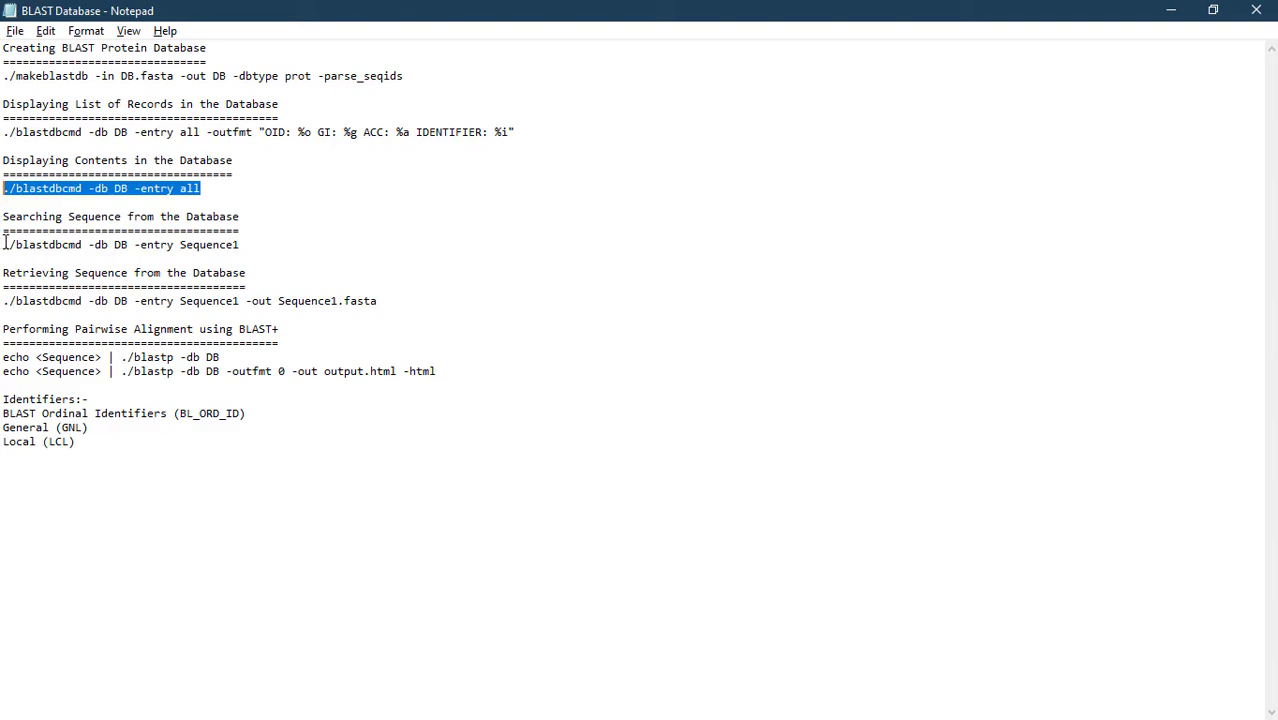
Step: Switch to PowerShell and run ./blastdbcmd -db DB -entry all to display the database contents
key(alt+Tab)
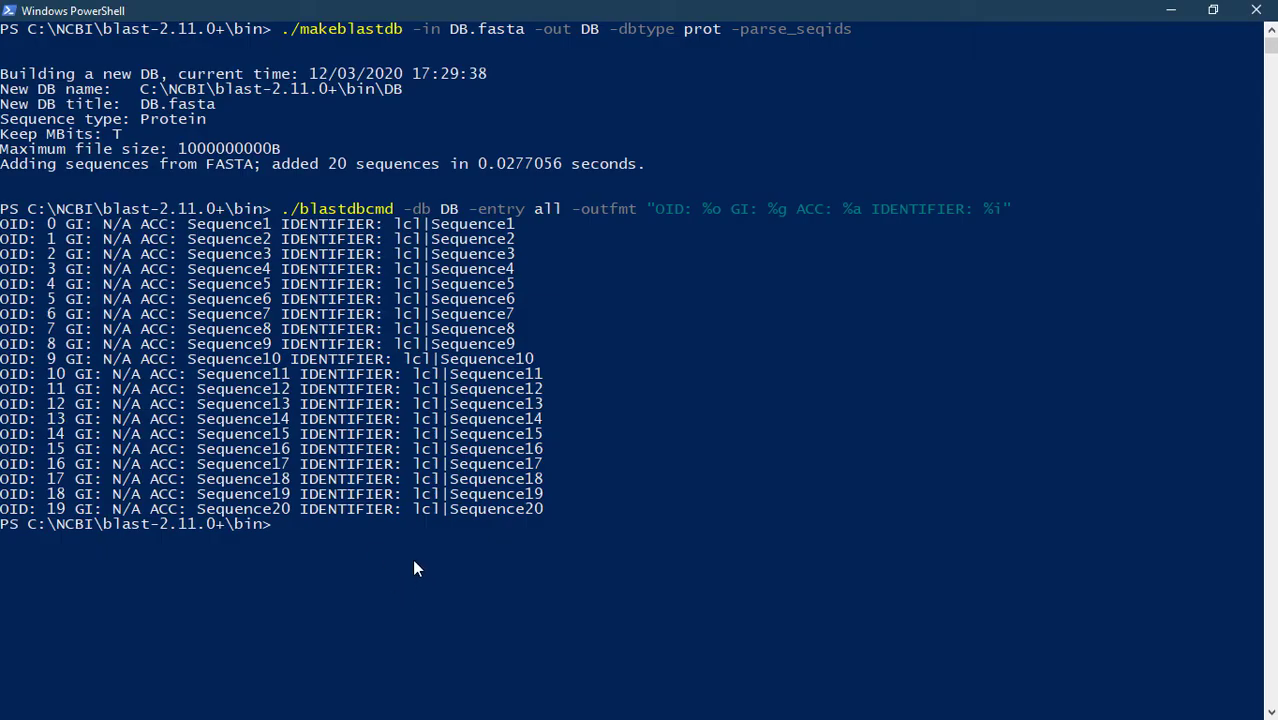
scroll(414, 560, down, 8)
right_click(366, 213)
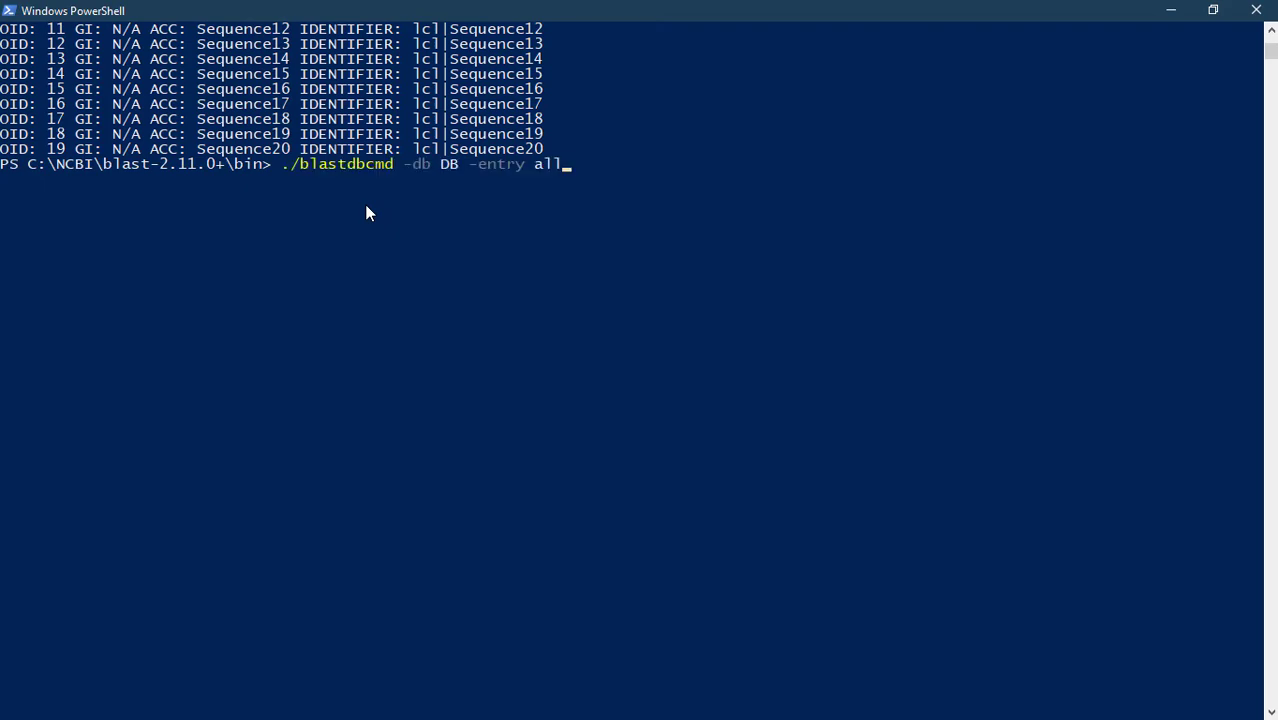
key(Return)
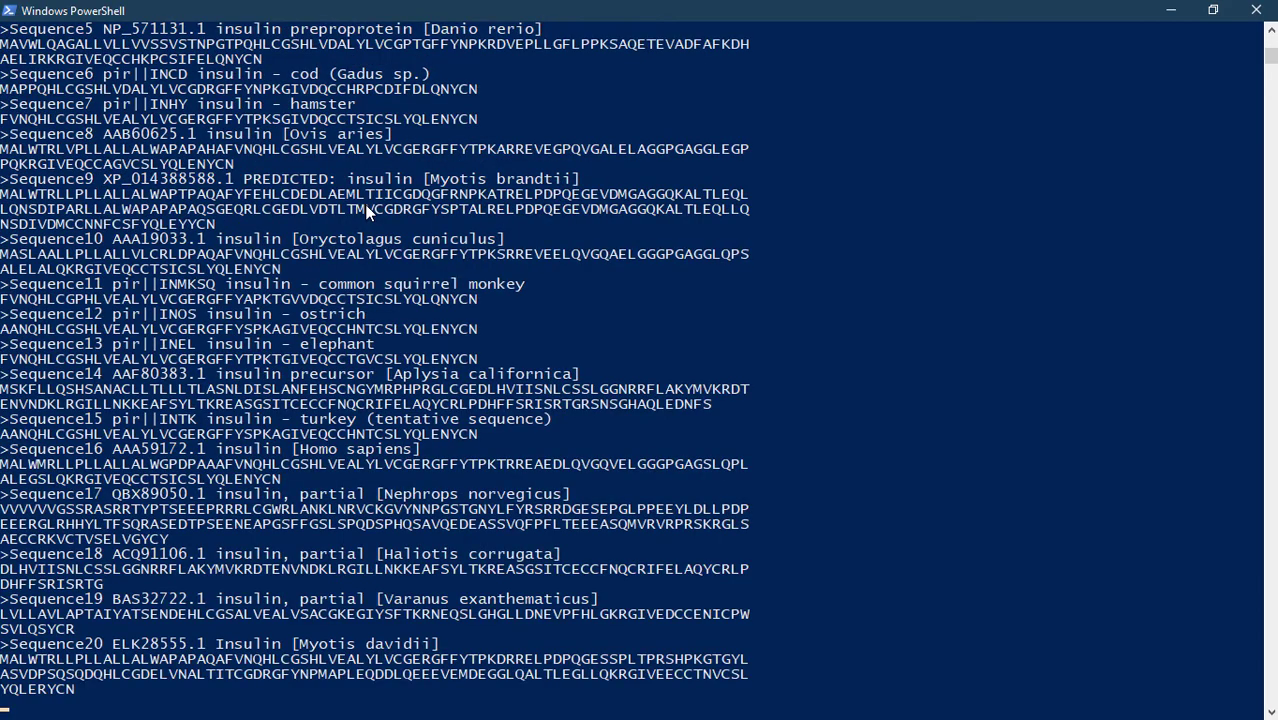
Step: Review the FASTA records printed for the whole database, from Sequence1 through Sequence20
scroll(364, 204, up, 9)
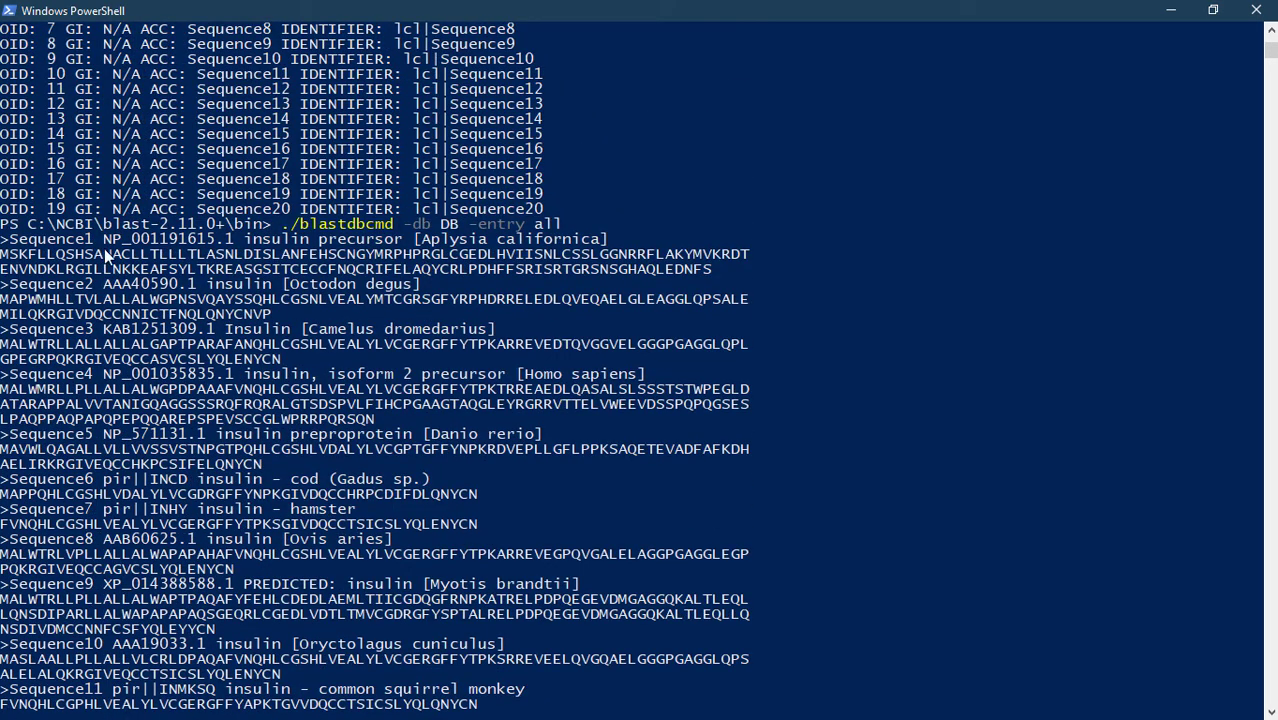
scroll(130, 258, down, 9)
scroll(132, 254, up, 5)
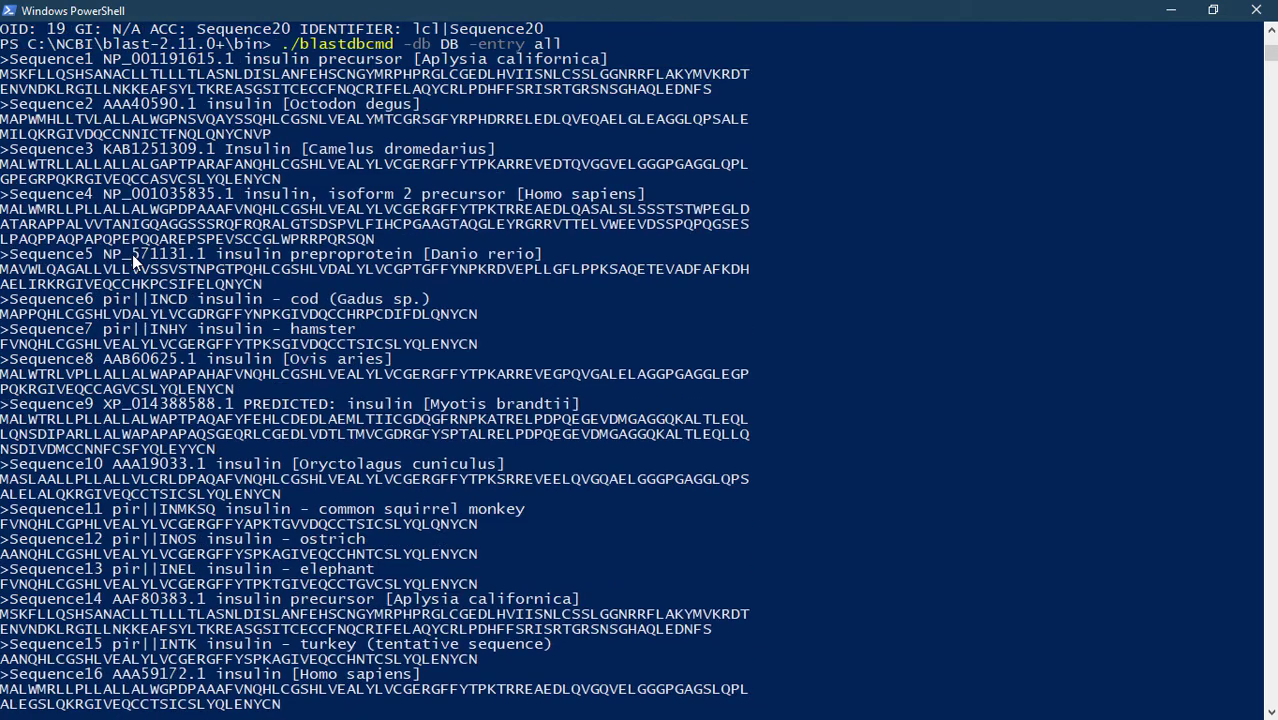
scroll(132, 254, up, 4)
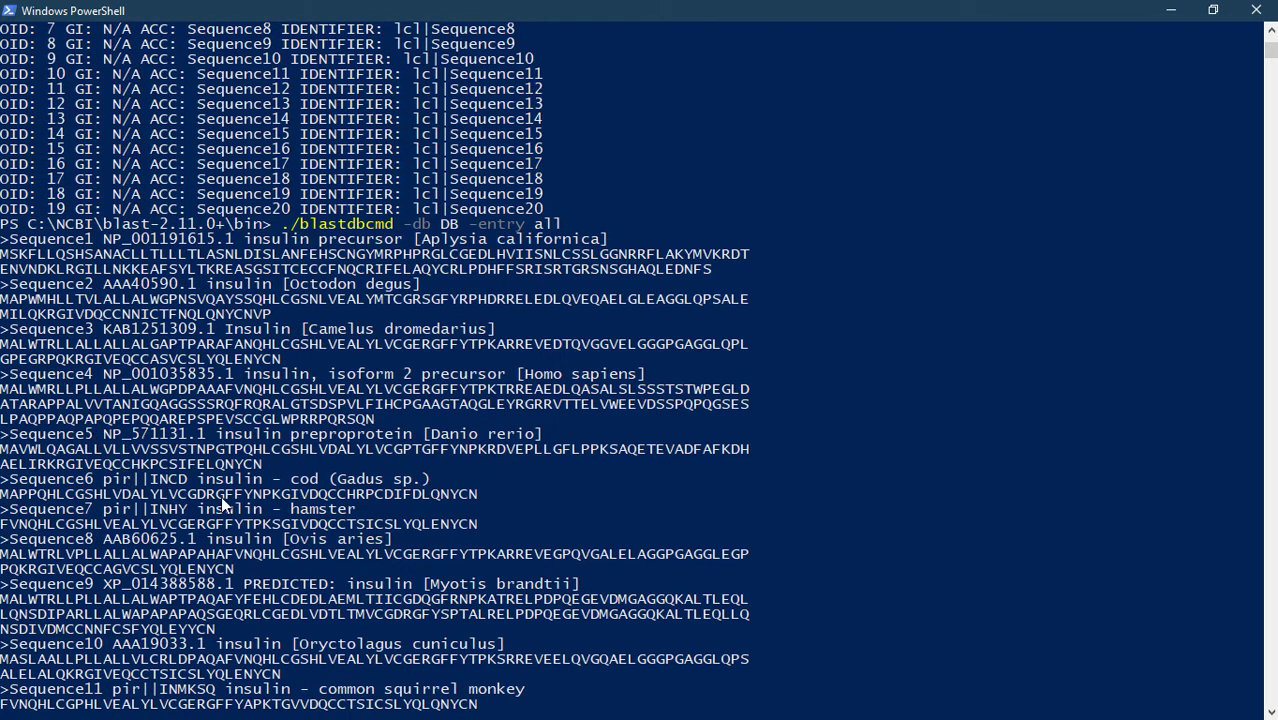
scroll(222, 505, down, 8)
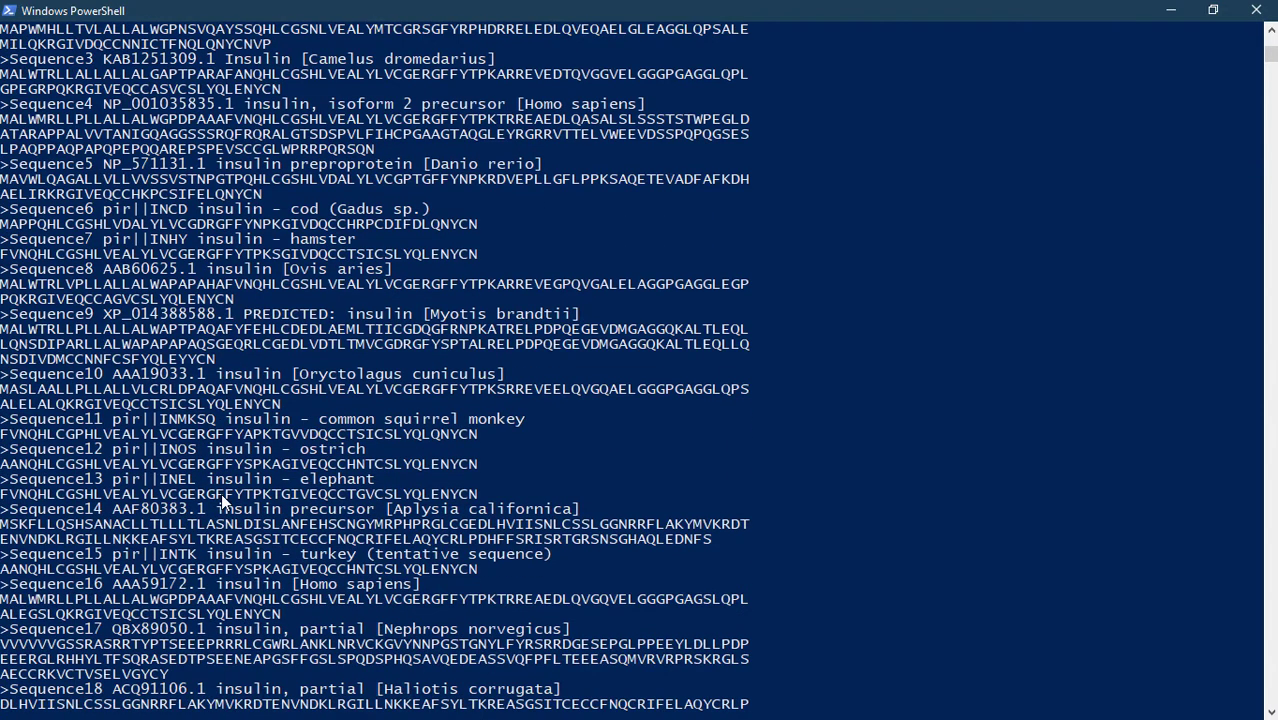
scroll(224, 481, down, 2)
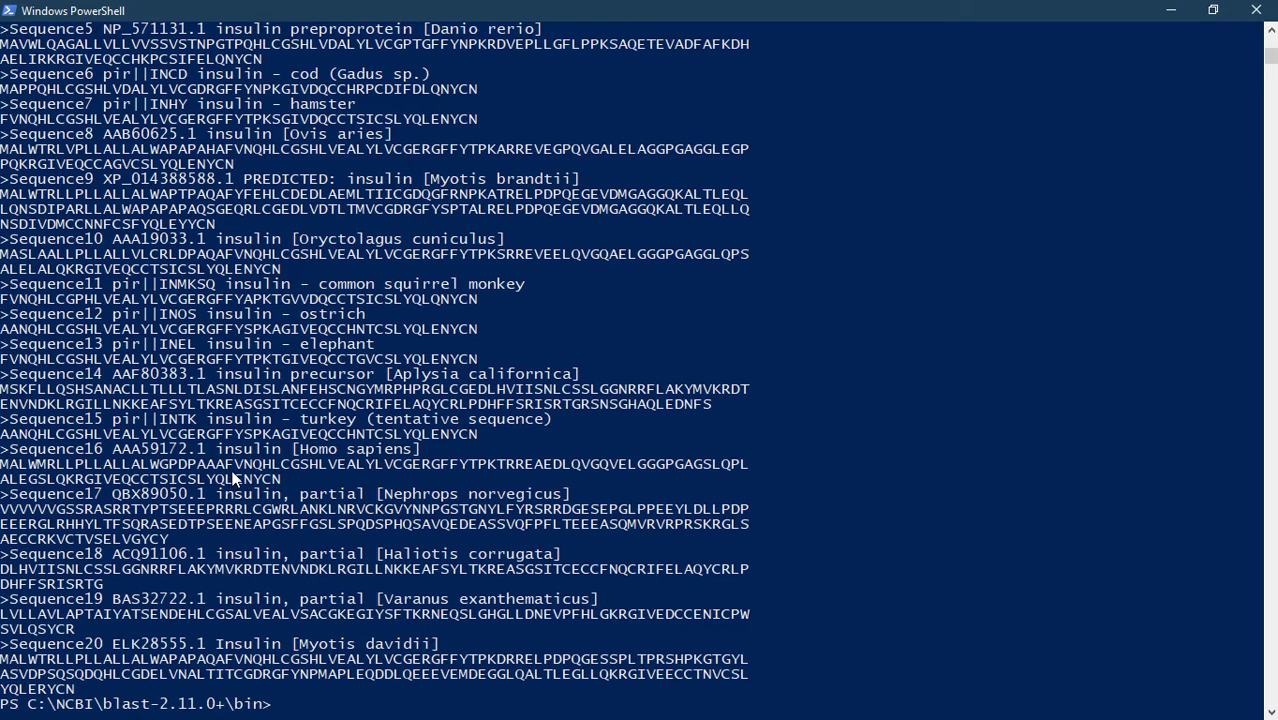
scroll(235, 470, down, 7)
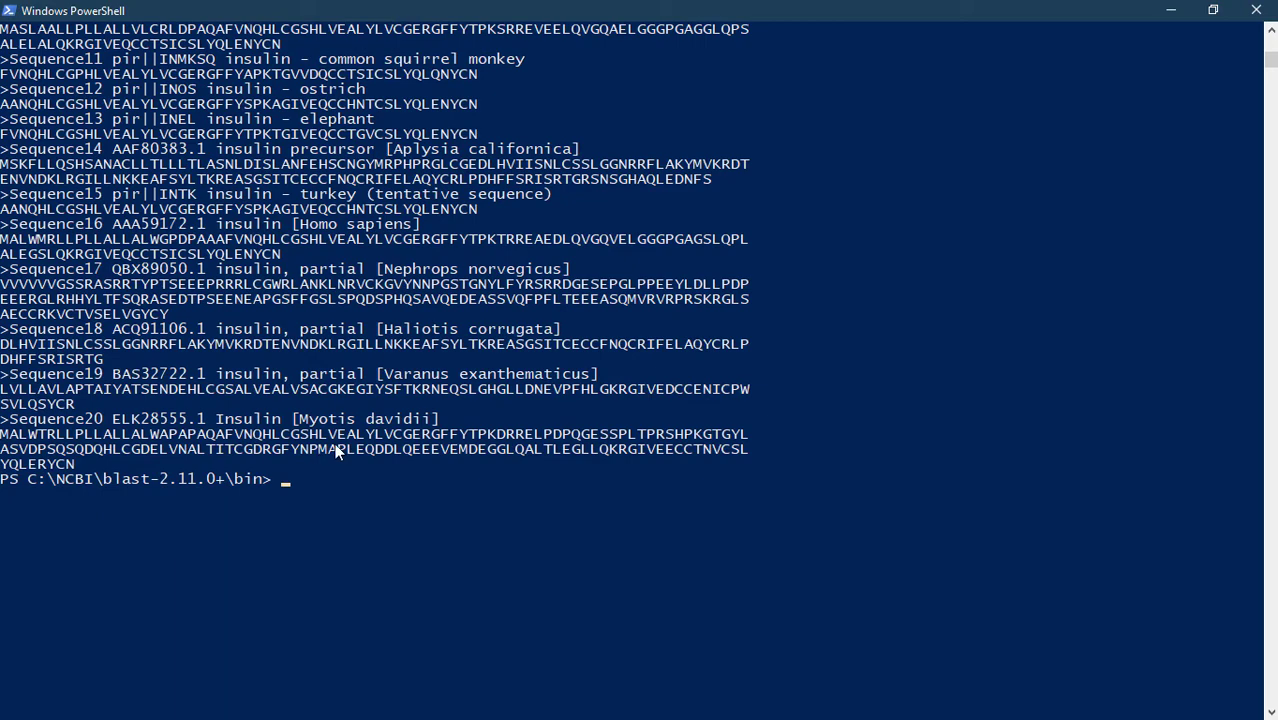
scroll(335, 452, down, 3)
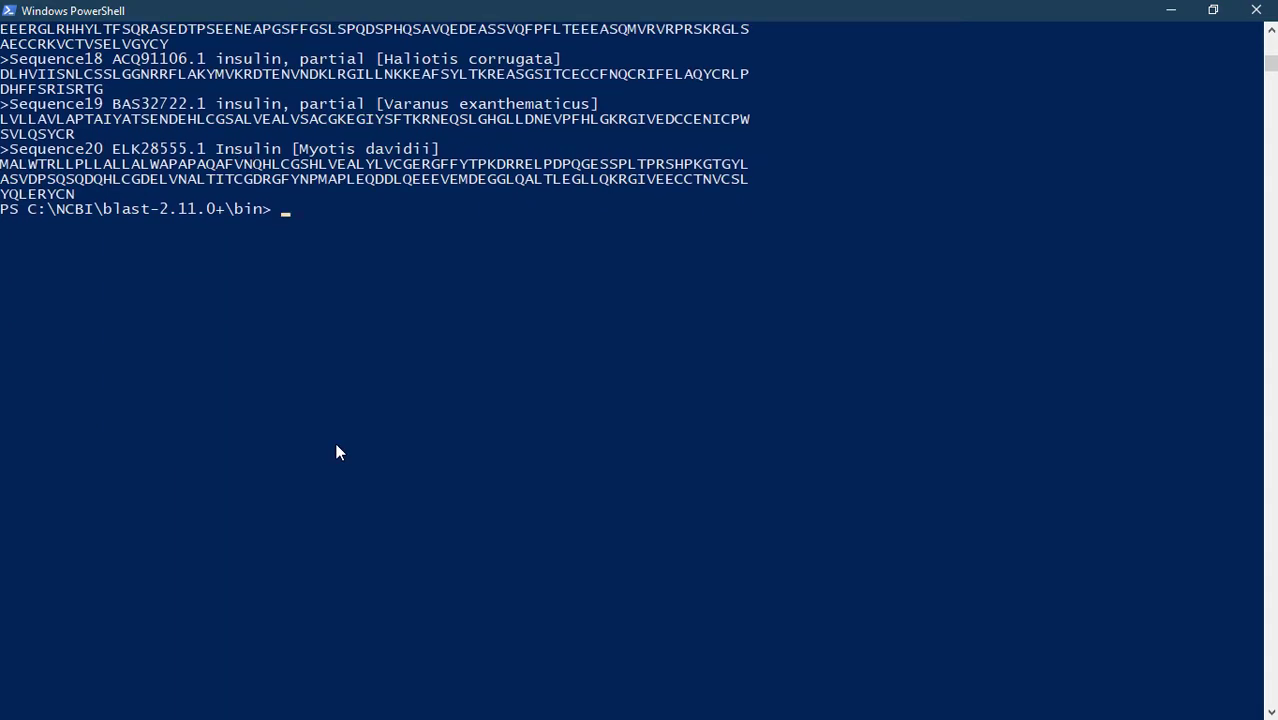
Step: Switch back to the BLAST Database notes and copy the blastdbcmd command for searching a sequence from the database
key(alt+Tab)
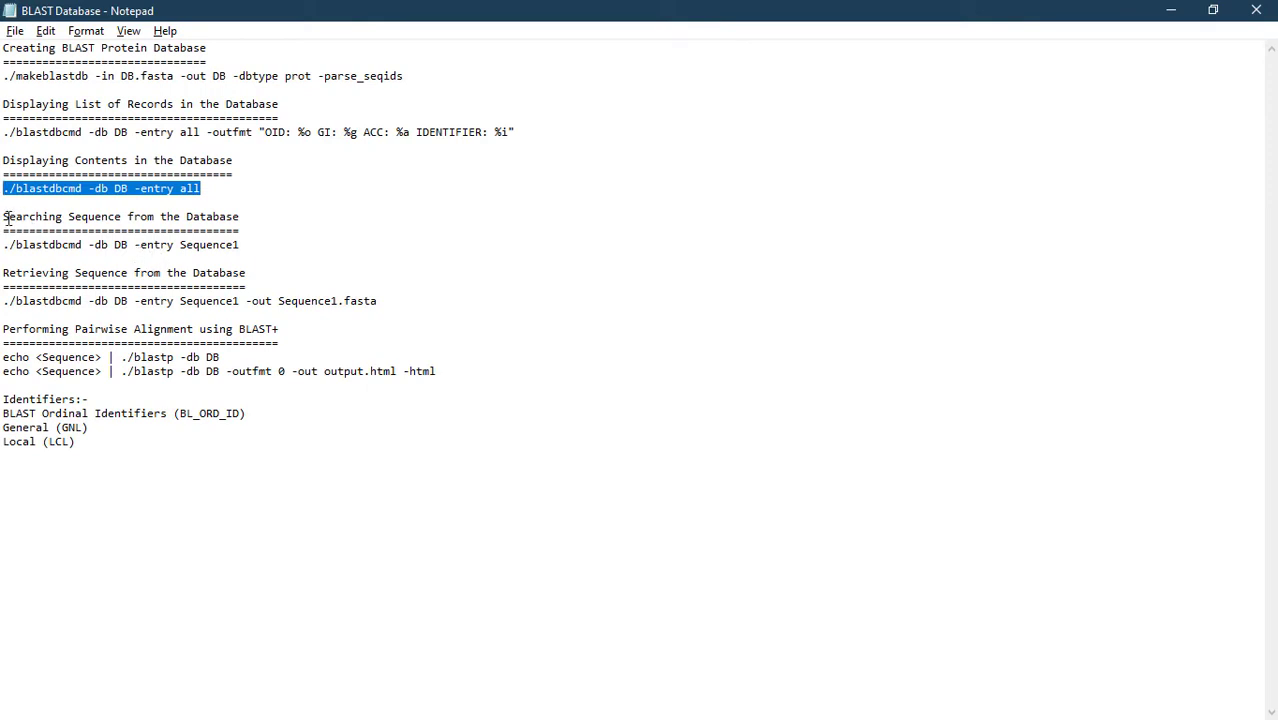
drag(3, 216, 241, 218)
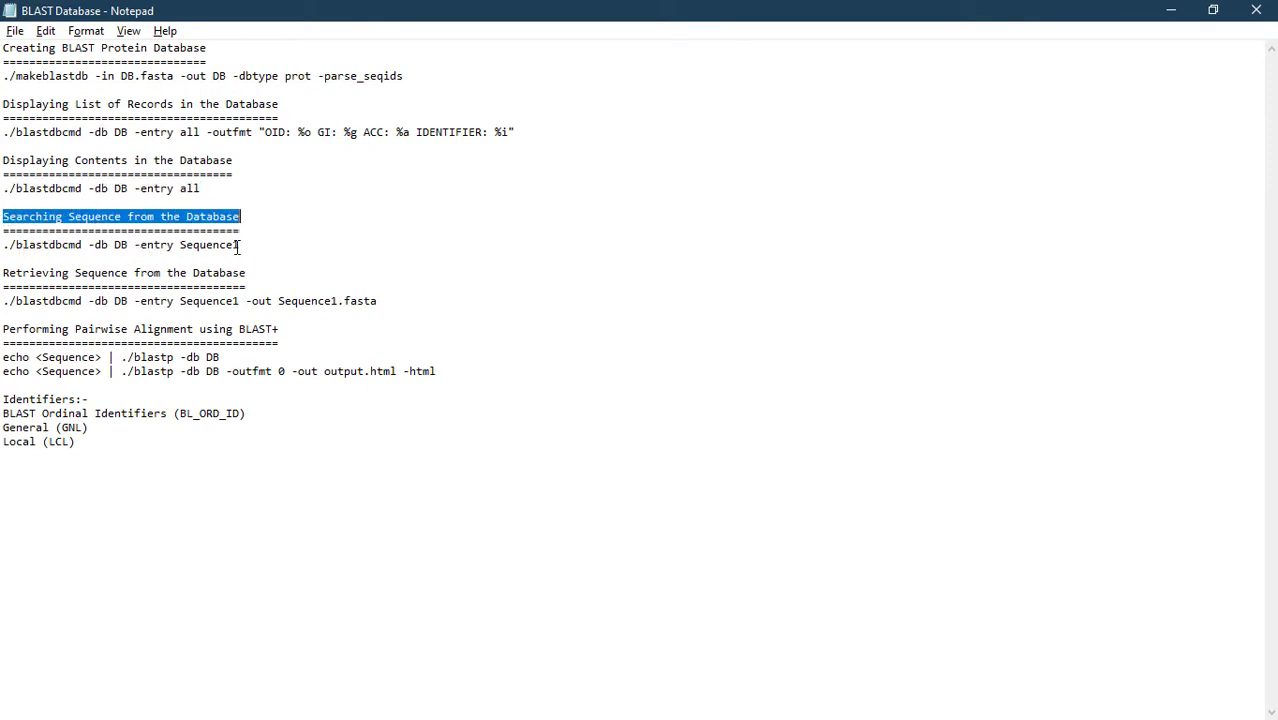
drag(241, 244, 5, 246)
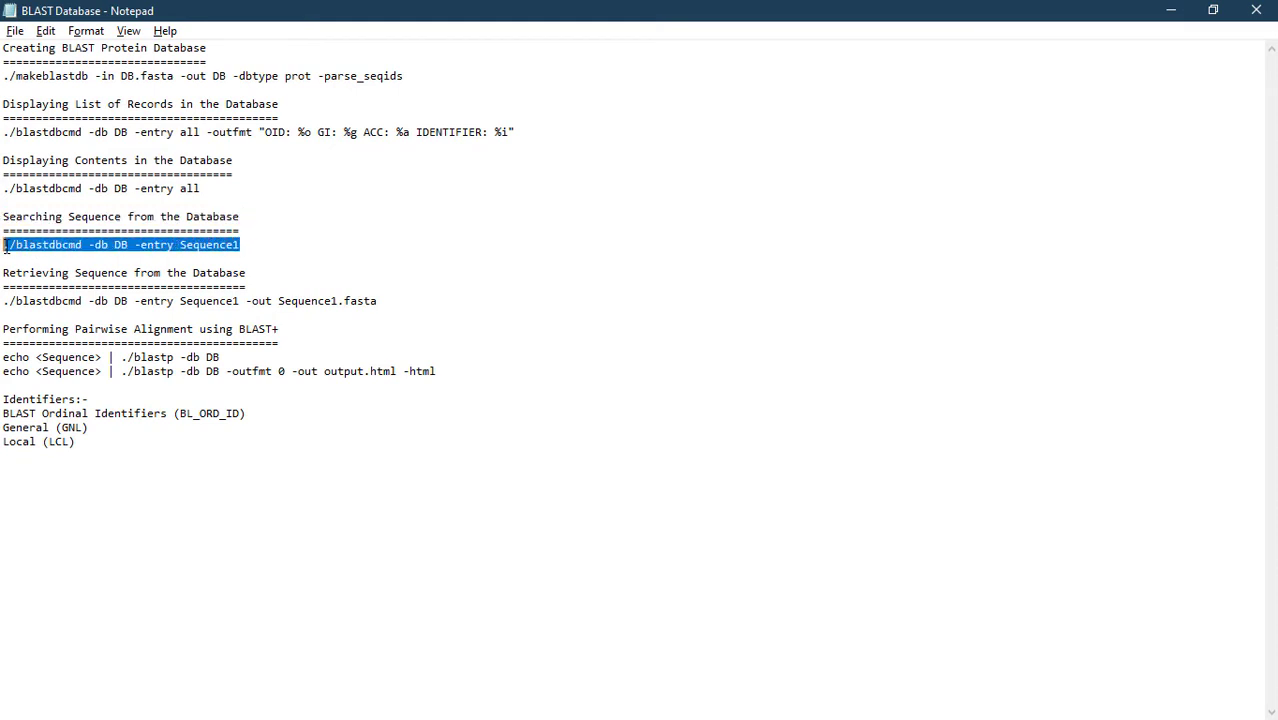
right_click(20, 248)
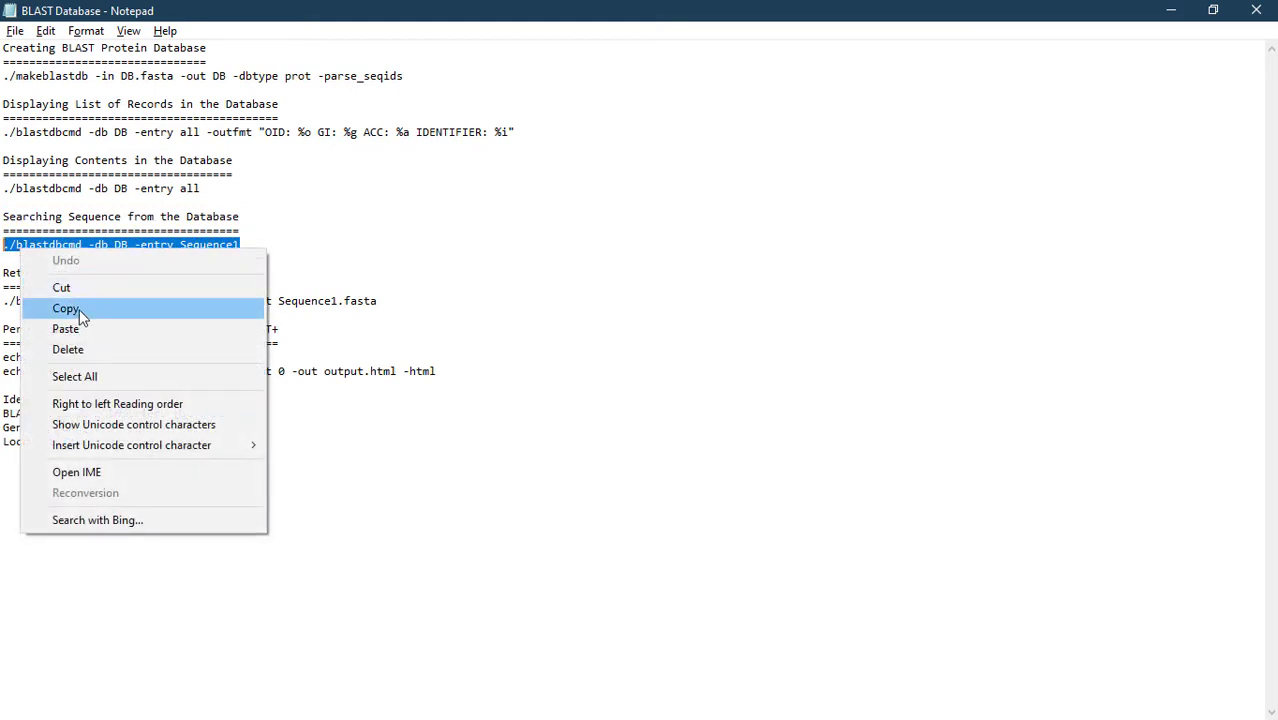
click(80, 312)
Step: Switch to PowerShell, run ./blastdbcmd -db DB -entry Sequence20, and compare the output with the Sequence20 record in the full listing
key(alt+Tab)
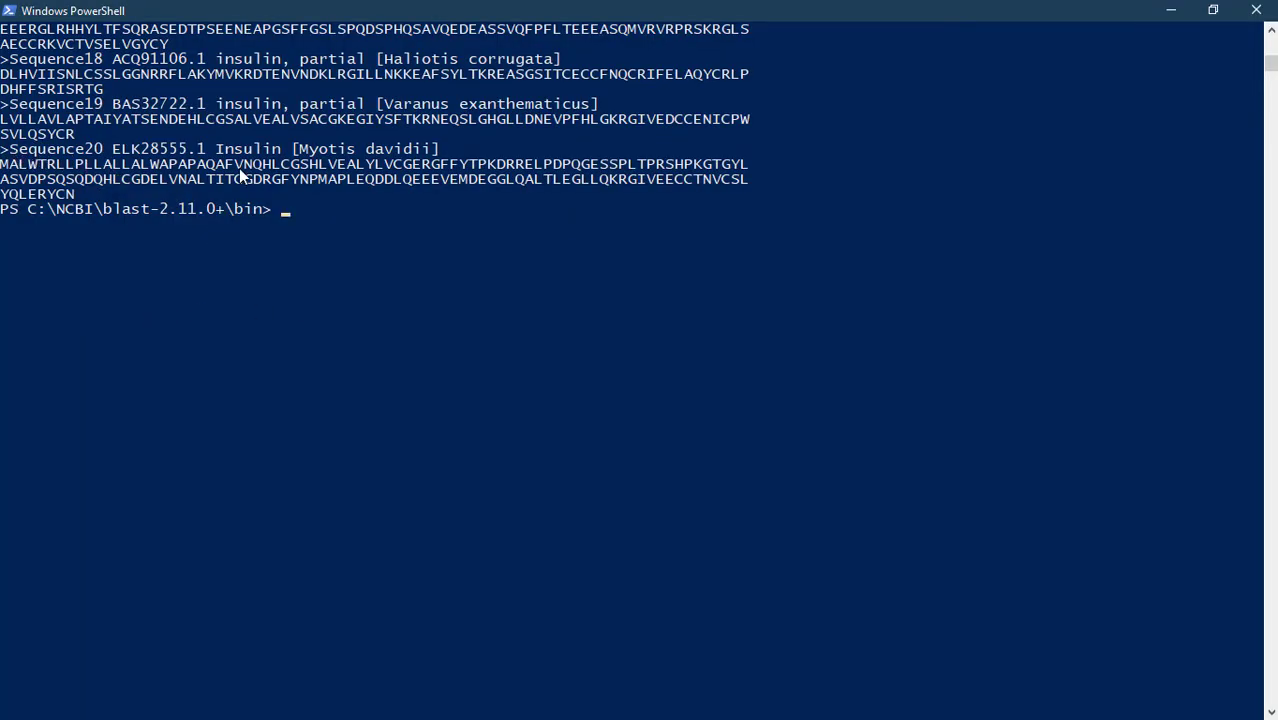
right_click(311, 214)
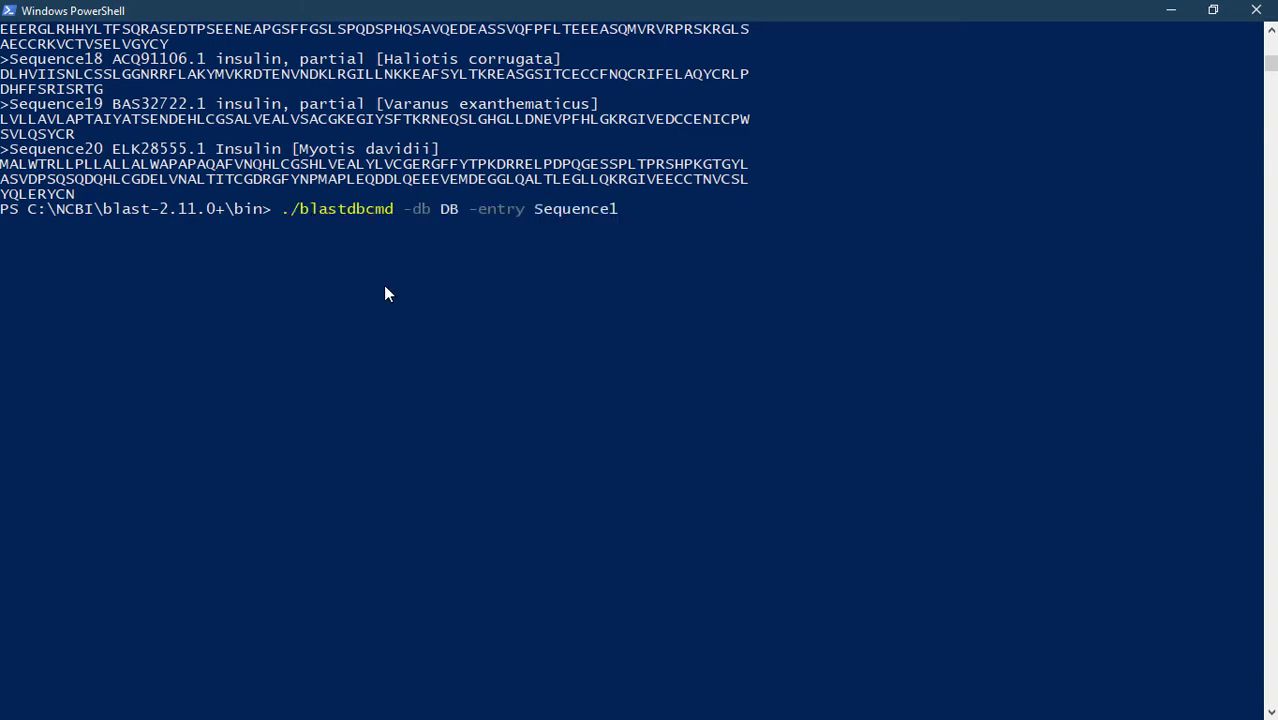
key(BackSpace)
text(20)
key(Return)
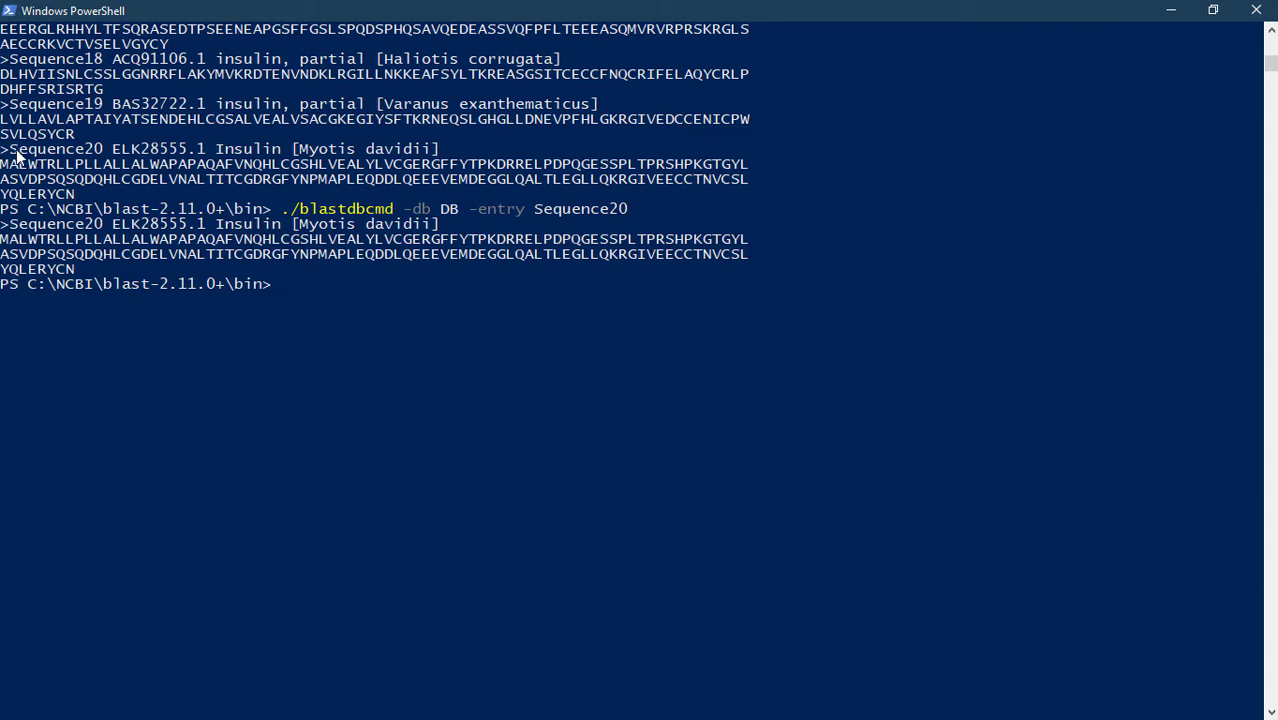
drag(12, 150, 82, 197)
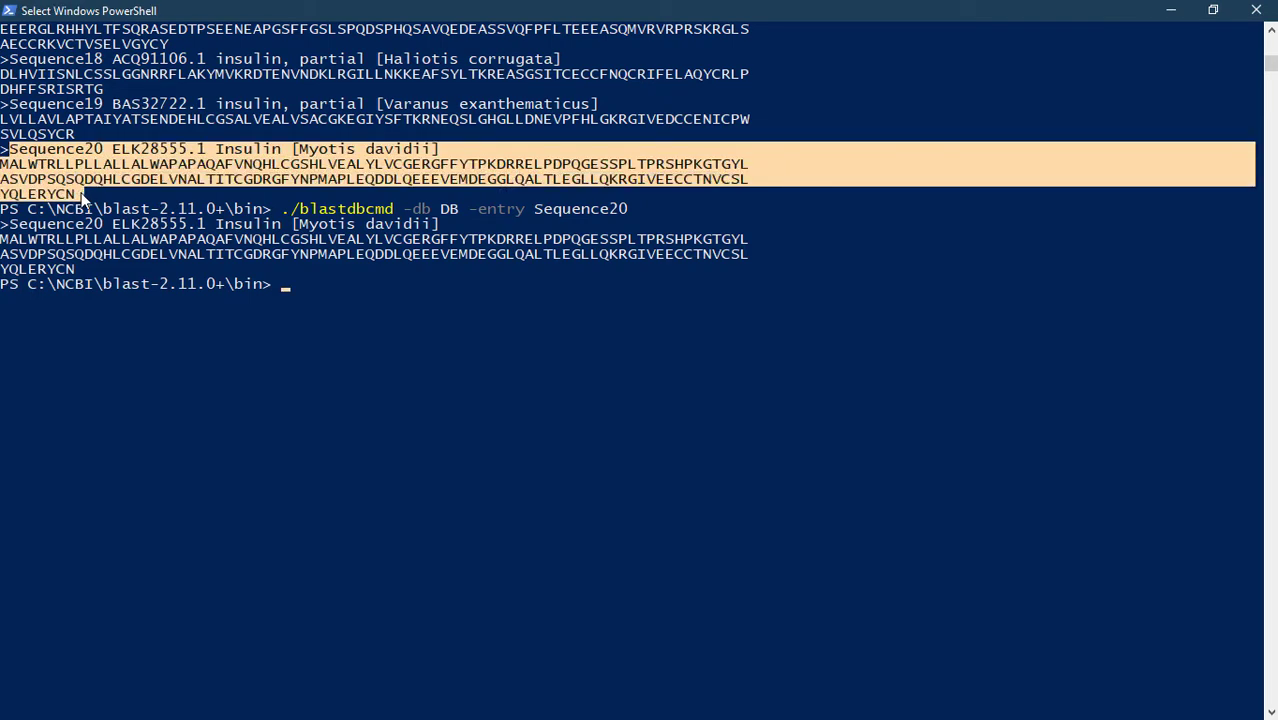
click(302, 286)
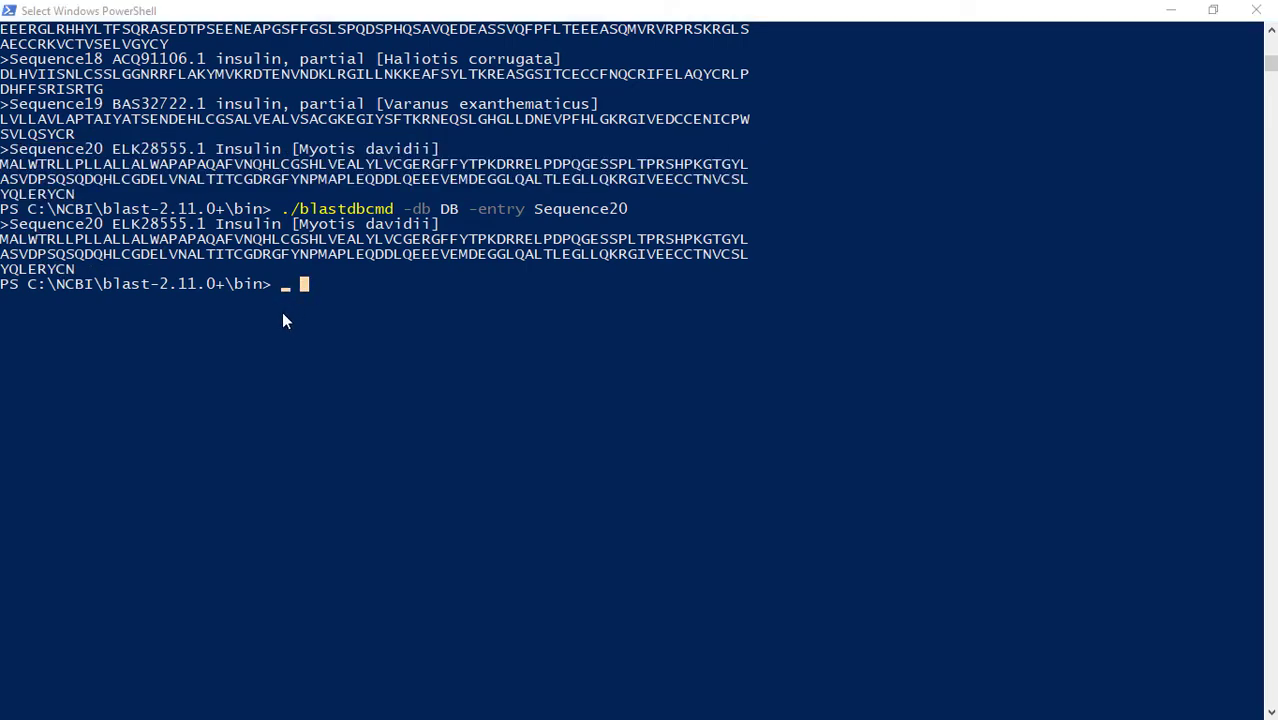
Step: Switch back to the BLAST Database notes and copy the blastdbcmd command for retrieving a sequence from the database
key(alt+Tab)
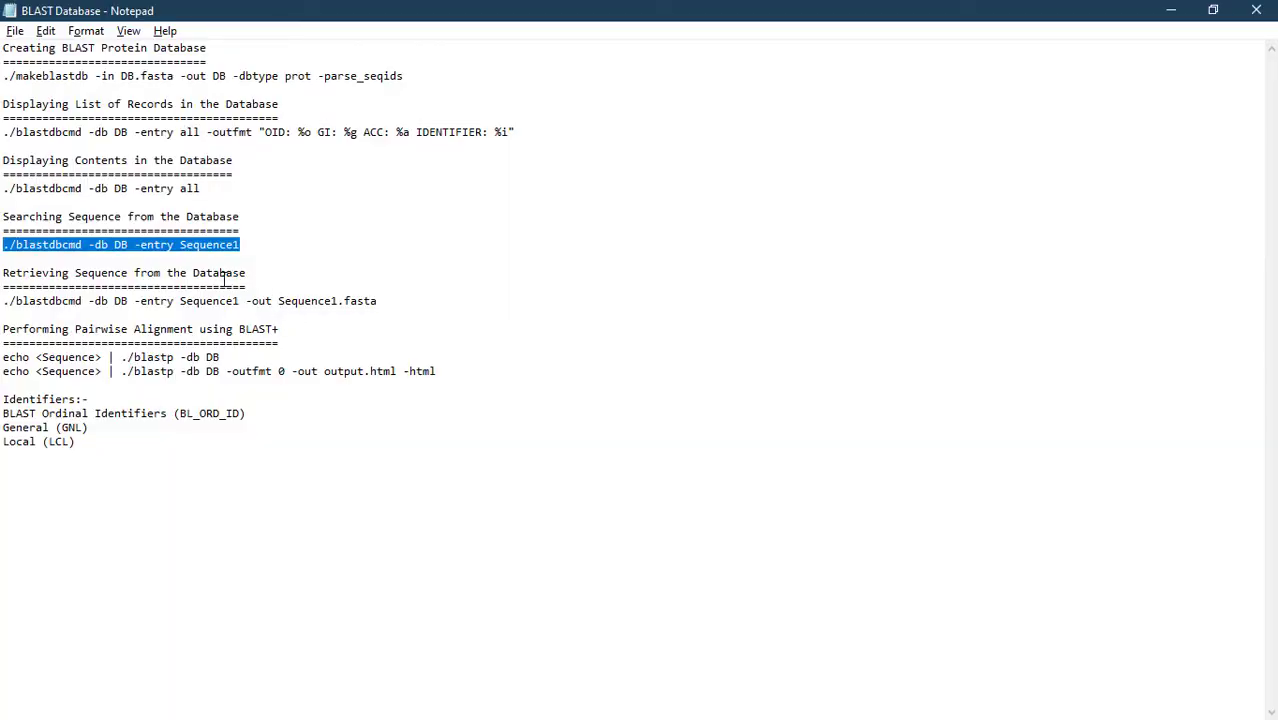
drag(247, 274, 3, 278)
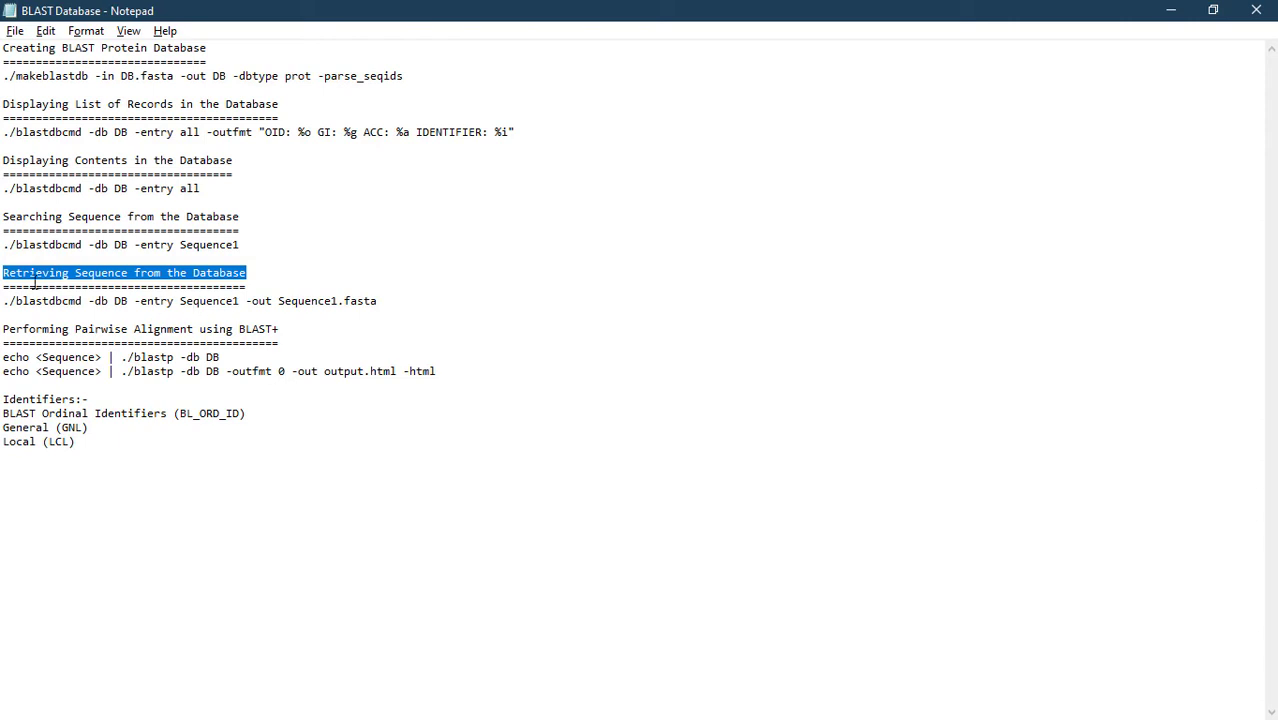
drag(381, 301, 3, 302)
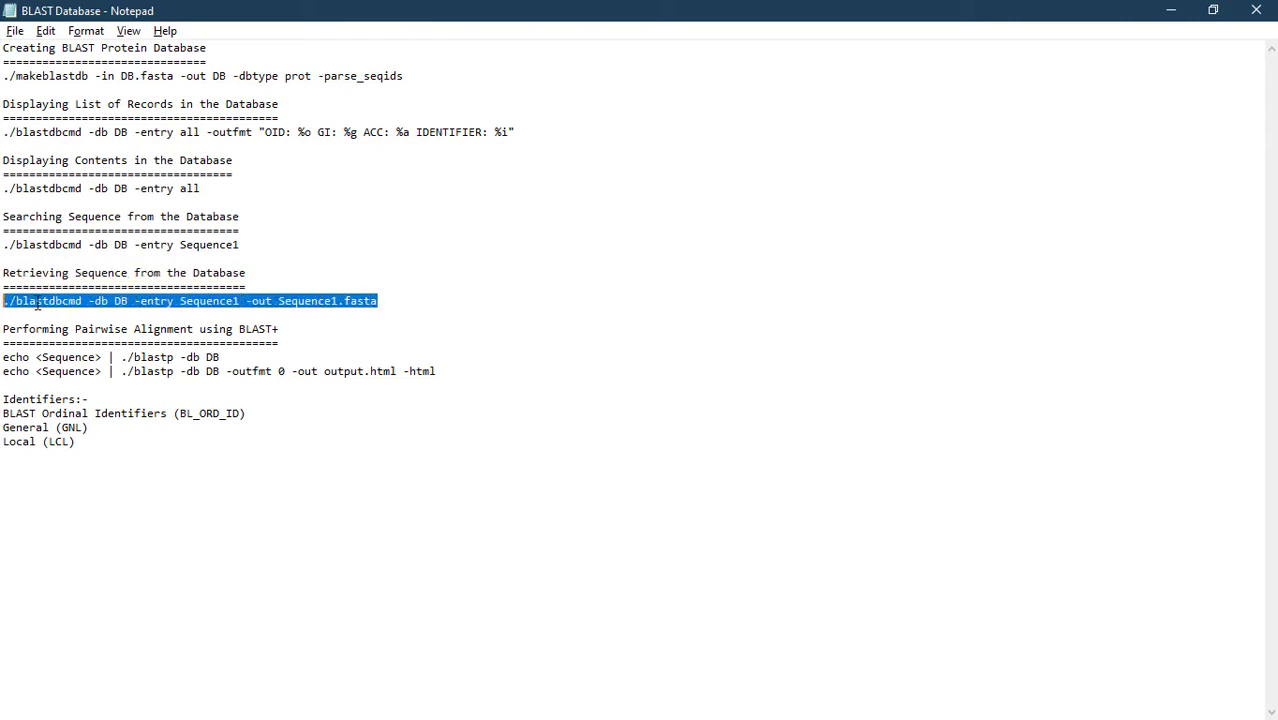
right_click(40, 296)
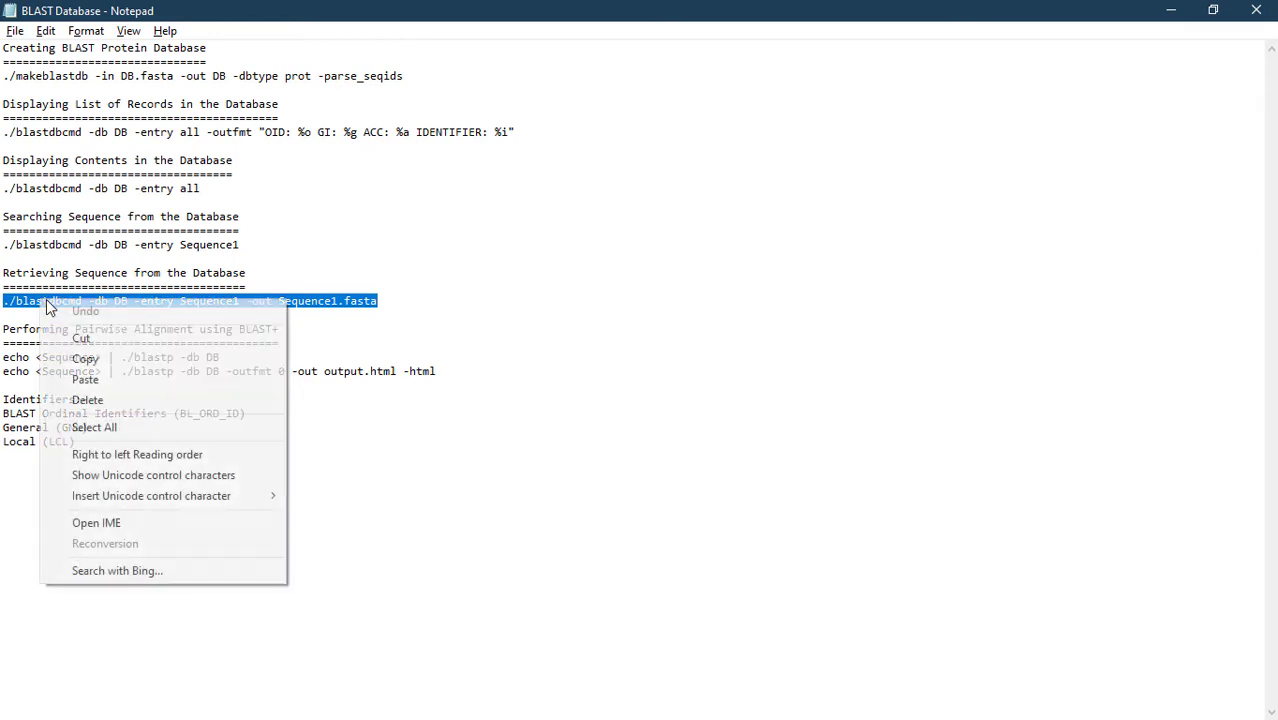
click(117, 350)
key(alt+Tab)
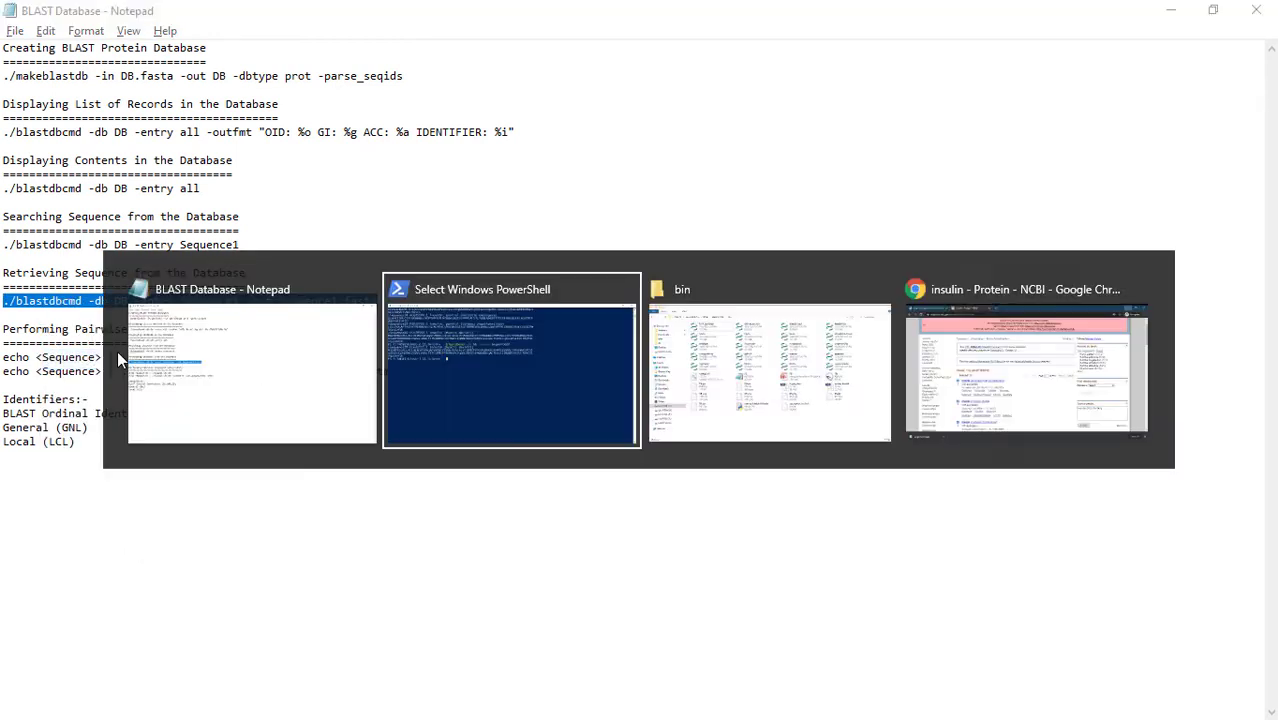
click(334, 307)
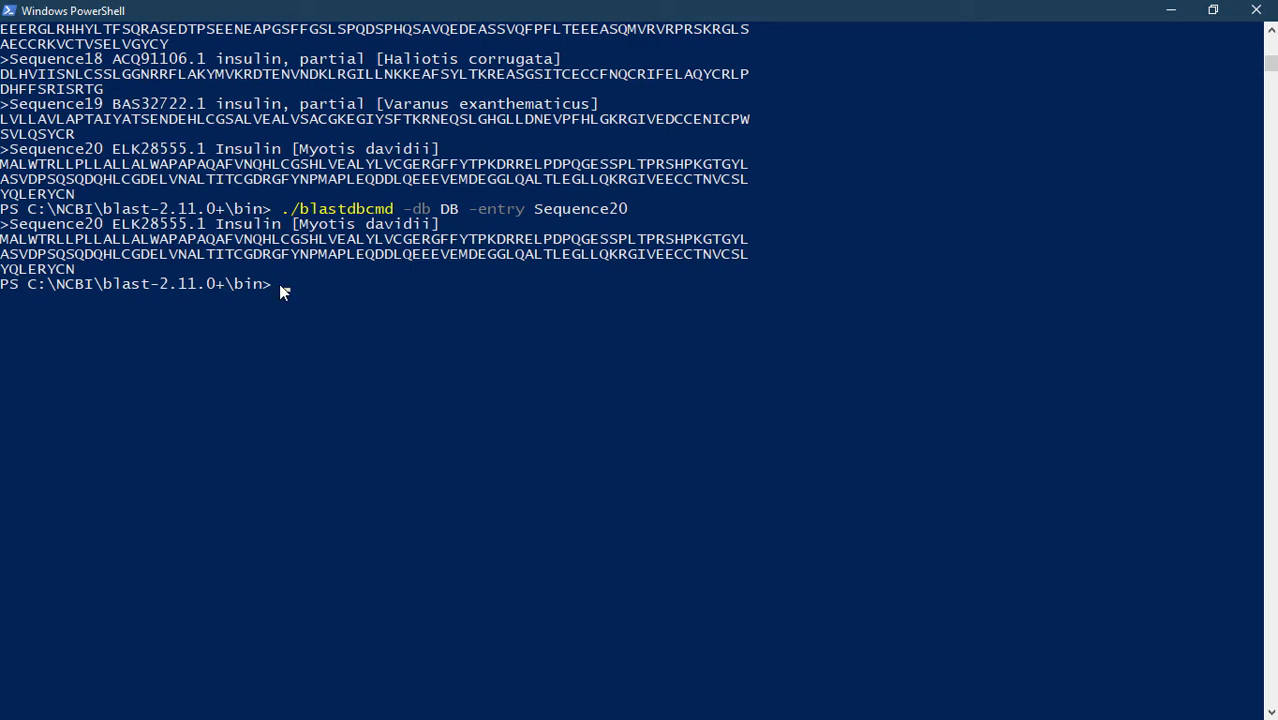
key(alt+Tab)
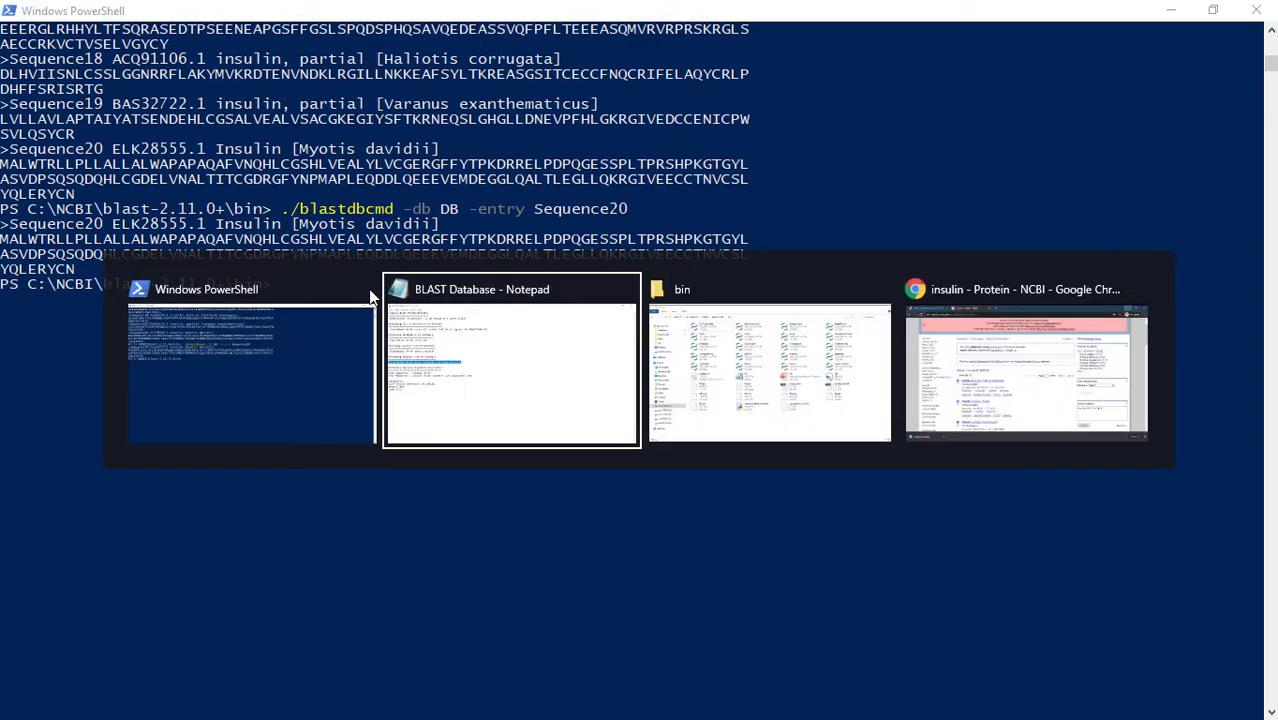
right_click(346, 298)
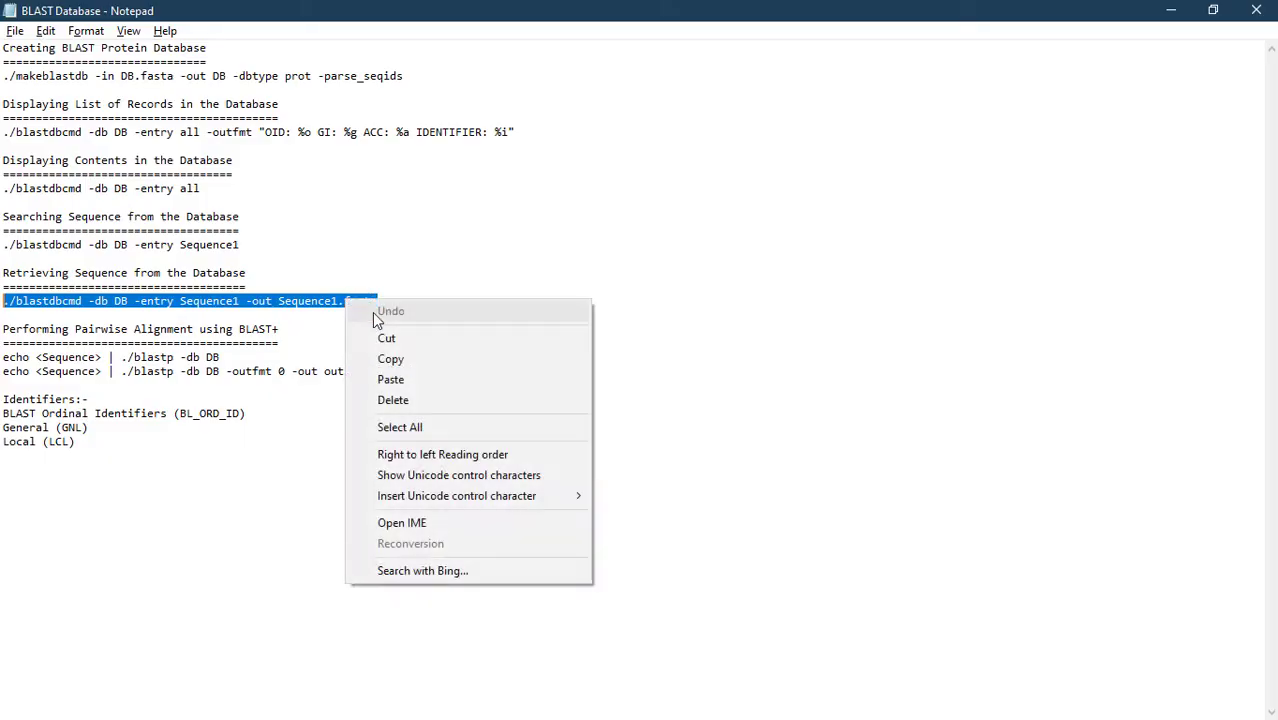
click(399, 357)
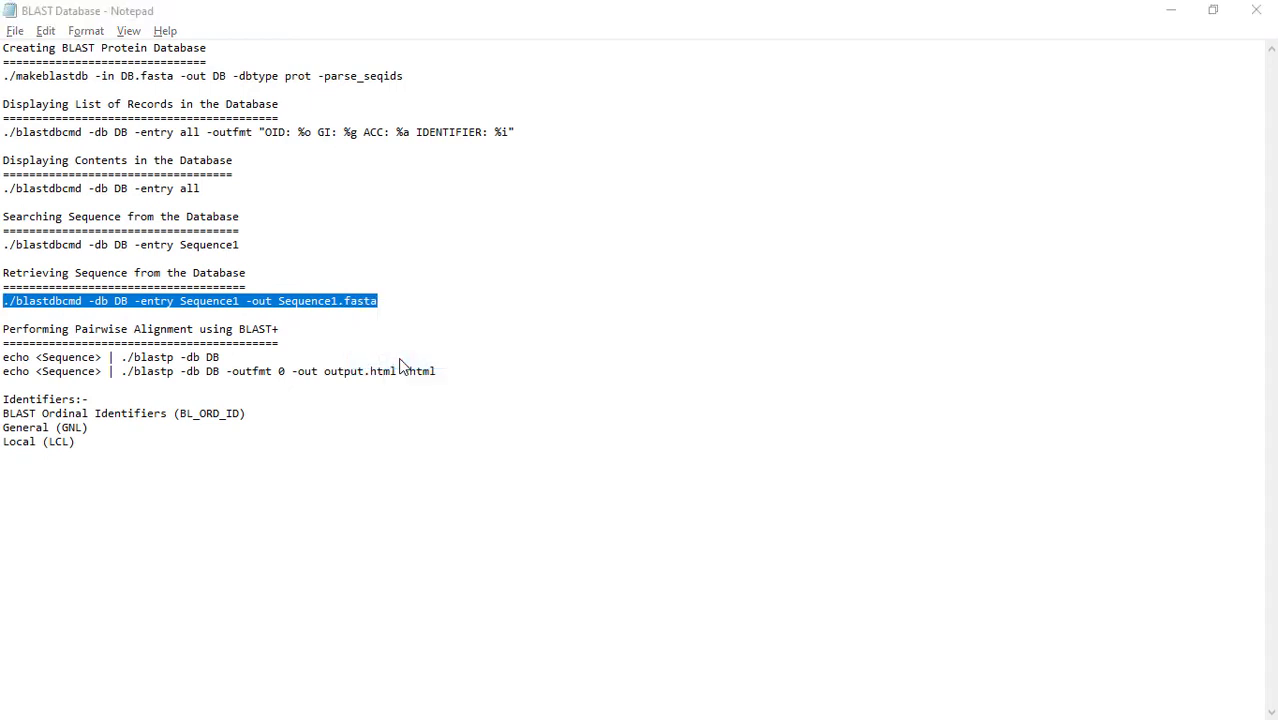
Step: Switch to PowerShell, paste the retrieval command at the prompt, and change its -entry value to Sequence20
key(alt+Tab)
text(./)
right_click(297, 297)
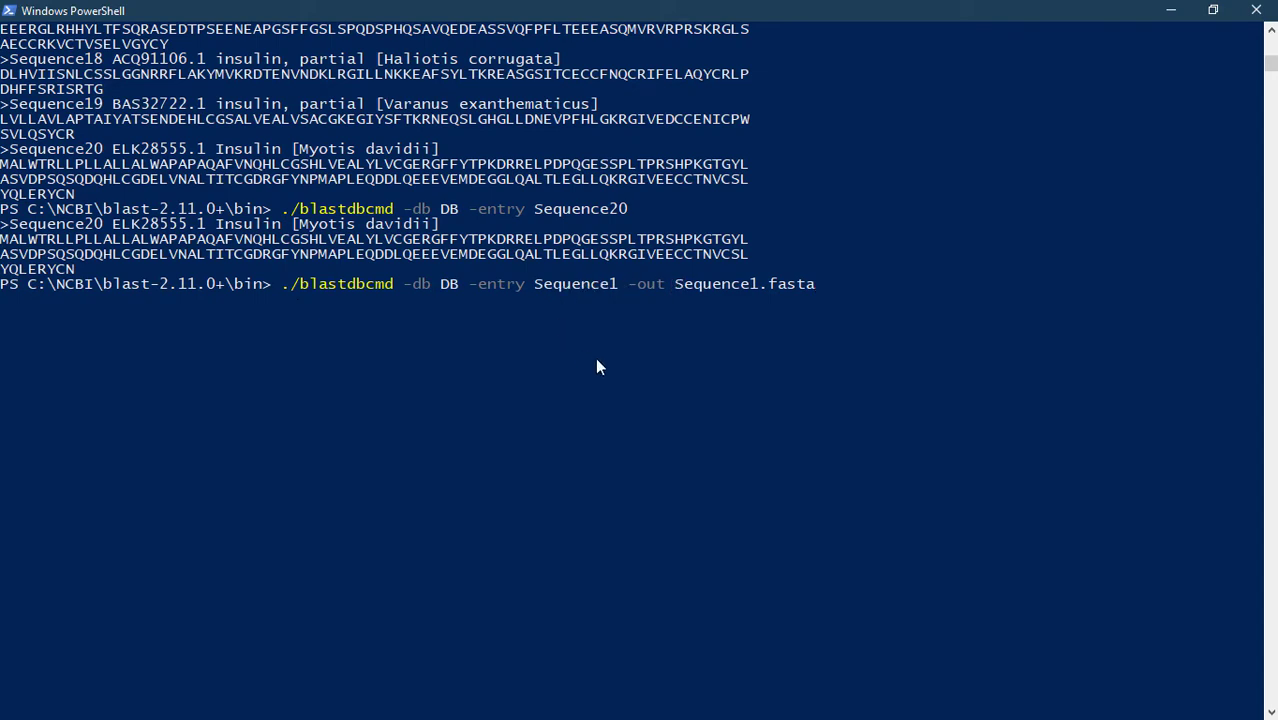
key(Left)
key(Left)
key(Left)
key(Left)
key(Left)
key(Left)
key(Left)
key(Left)
key(Left)
key(Left)
key(Left)
key(Left)
key(Left)
key(Left)
key(Left)
key(Left)
key(Left)
key(Left)
key(Left)
key(Left)
key(Left)
key(Left)
key(Delete)
text(20)
Step: Change the command's -out file name to Sequence20.fasta and run it to save the retrieved sequence
key(Right)
key(Right)
key(Right)
key(Right)
key(Right)
key(Right)
key(Right)
key(Right)
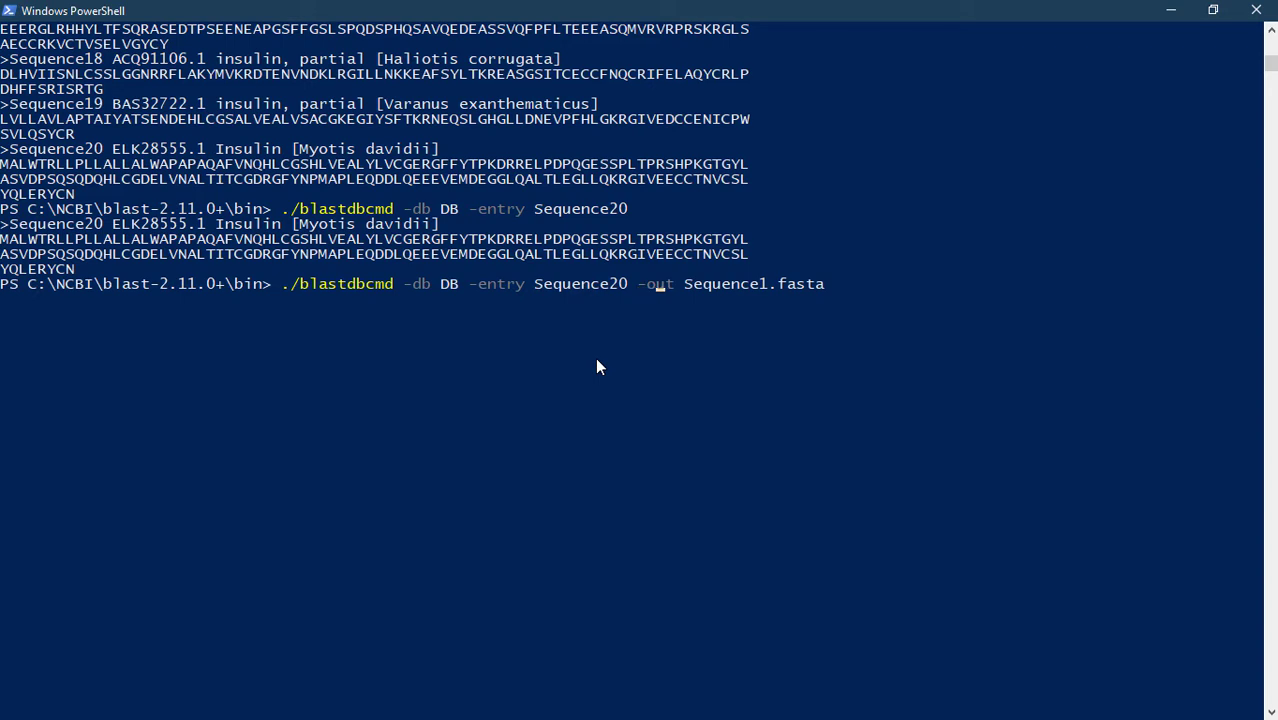
key(Right)
key(Right)
key(Right)
key(Right)
key(Right)
key(Right)
key(Delete)
text(20)
key(End)
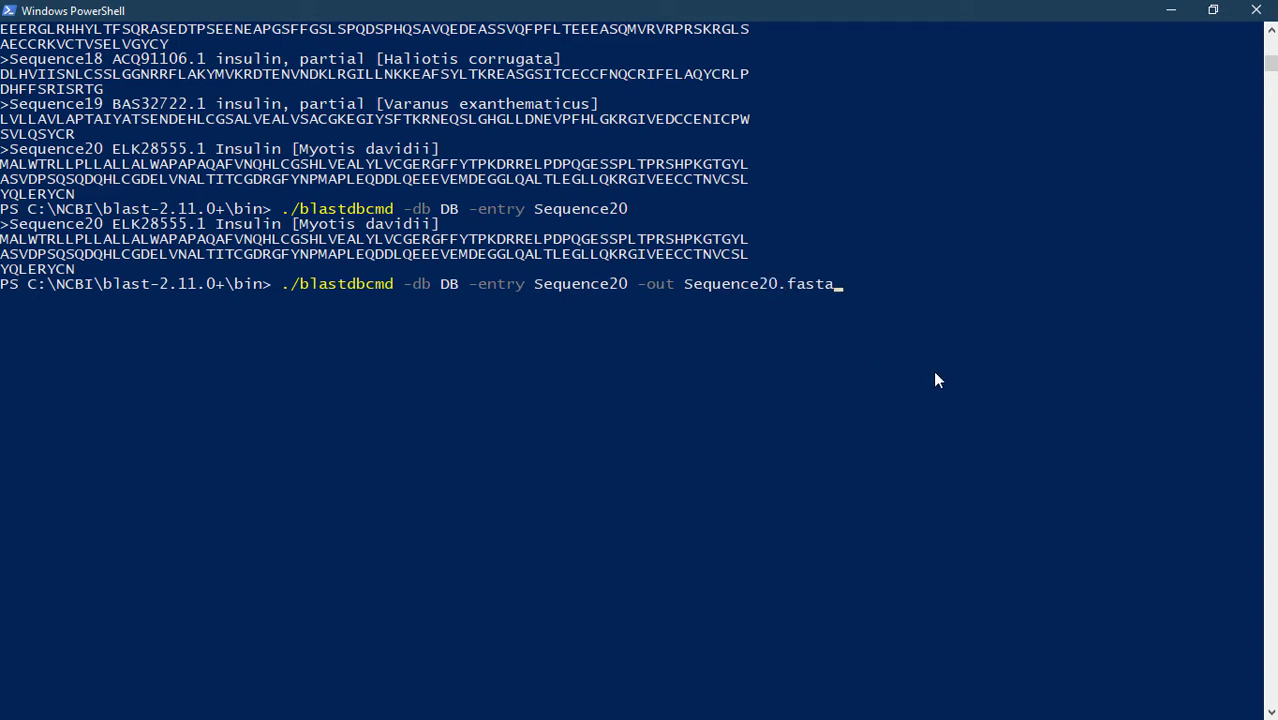
key(Return)
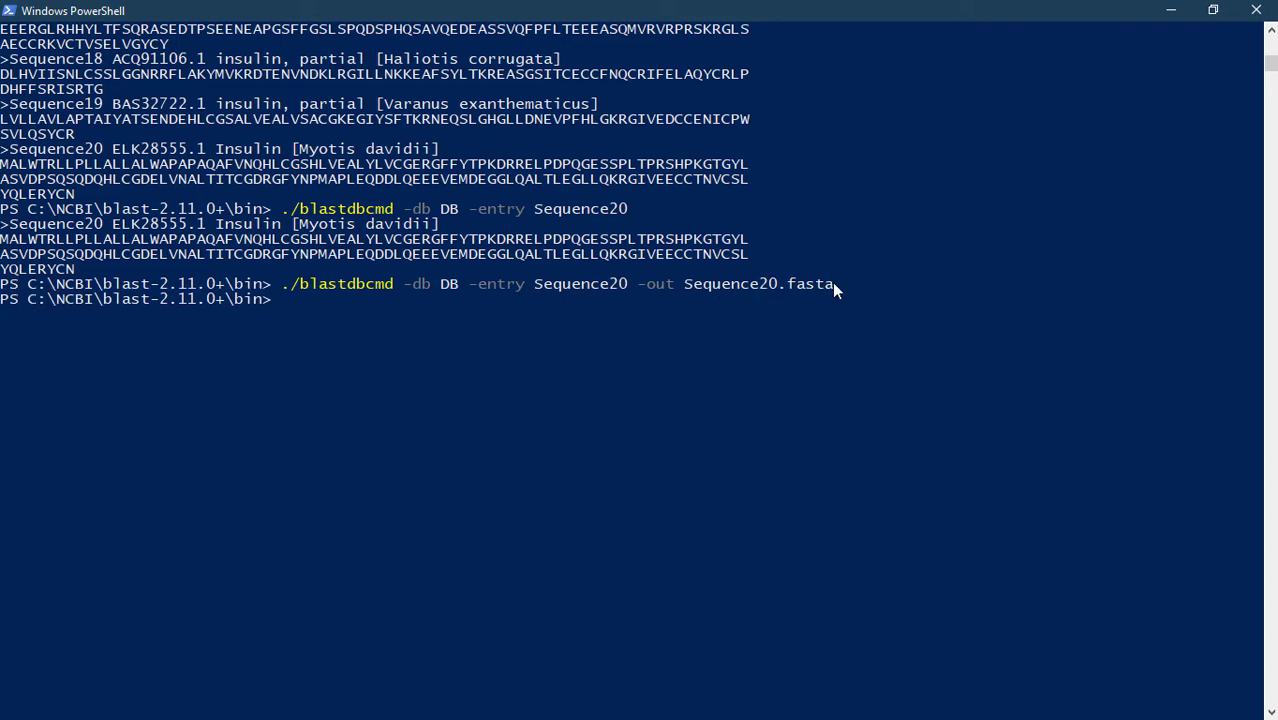
Step: Switch to the bin folder in File Explorer, open the Sequence20 FASTA file, and highlight its complete record
key(alt+Tab)
key(alt+Tab)
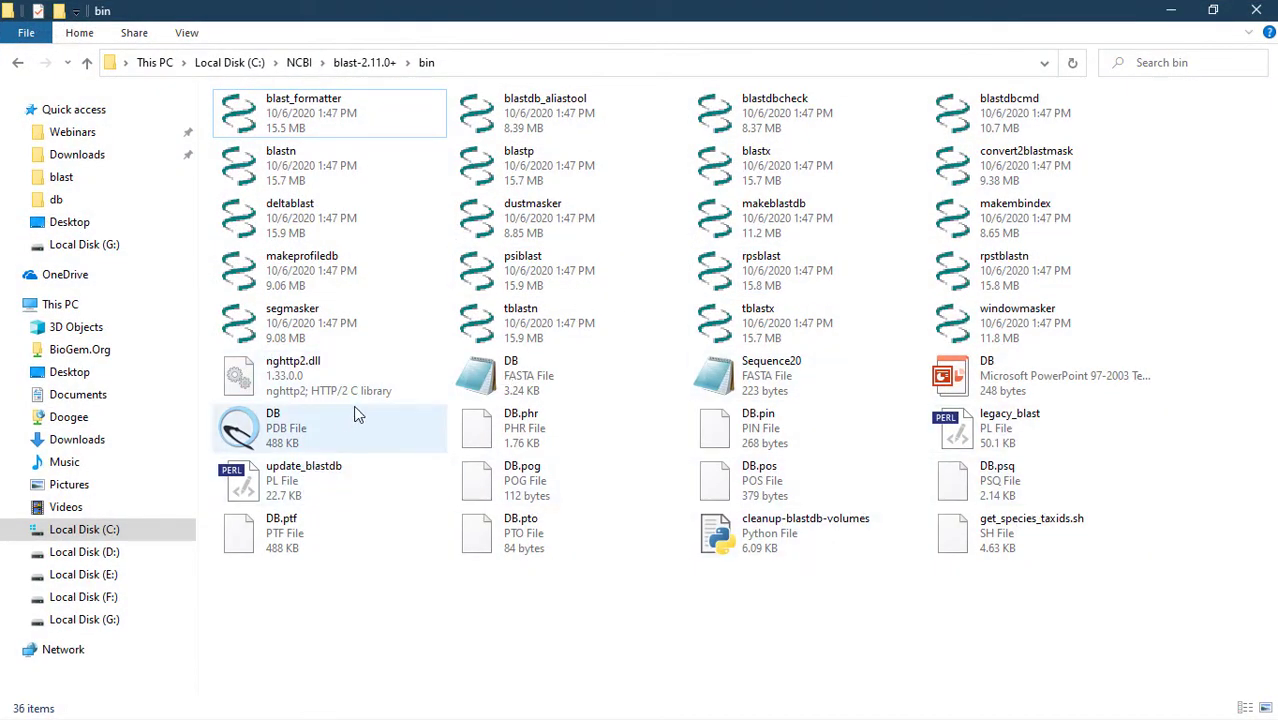
double_click(792, 376)
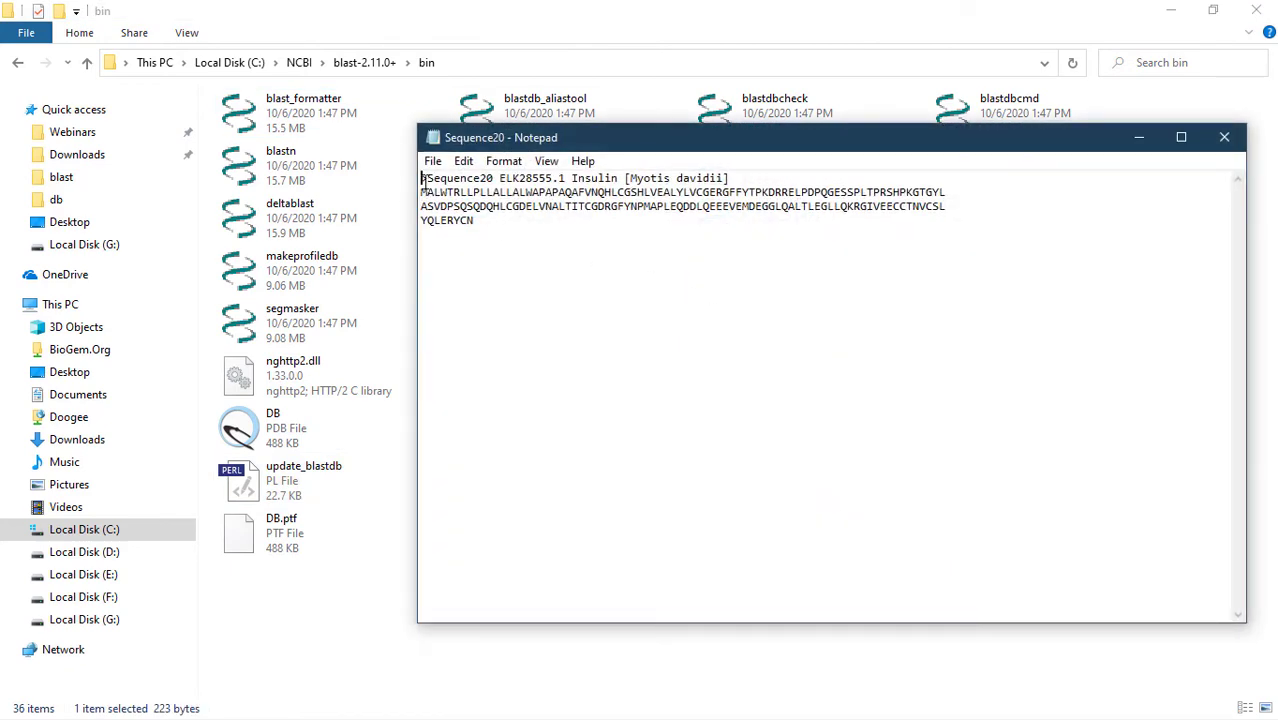
drag(422, 180, 484, 222)
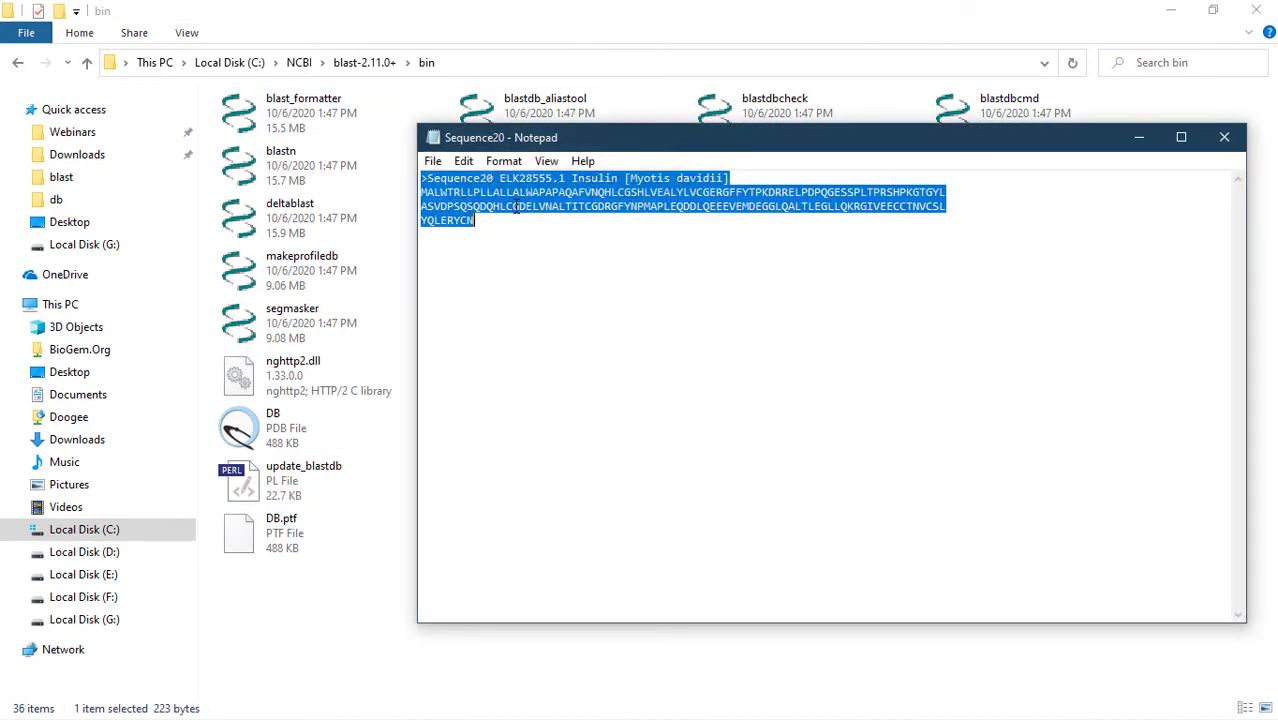
Step: Close the Sequence20 file, switch to the BLAST Database notes, and highlight the heading "Performing Pairwise Alignment using BLAST+"
click(1035, 229)
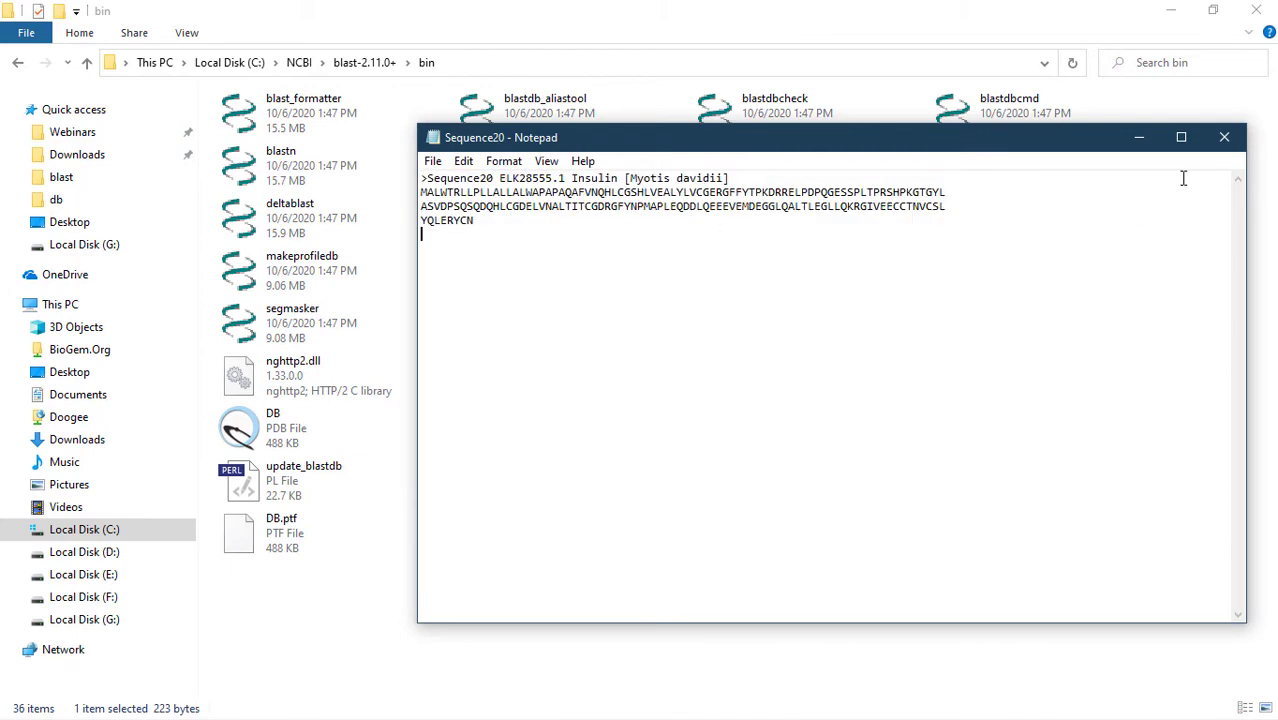
click(1224, 146)
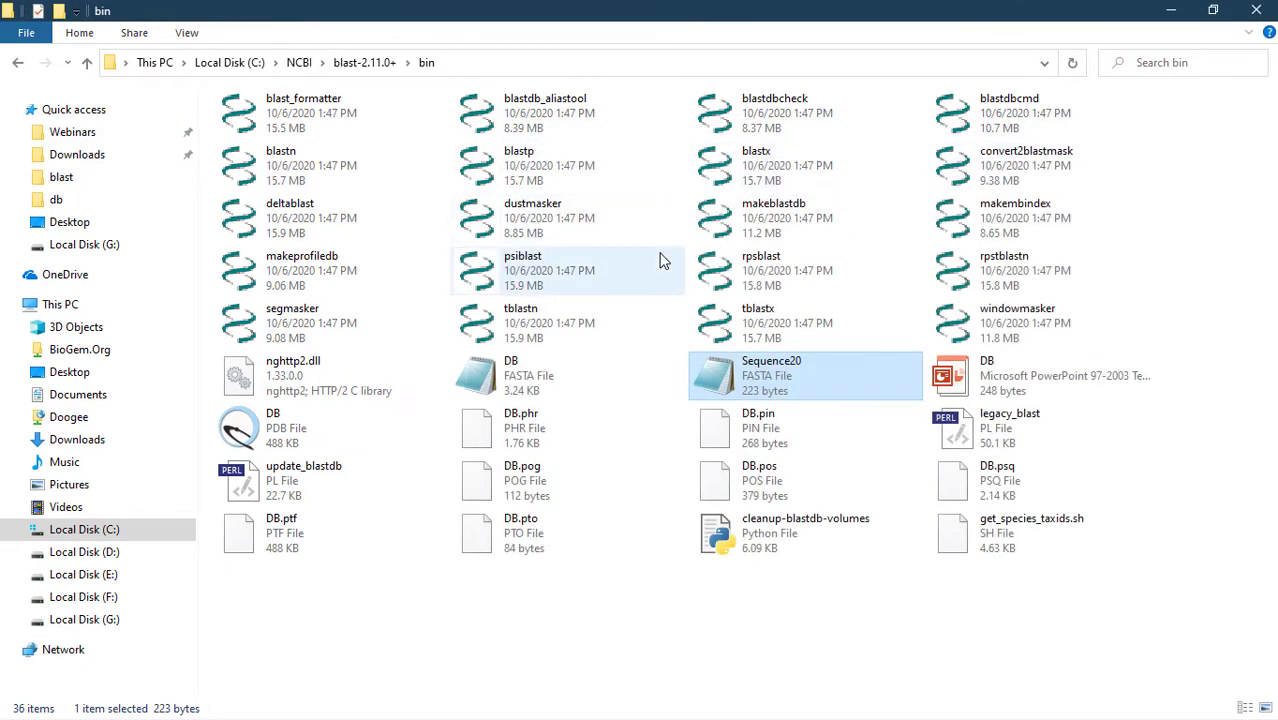
key(alt+Tab)
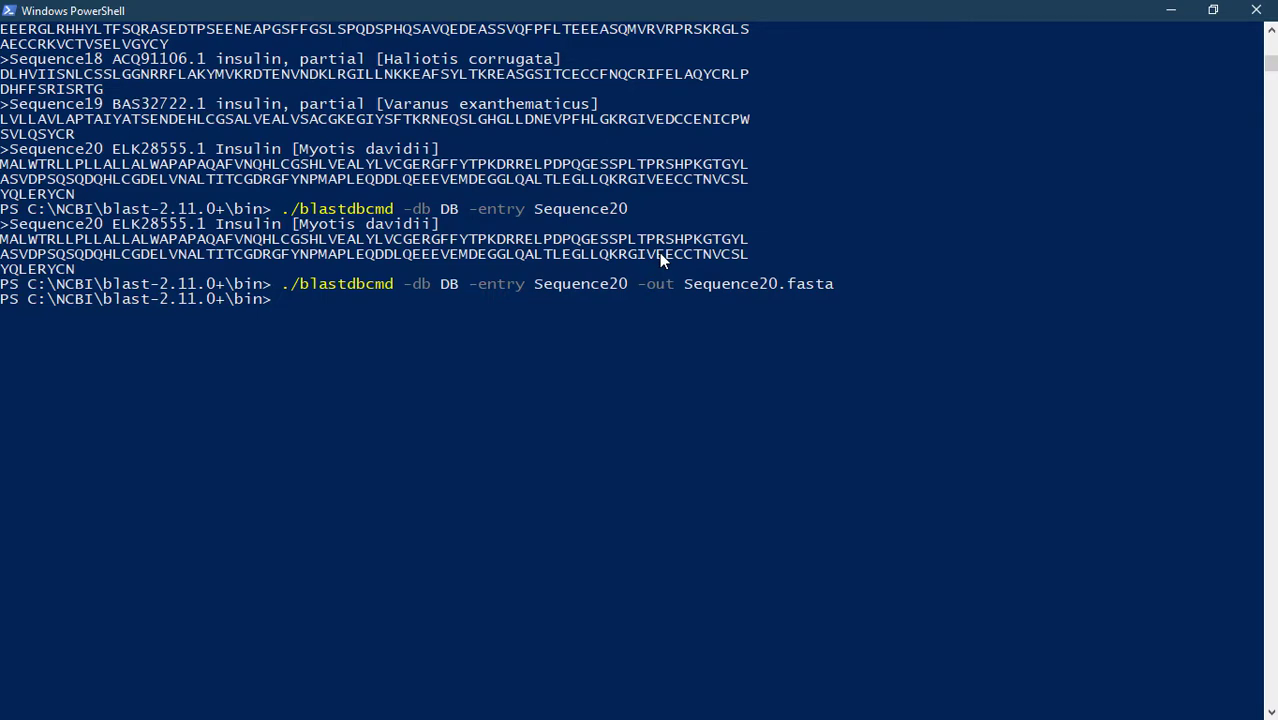
key(alt+Tab)
key(alt+Tab)
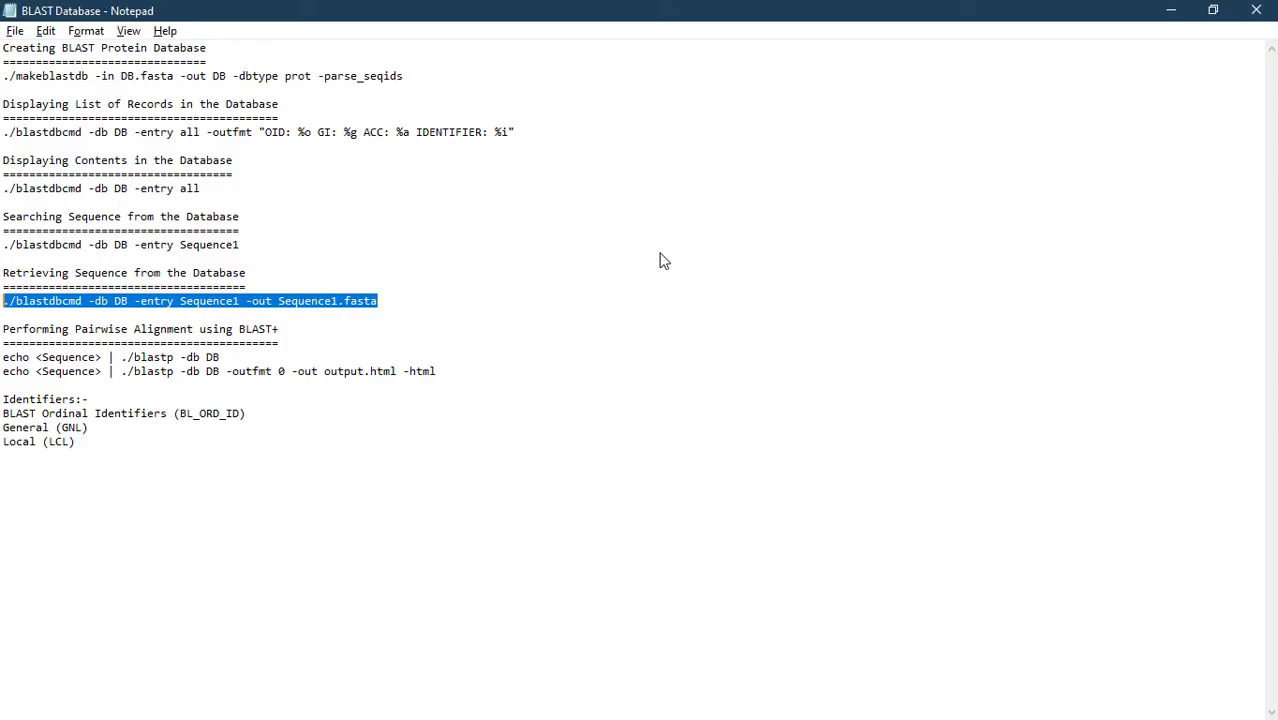
click(95, 340)
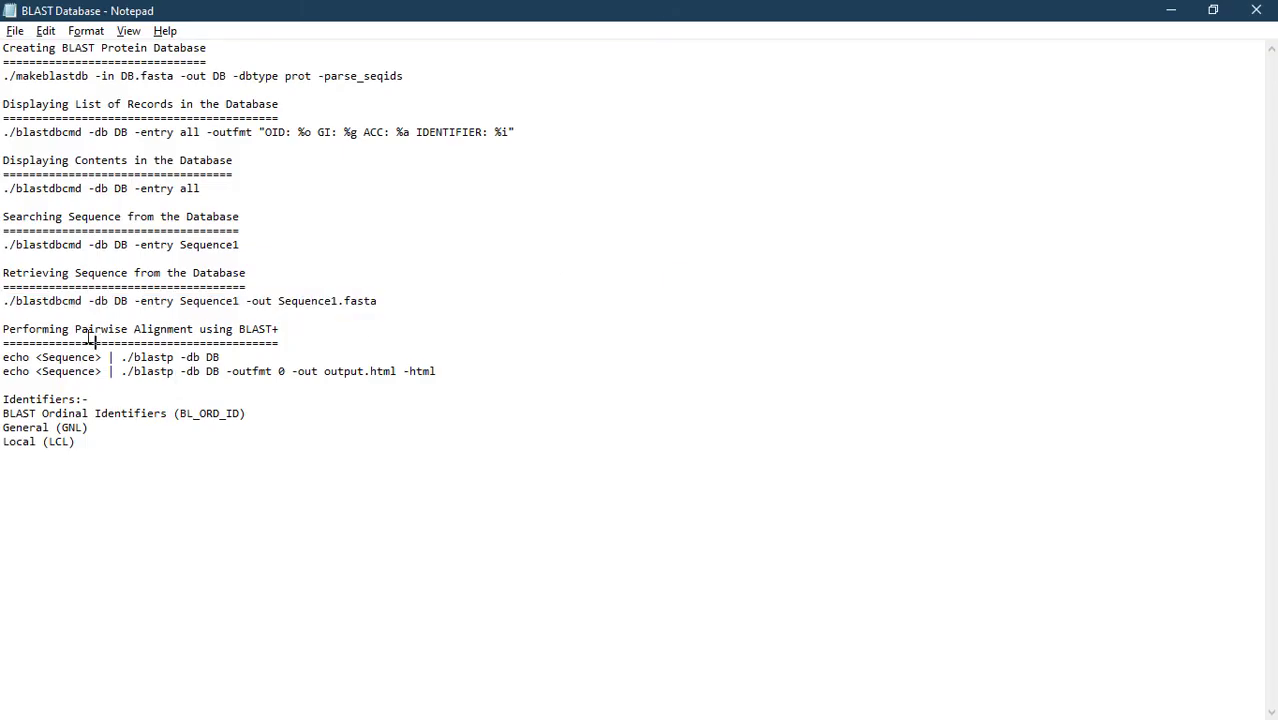
drag(4, 330, 243, 333)
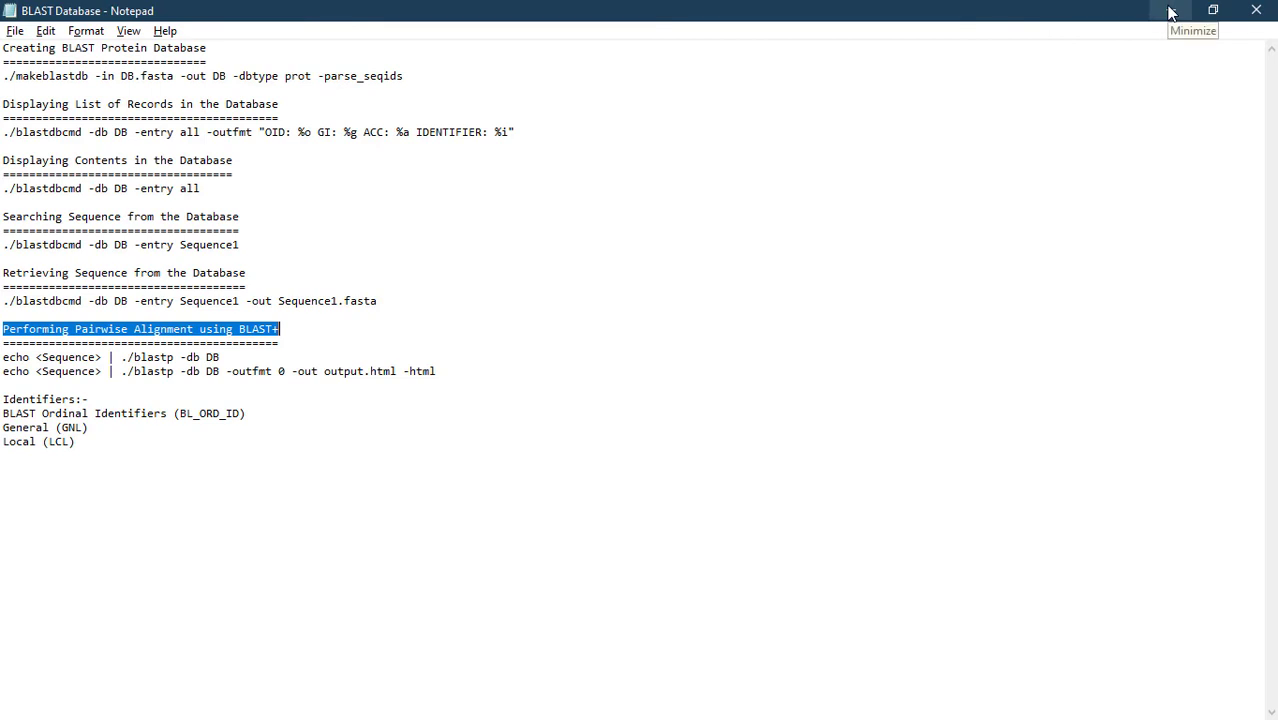
Step: Switch to the bin folder in File Explorer and open the DB FASTA file
key(alt+Tab)
key(alt+Tab)
key(alt+Tab)
key(alt+Tab)
key(alt+Tab)
key(alt+Tab)
click(554, 377)
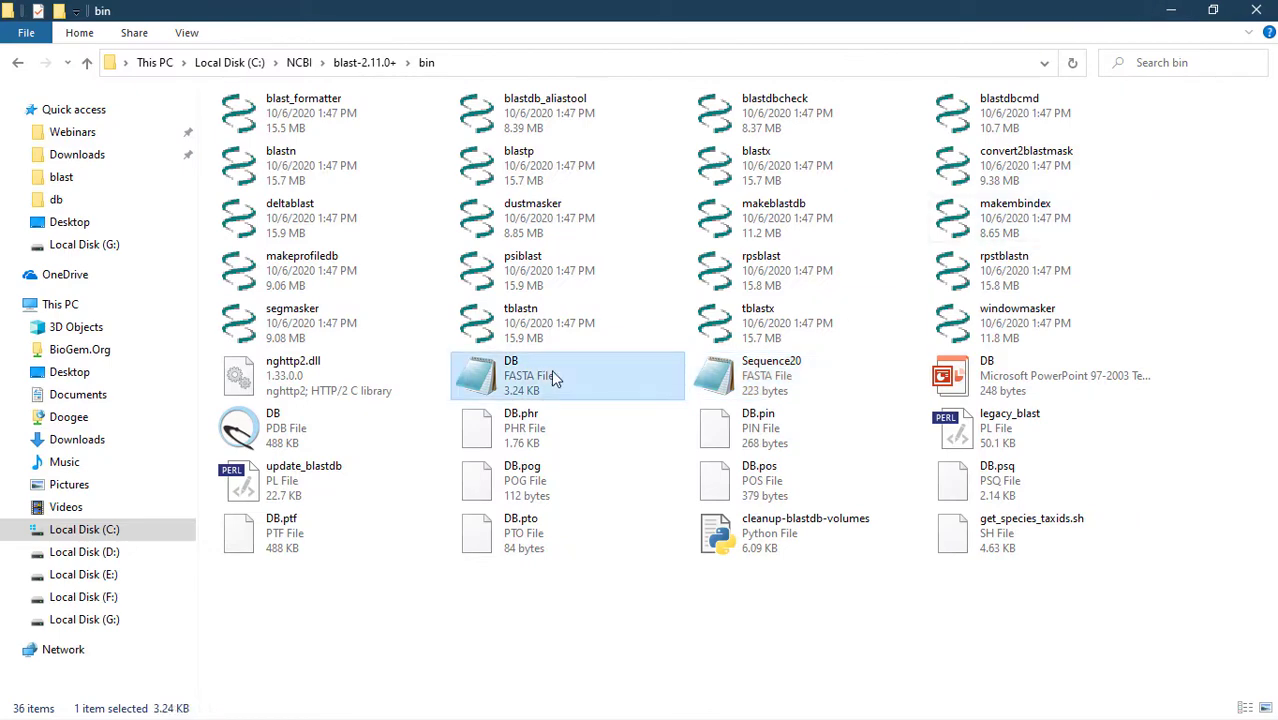
double_click(556, 377)
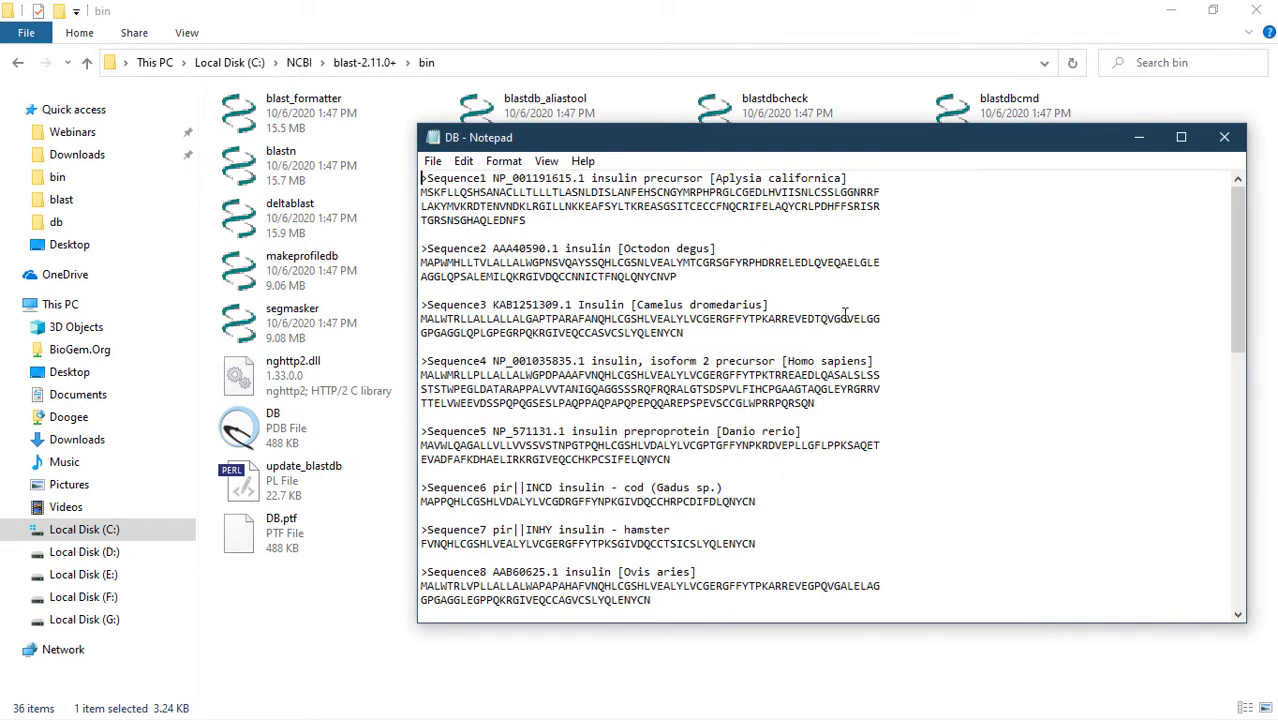
Step: Copy the part of Sequence3's first sequence line running from ALLALLALG through DTQVGGVE
drag(862, 318, 474, 320)
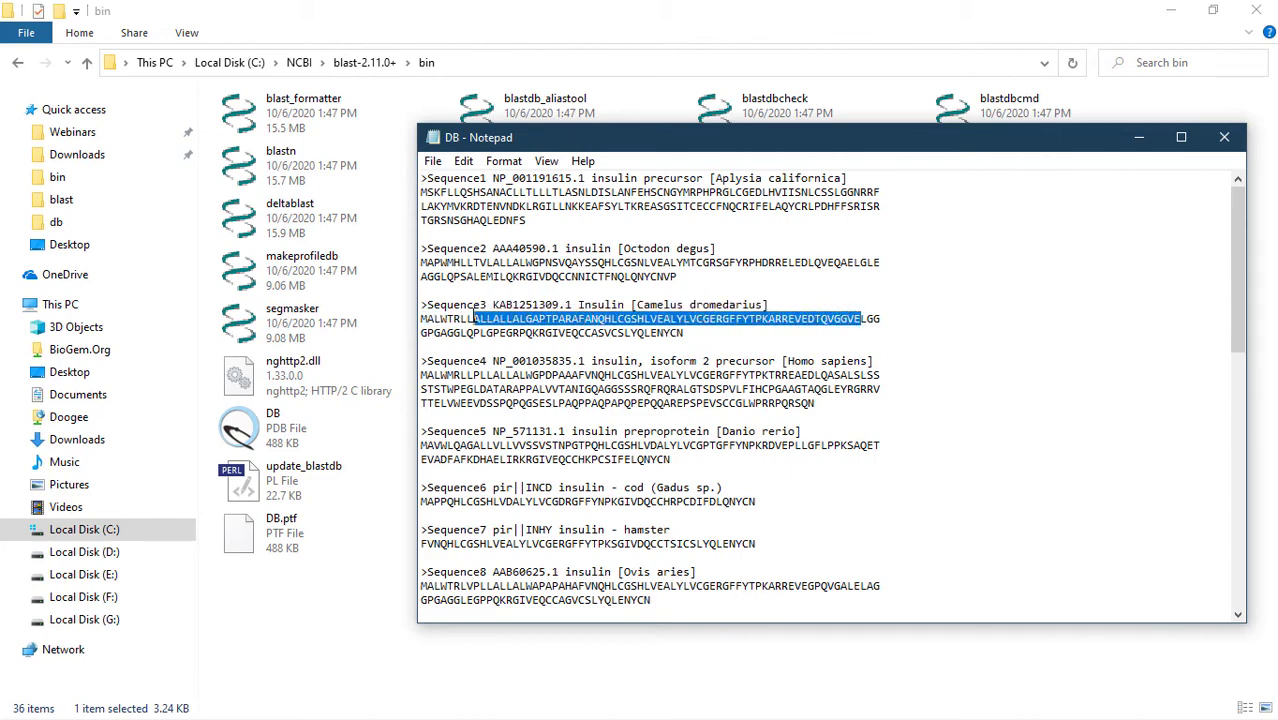
right_click(505, 318)
click(577, 377)
Step: Switch to the BLAST Database notes and replace the <Sequence> placeholder in the first echo command with the copied Sequence3 fragment
key(alt+Tab)
click(572, 377)
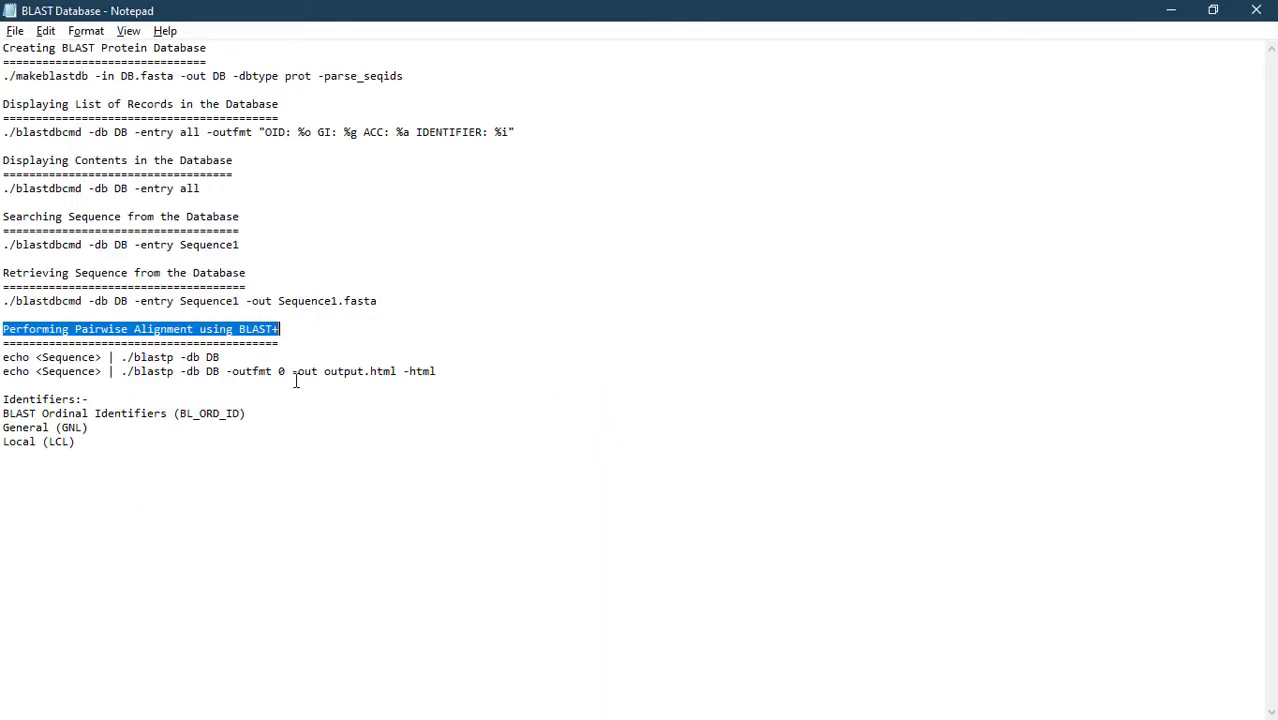
click(147, 358)
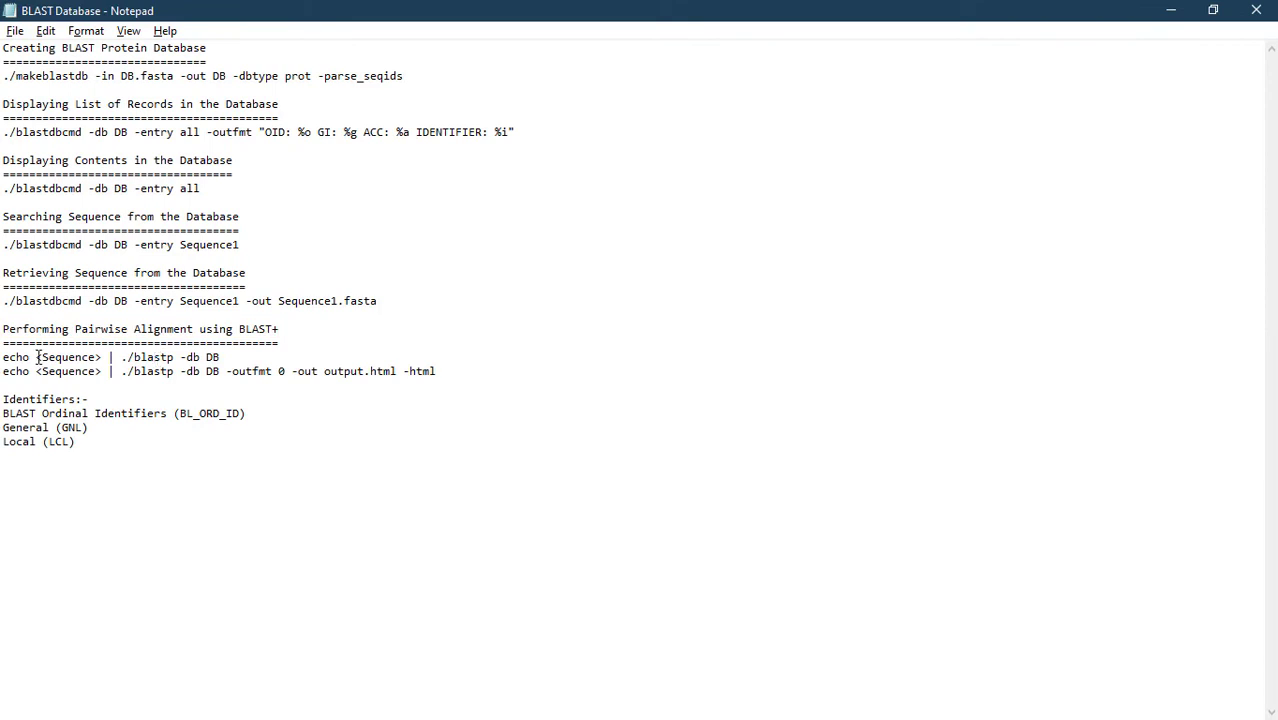
drag(37, 357, 101, 357)
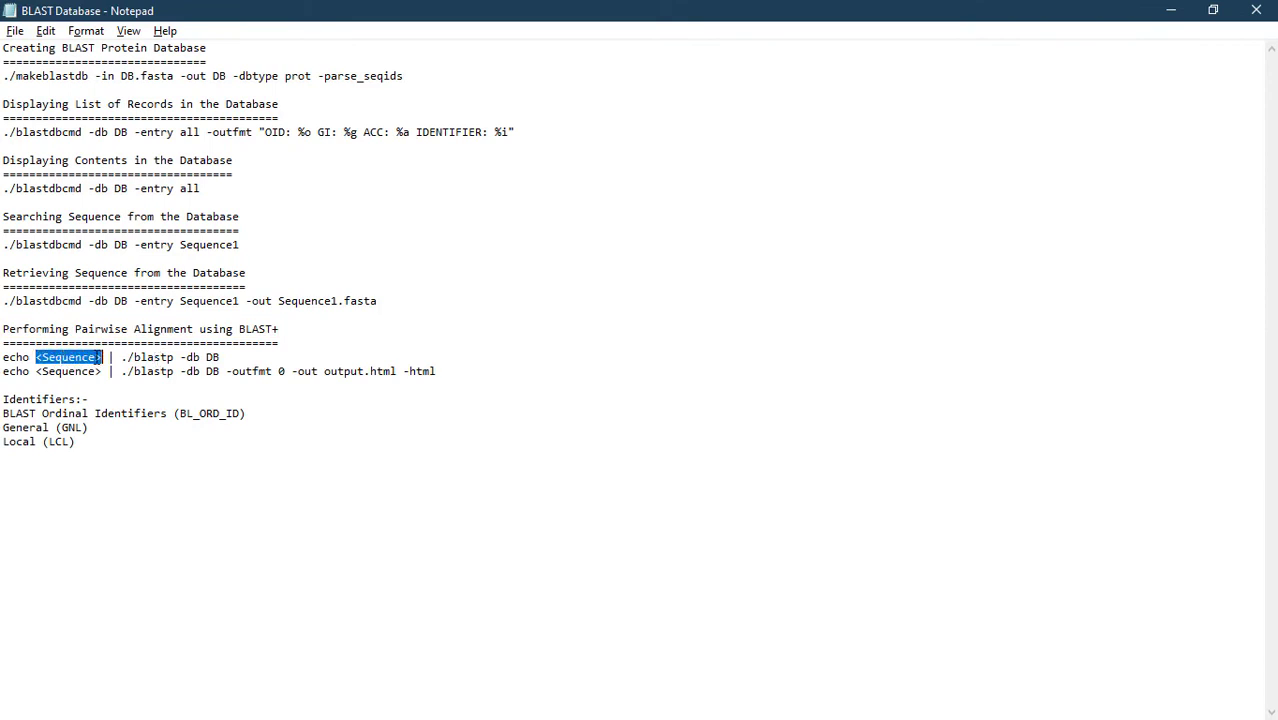
right_click(82, 357)
click(152, 435)
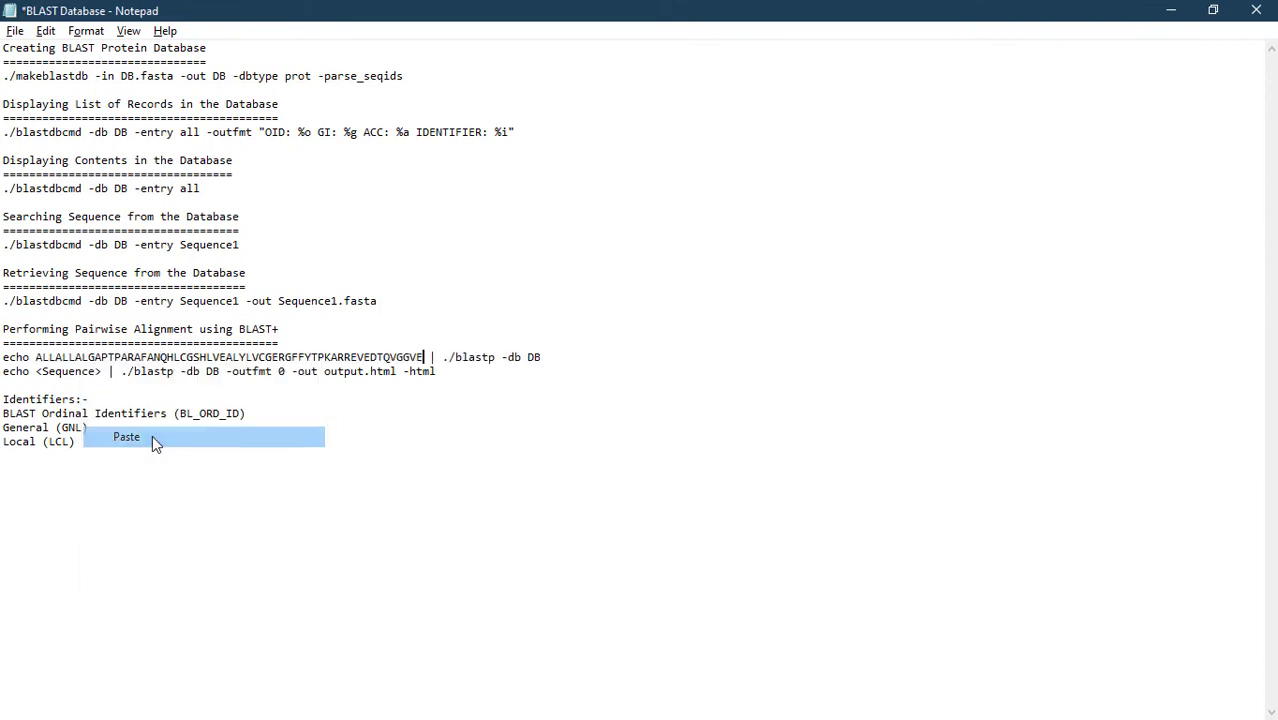
Step: Copy the complete first echo command, from echo through ./blastp -db DB
drag(543, 357, 3, 358)
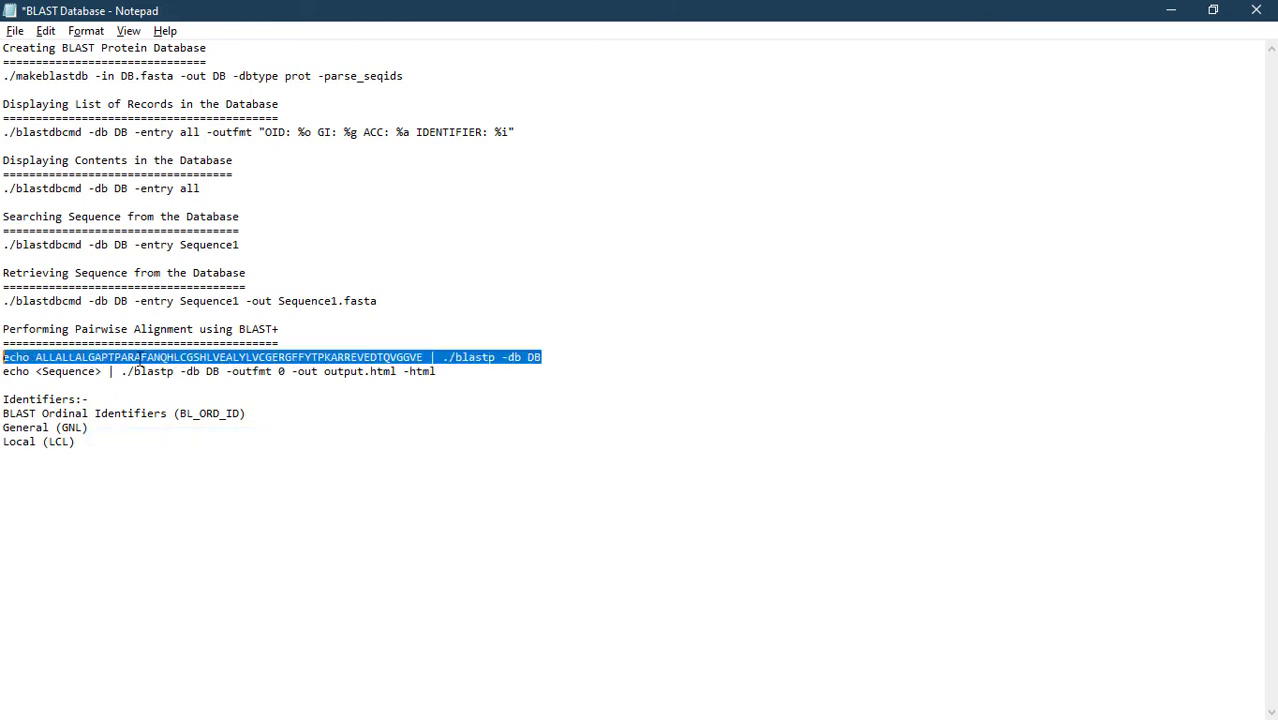
right_click(493, 357)
click(565, 417)
Step: Switch to PowerShell, paste the echo and blastp command at the prompt, and run it against the DB database
key(alt+Tab)
key(alt+Tab)
key(alt+Tab)
right_click(382, 368)
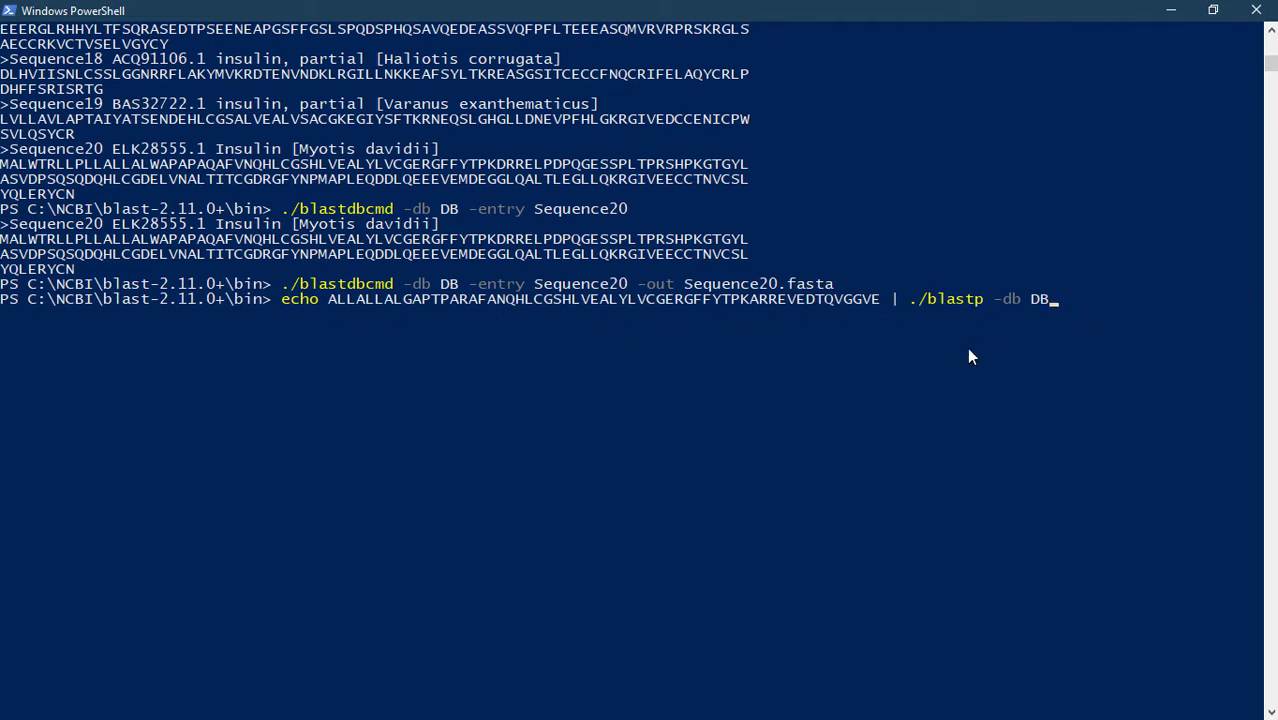
key(Return)
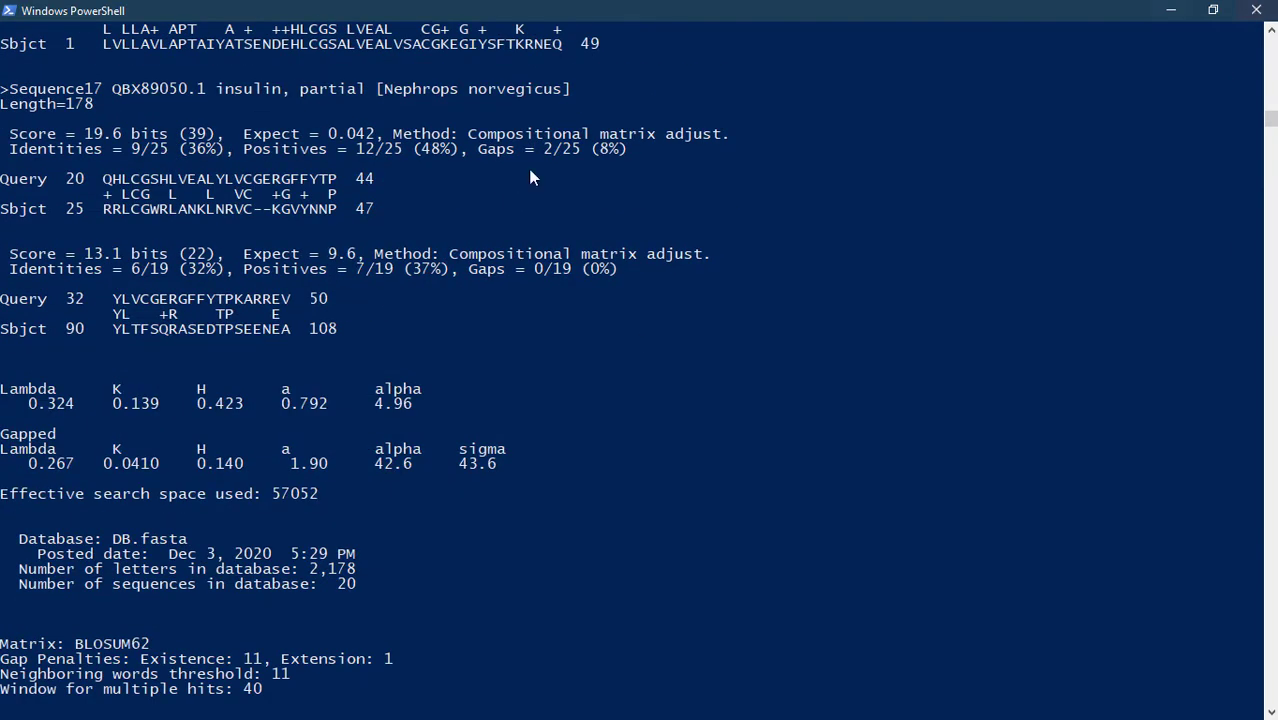
Step: Review the blastp pairwise alignments in the output, going back from the end toward the start of the results
scroll(638, 341, up, 3)
scroll(638, 341, up, 20)
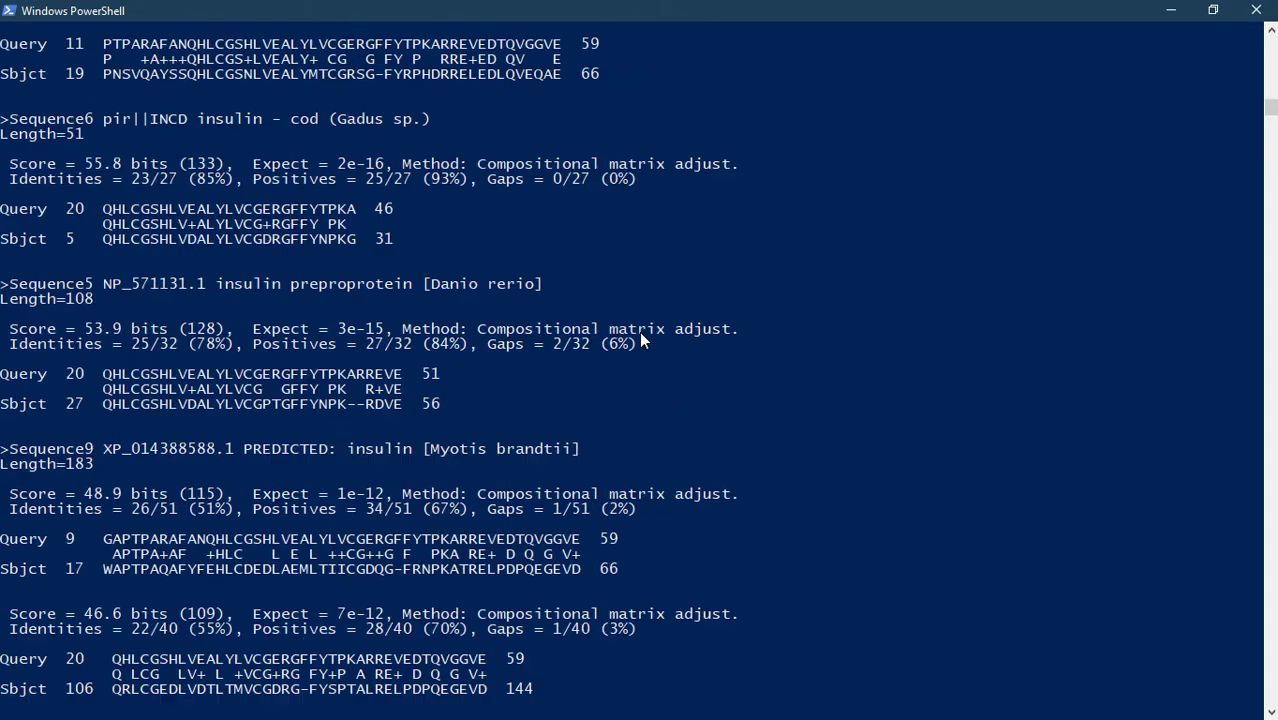
scroll(644, 341, up, 20)
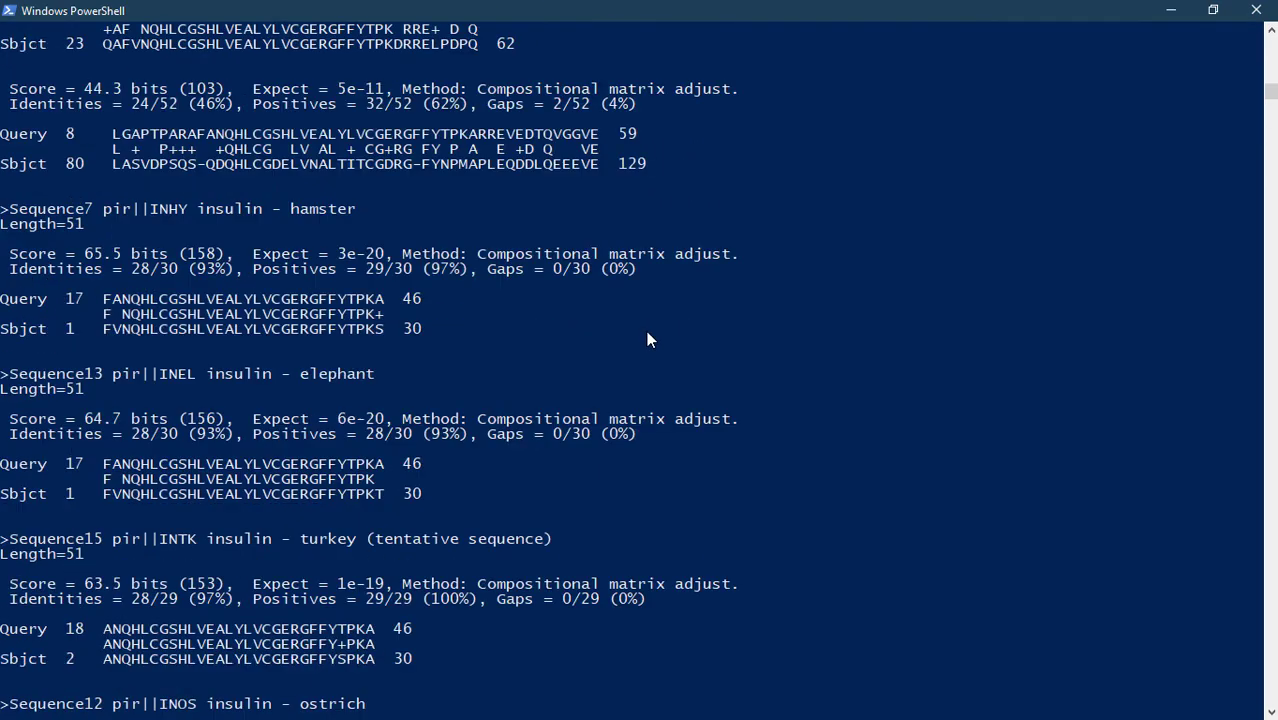